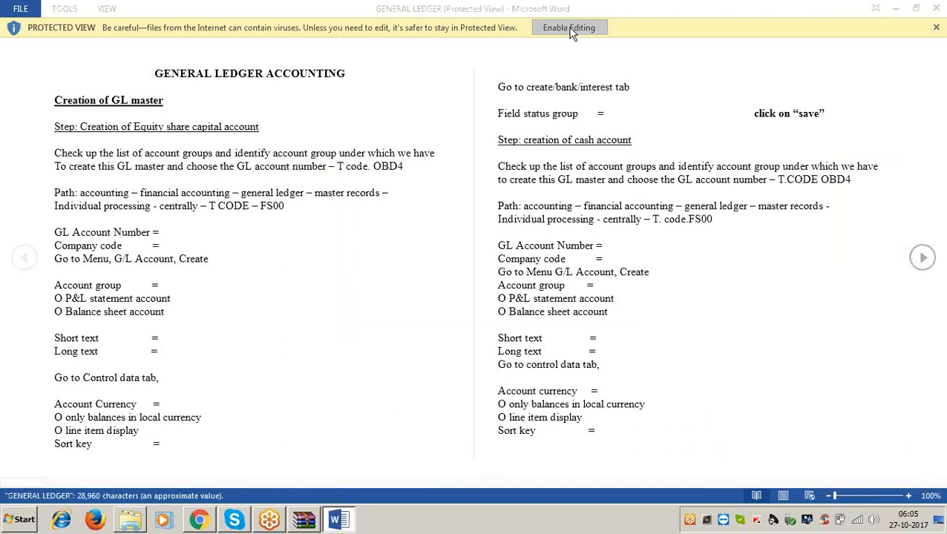
# Enable editing of the GENERAL LEDGER document and enlarge its view to 120%.
pyautogui.click(569, 30)
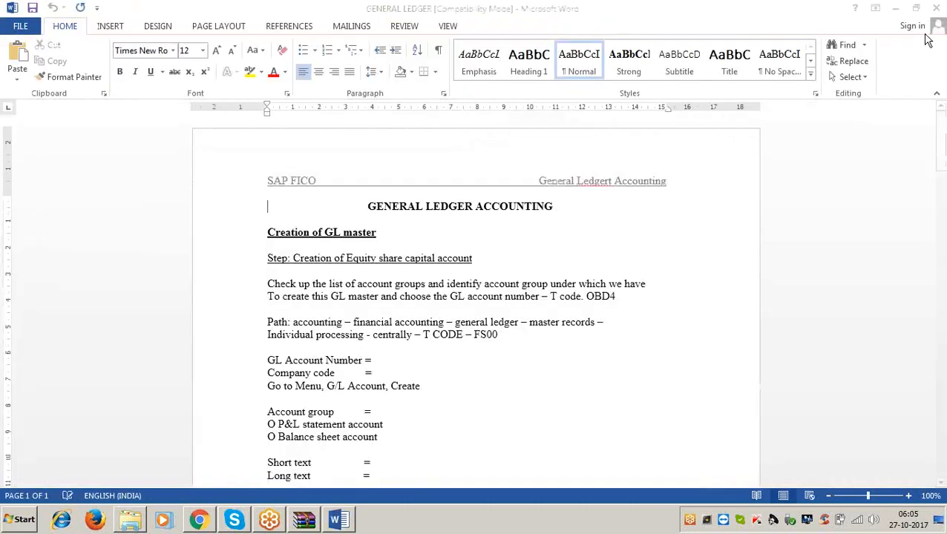
pyautogui.click(909, 496)
pyautogui.click(909, 496)
pyautogui.click(724, 389)
# Look through the general ledger notes for the Hold documents section and place the cursor at the end of its heading.
pyautogui.scroll(-1, 616, 317)
pyautogui.scroll(-20, 568, 287)
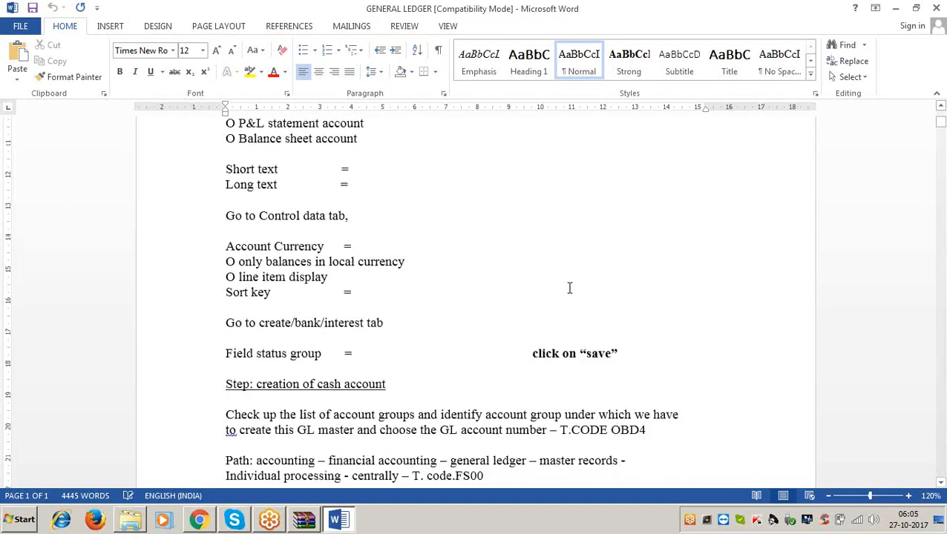
pyautogui.scroll(-20, 549, 285)
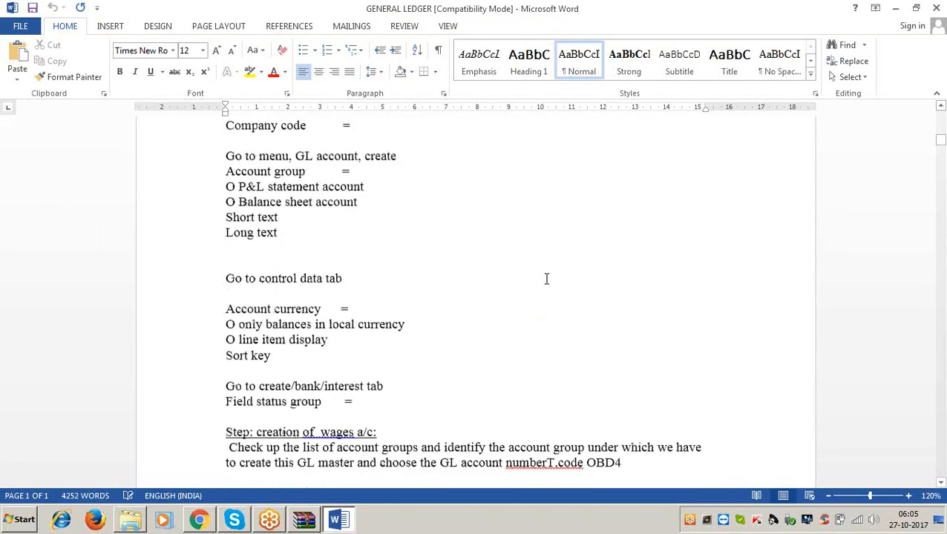
pyautogui.scroll(-20, 520, 289)
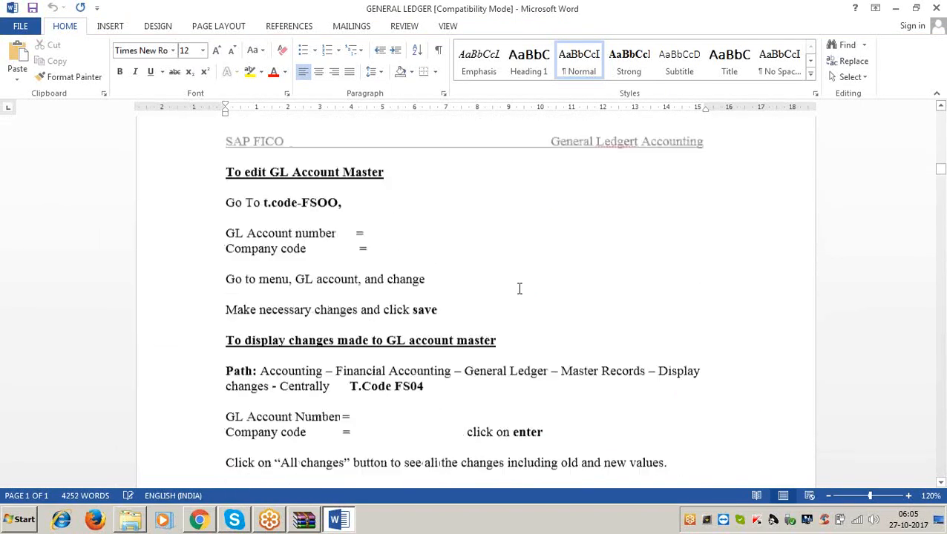
pyautogui.scroll(-20, 521, 284)
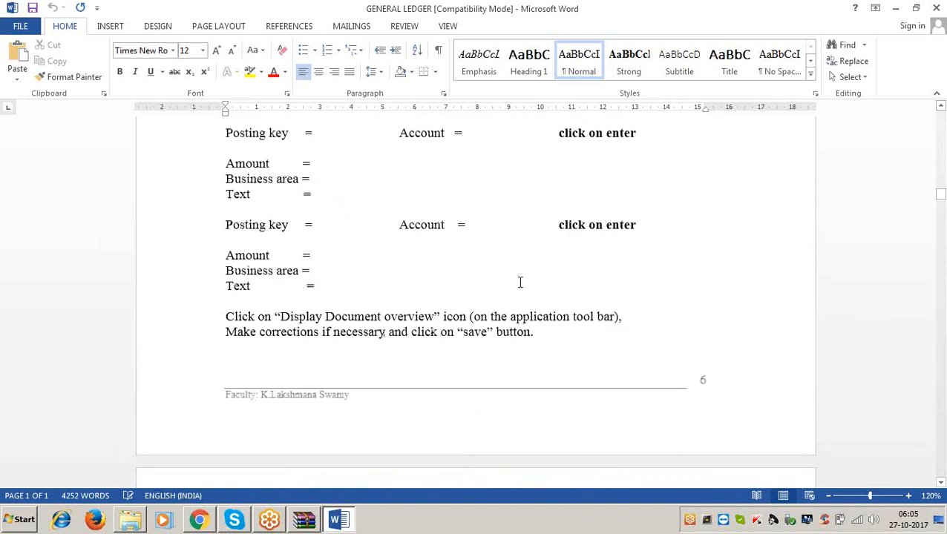
pyautogui.scroll(-20, 516, 283)
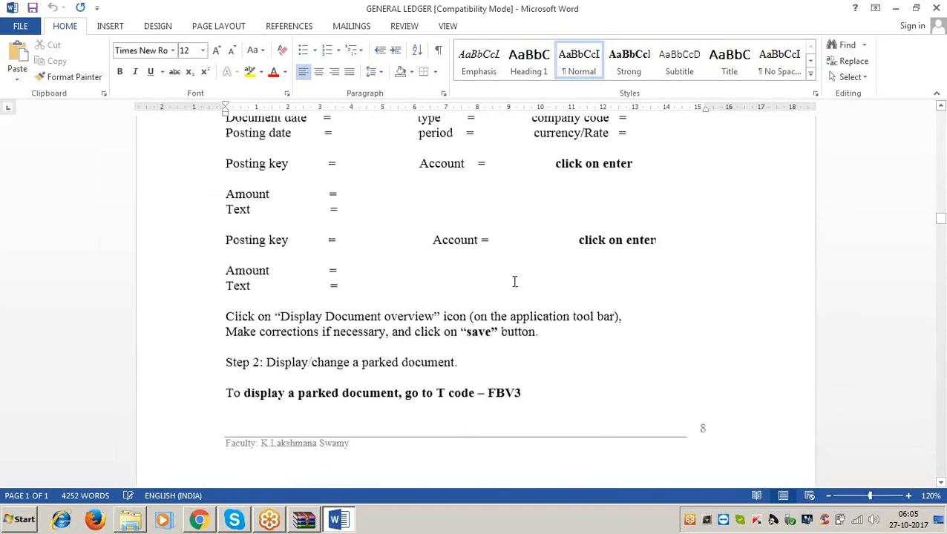
pyautogui.scroll(-20, 514, 280)
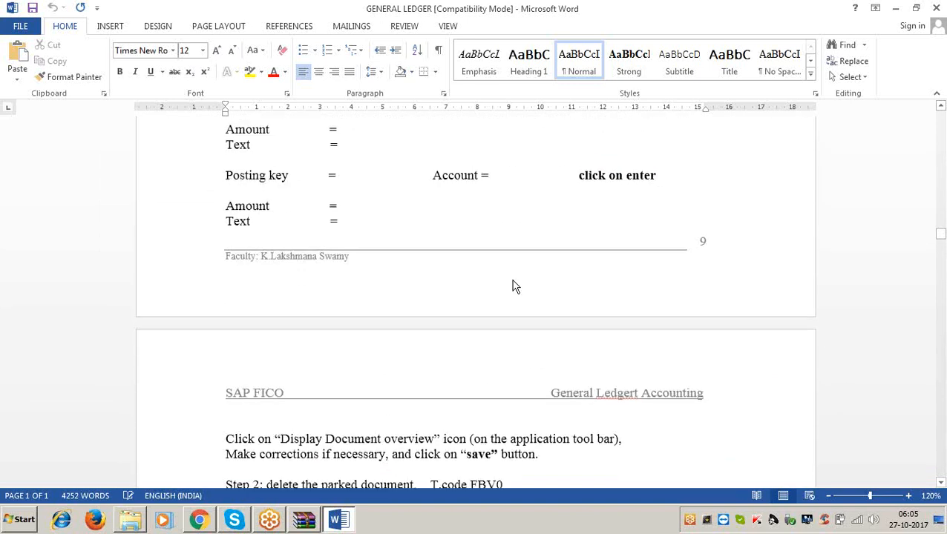
pyautogui.scroll(-20, 513, 280)
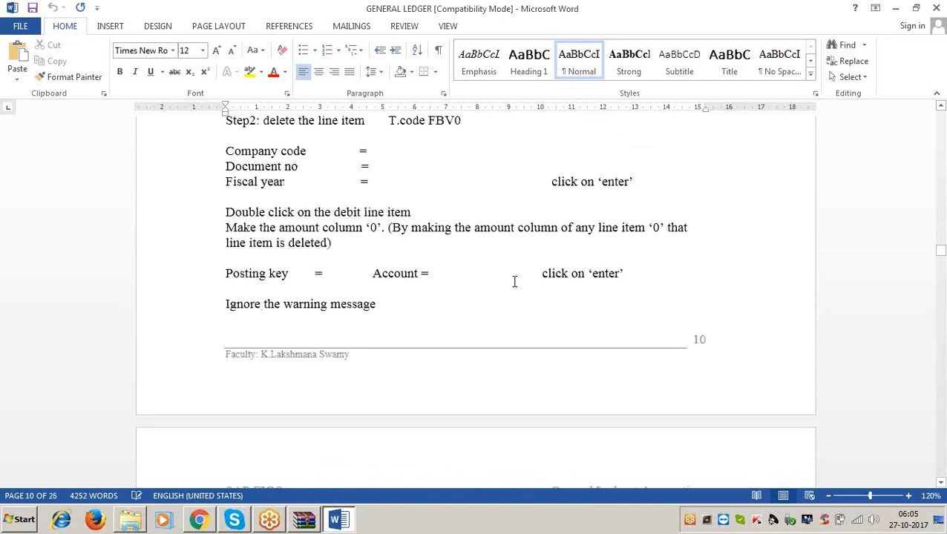
pyautogui.scroll(5, 513, 281)
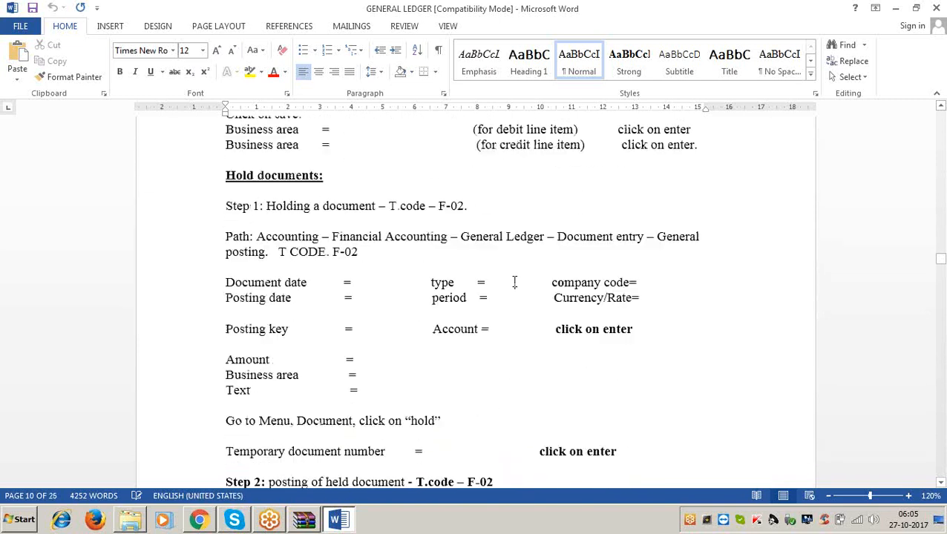
pyautogui.click(324, 206)
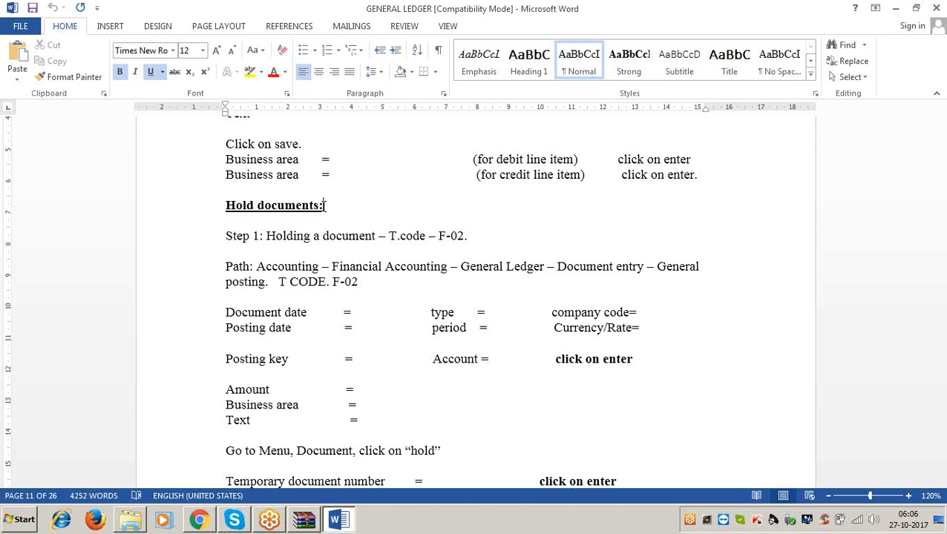
# Minimize the document, the gl.rar archive and the folder window, and refresh the desktop.
pyautogui.click(898, 9)
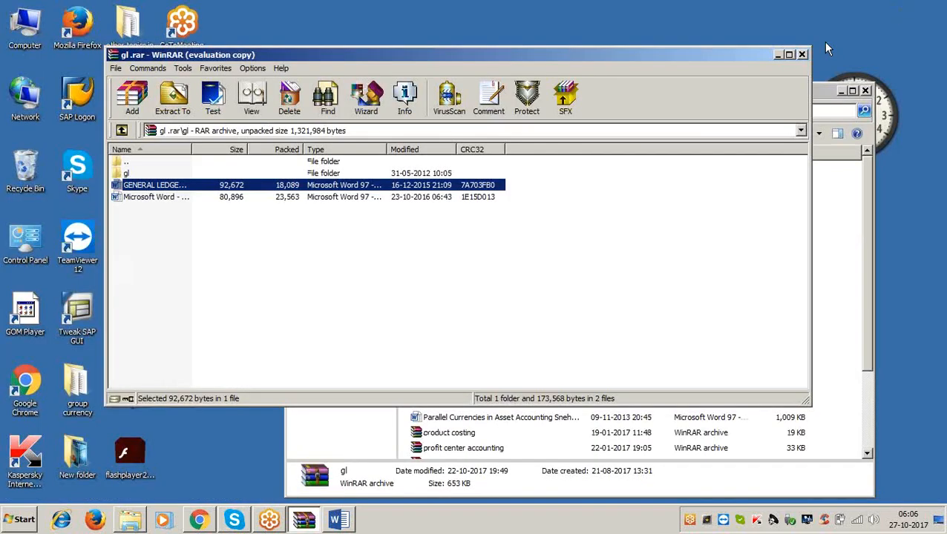
pyautogui.click(776, 59)
pyautogui.click(840, 92)
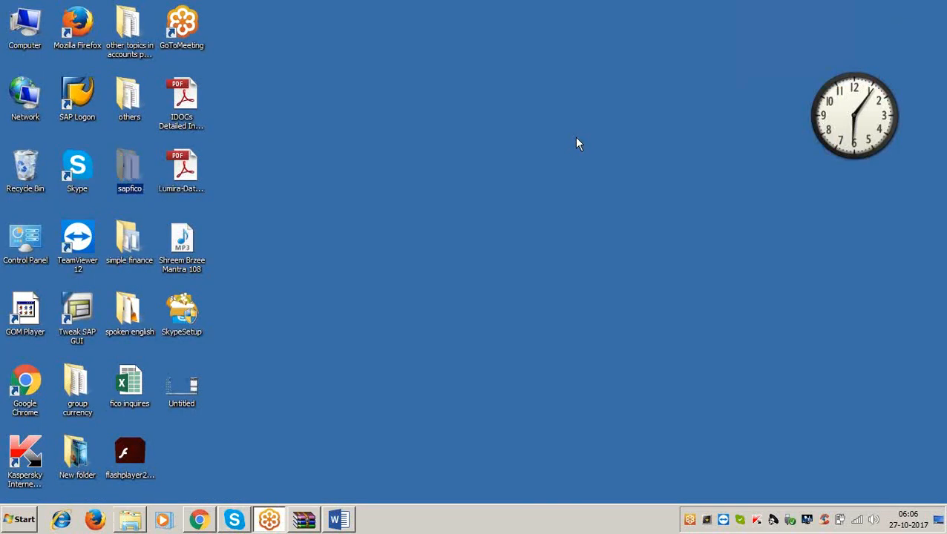
pyautogui.rightClick(578, 147)
pyautogui.click(598, 172)
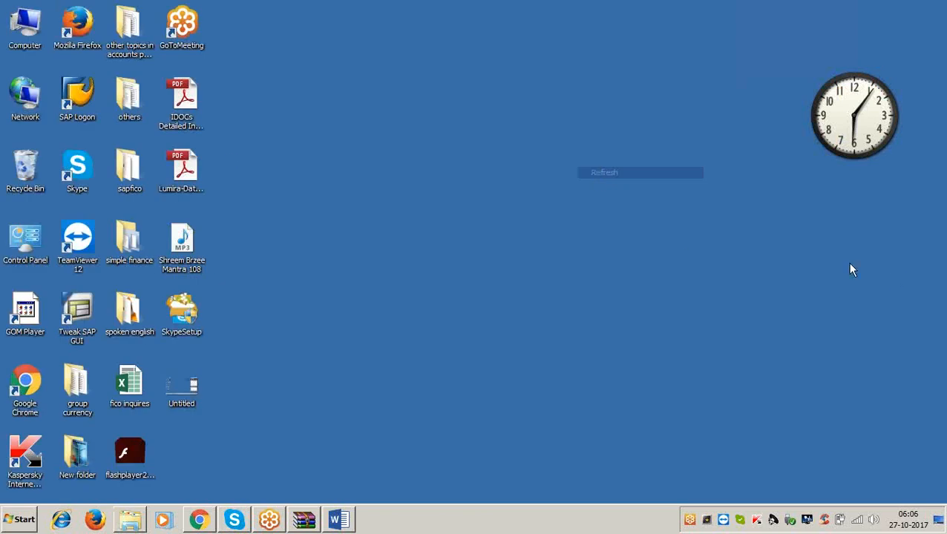
# Switch to SAP Logon and log on to the SAP ECC EHP6 system with the user name and the account password.
pyautogui.doubleClick(76, 105)
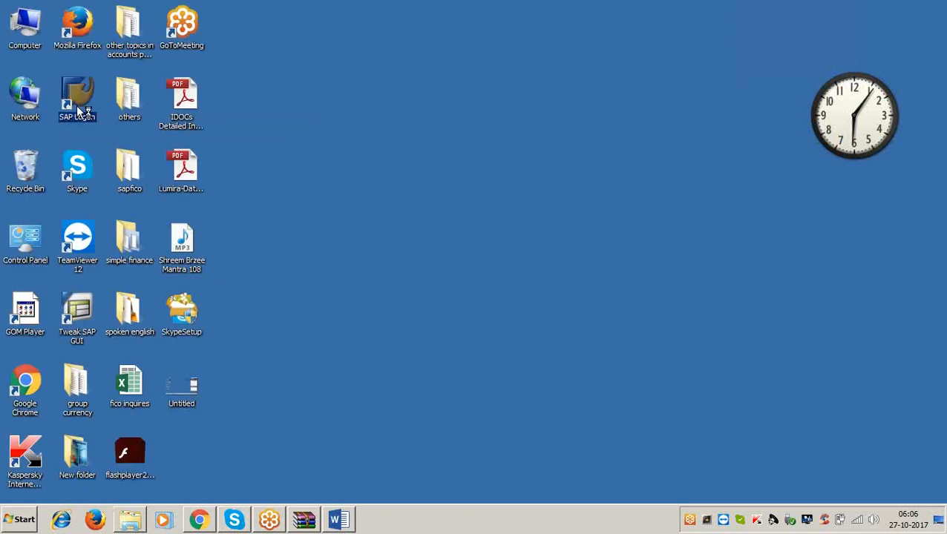
pyautogui.click(488, 162)
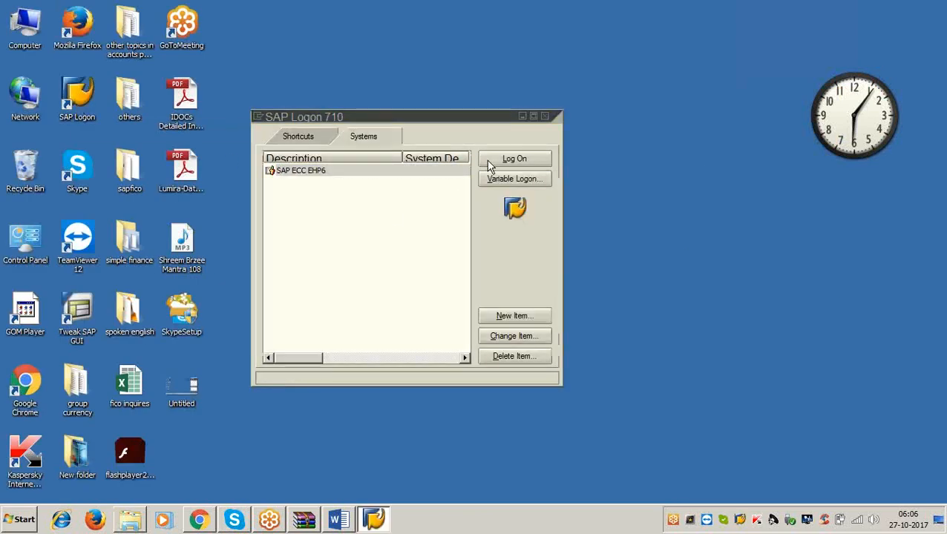
pyautogui.write('lak')
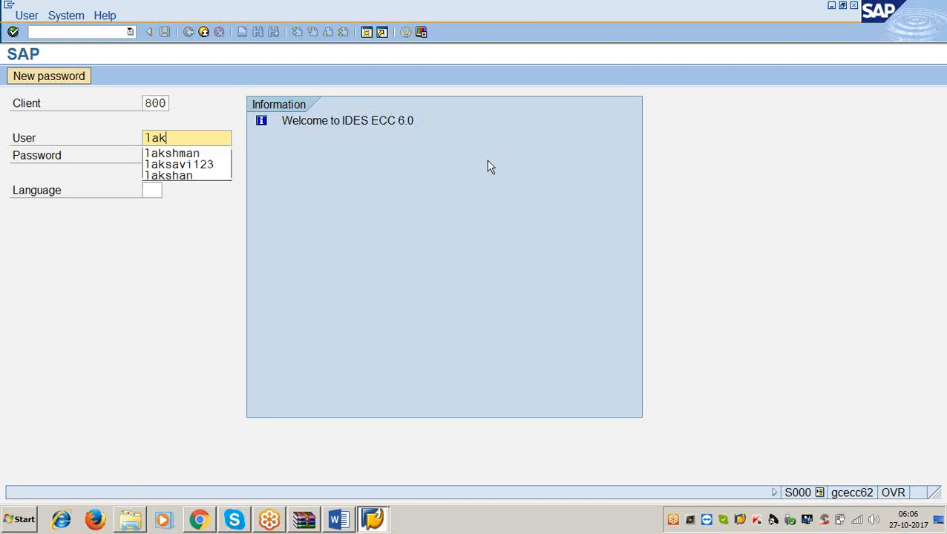
pyautogui.write('shman')
pyautogui.press('Tab')
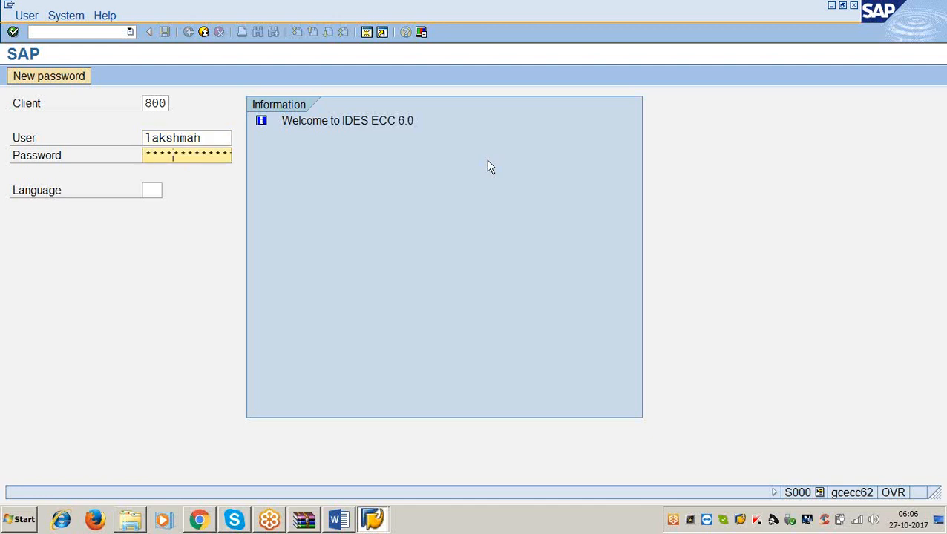
pyautogui.press('Return')
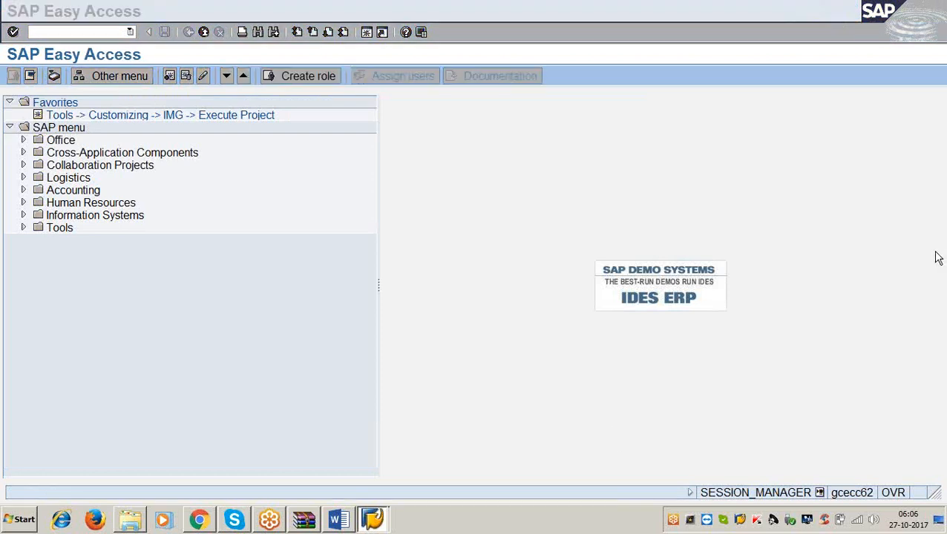
pyautogui.click(549, 396)
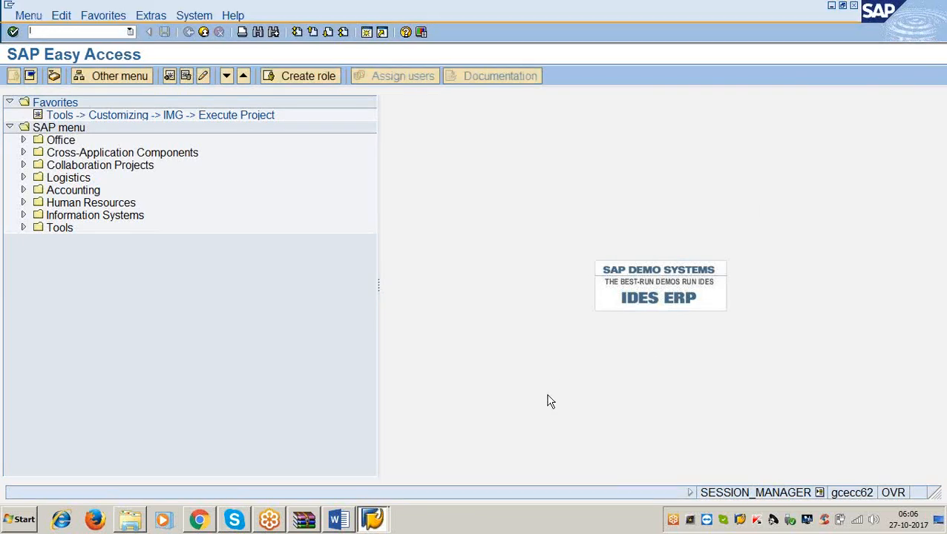
pyautogui.click(919, 32)
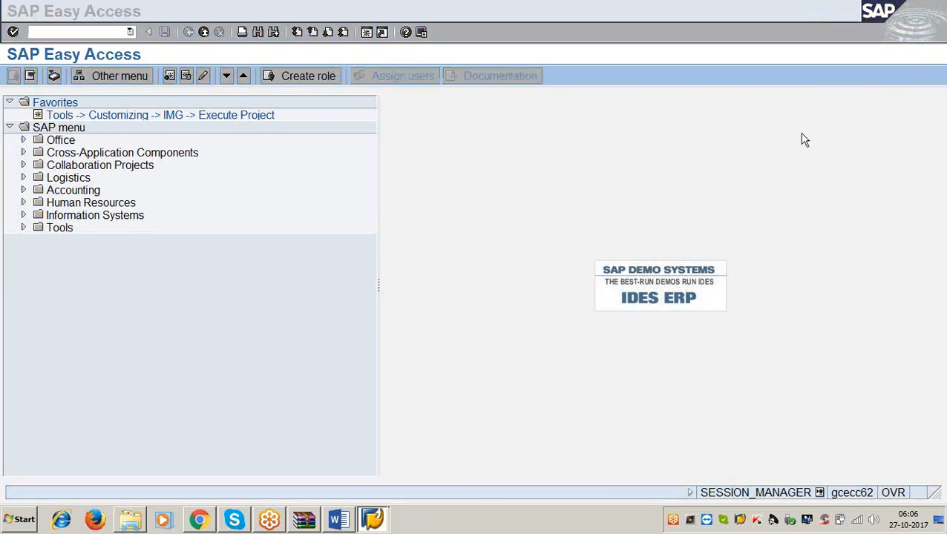
pyautogui.click(552, 370)
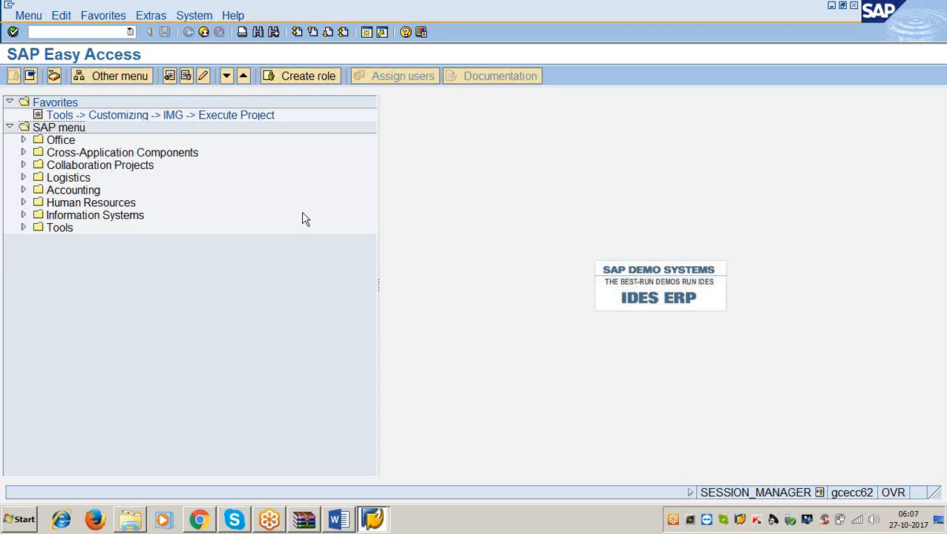
# Create a short message from SAP Easy Access and title it "request for approval".
pyautogui.click(205, 17)
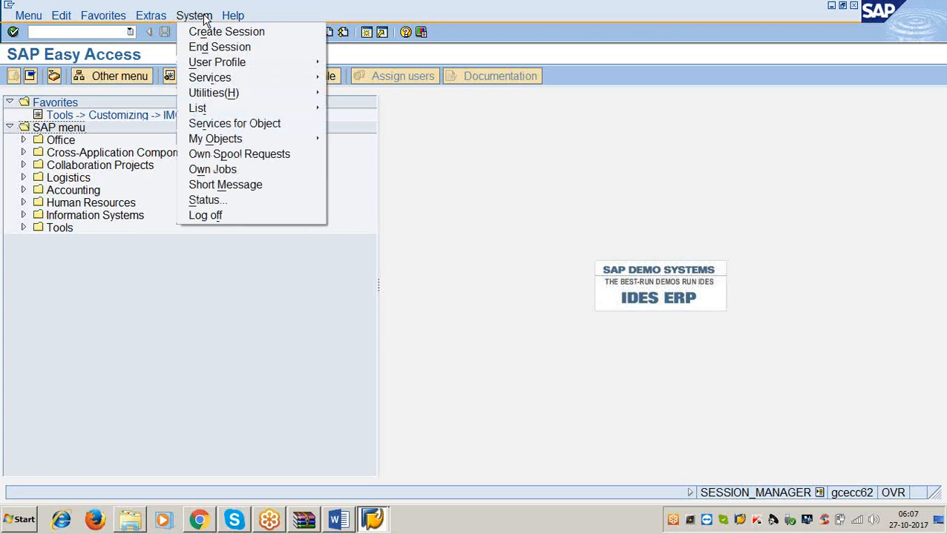
pyautogui.click(252, 184)
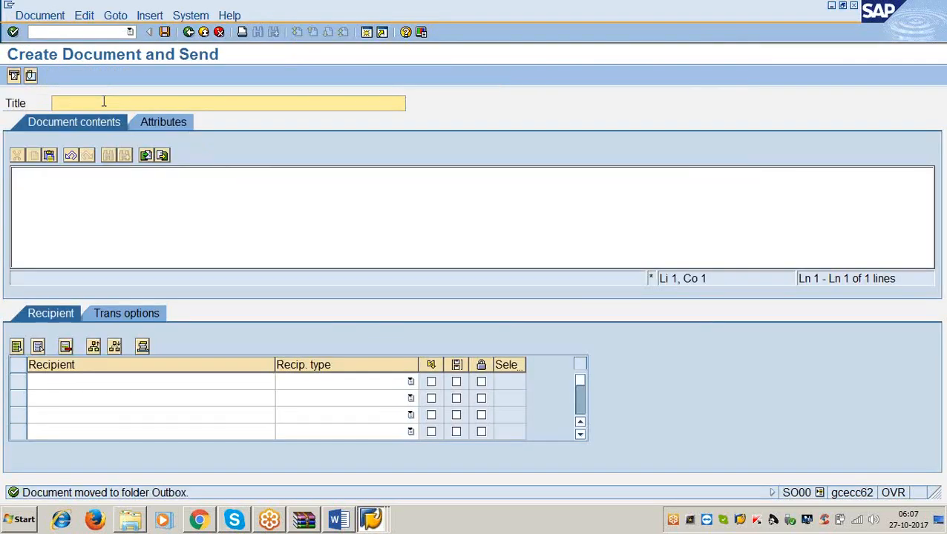
pyautogui.write('reques')
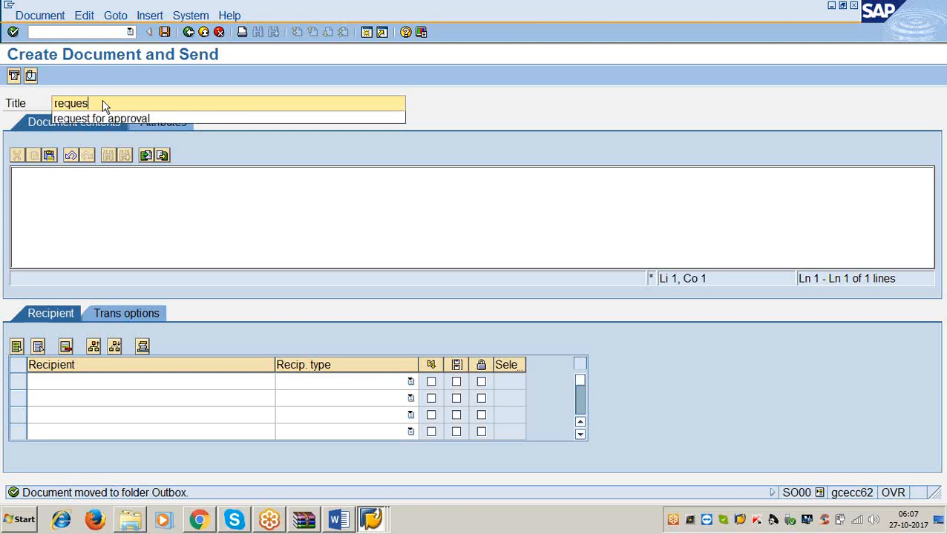
pyautogui.write('t for approval')
pyautogui.press('Tab')
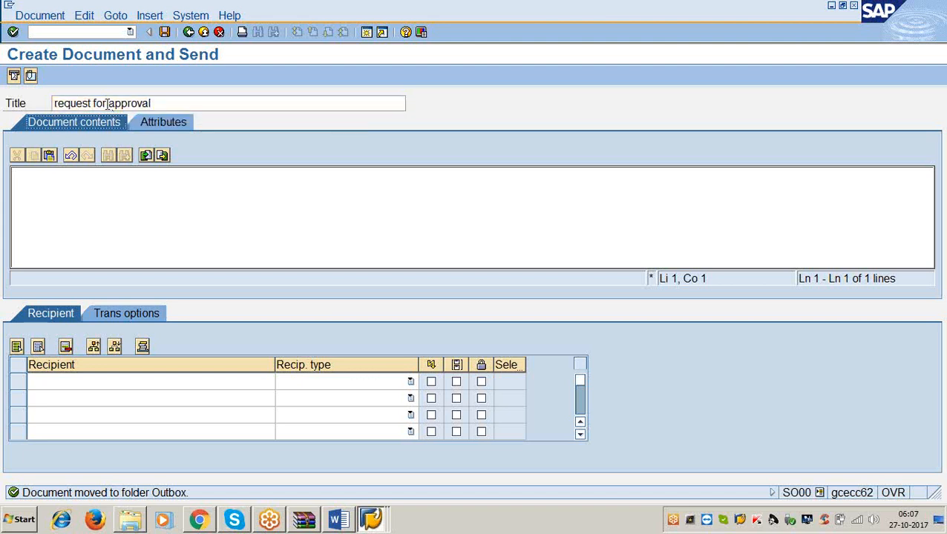
# Begin the message's document contents with the salutation line "respected sir".
pyautogui.click(53, 183)
pyautogui.write('respec')
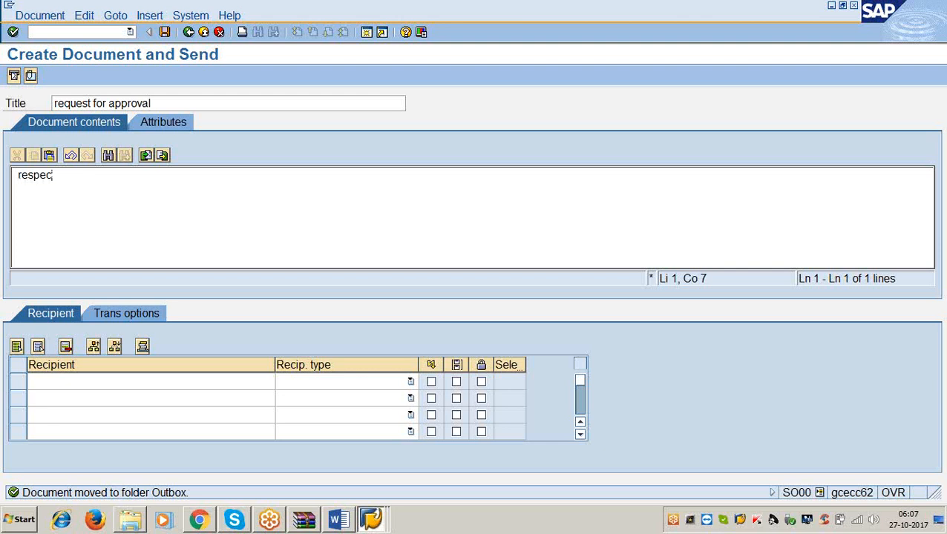
pyautogui.press('BackSpace')
pyautogui.press('BackSpace')
pyautogui.write('e cted si')
pyautogui.press('Return')
pyautogui.press('BackSpace')
pyautogui.write('r')
pyautogui.press('Return')
# Write "i have parked one salaries payament document with the document no 10" on the line below the salutation.
pyautogui.write('i have')
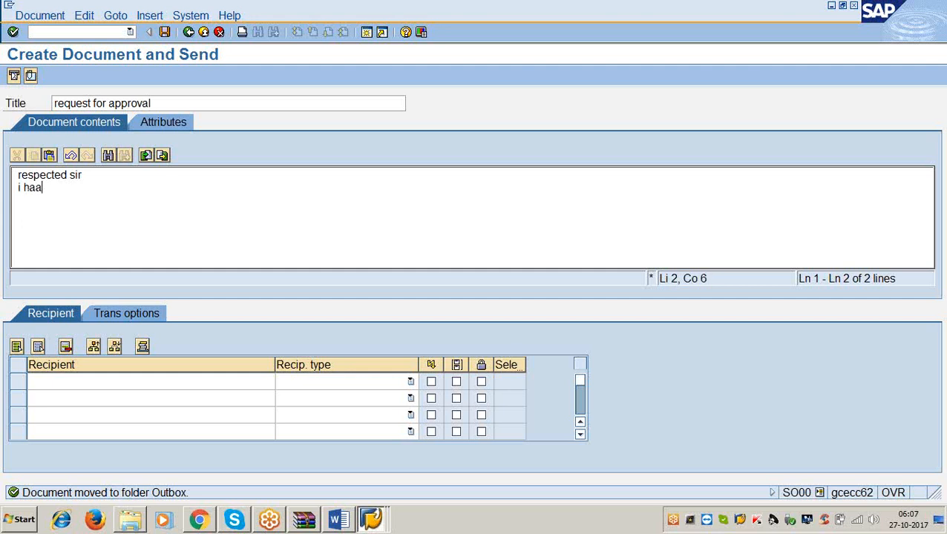
pyautogui.write(' parked o')
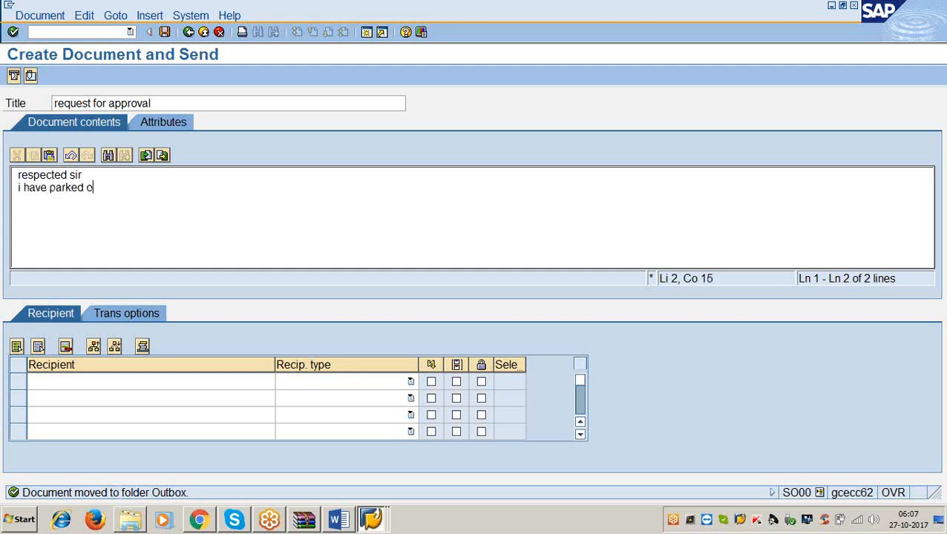
pyautogui.write('ne salaries payament documen')
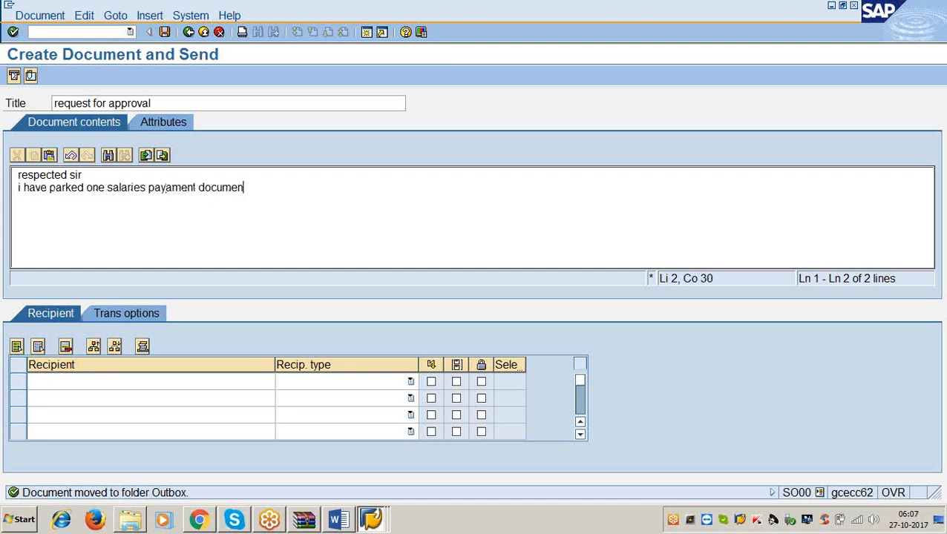
pyautogui.write('t with the docume')
pyautogui.write('n')
pyautogui.press('BackSpace')
pyautogui.write('ment n')
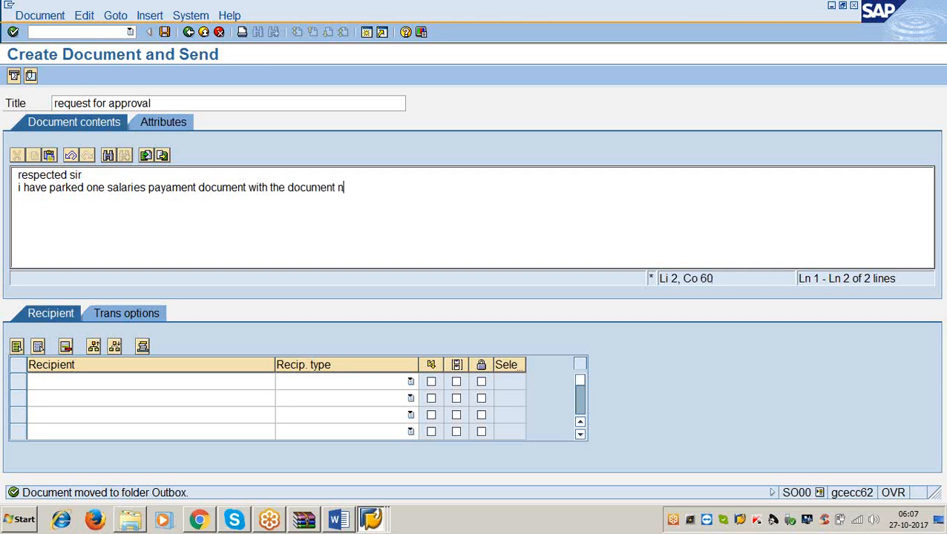
pyautogui.write('o, 10')
pyautogui.write('. p')
pyautogui.write('lease au')
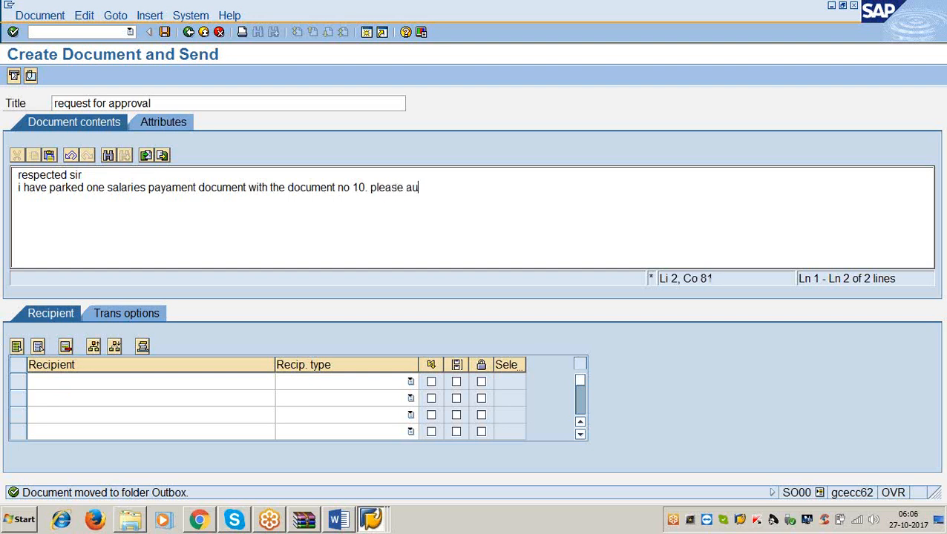
pyautogui.write('thorise it as soon')
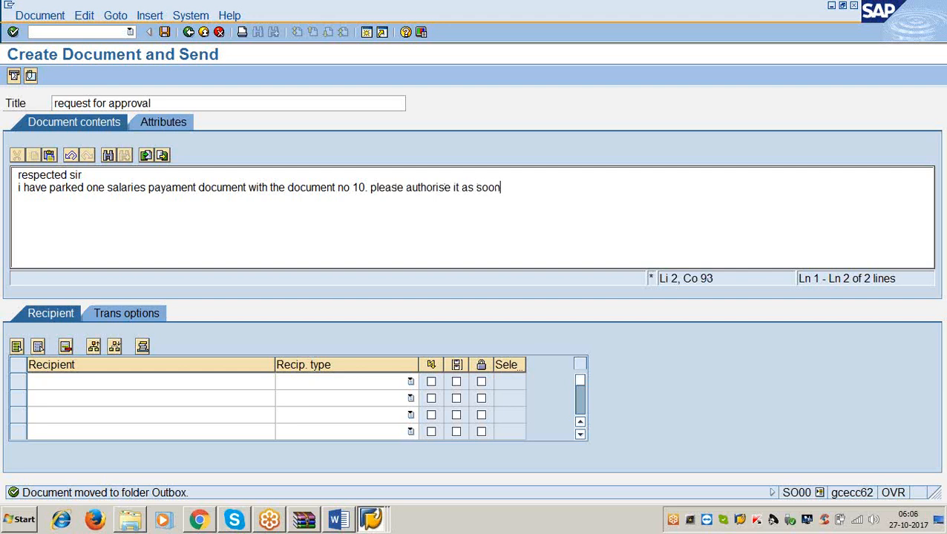
pyautogui.write(' as possible.')
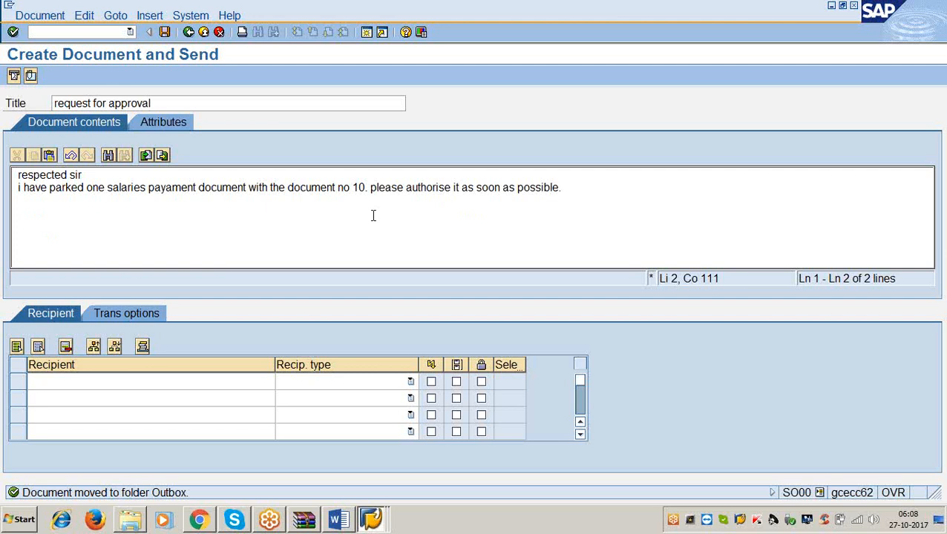
# Enter the recipient's user name in the first row of the message's recipient list.
pyautogui.click(64, 379)
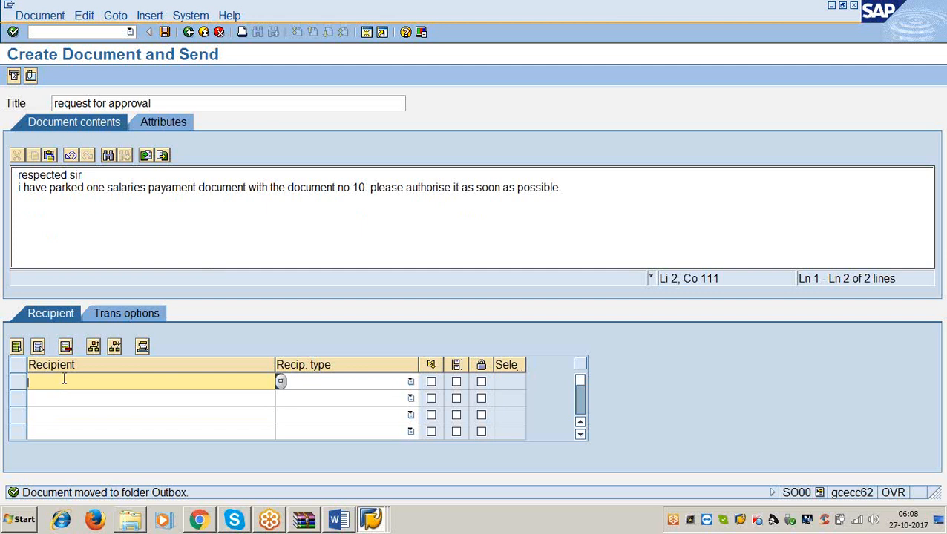
pyautogui.write('lakshman')
pyautogui.press('Tab')
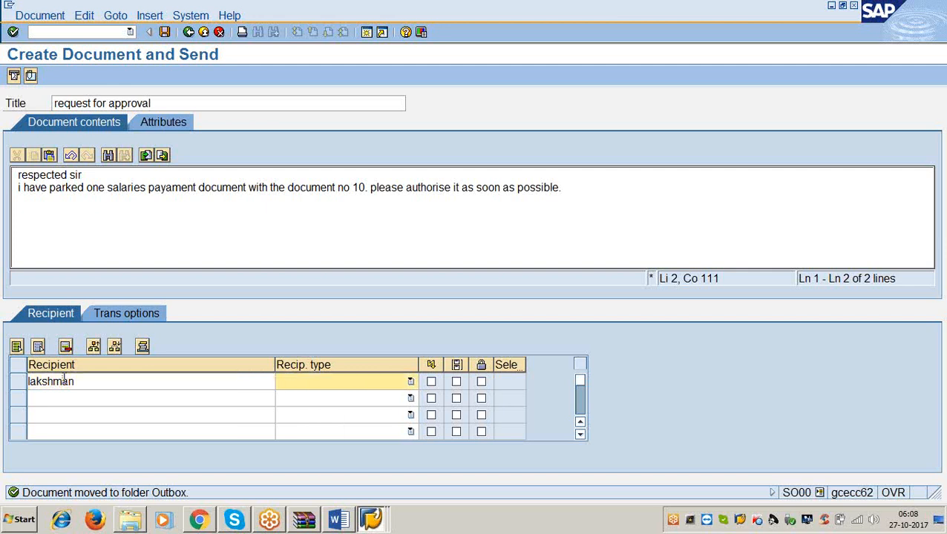
# Set the recipient's type to SAP Logon Name, mark the message for express delivery, and send it.
pyautogui.click(410, 382)
pyautogui.scroll(-5, 390, 452)
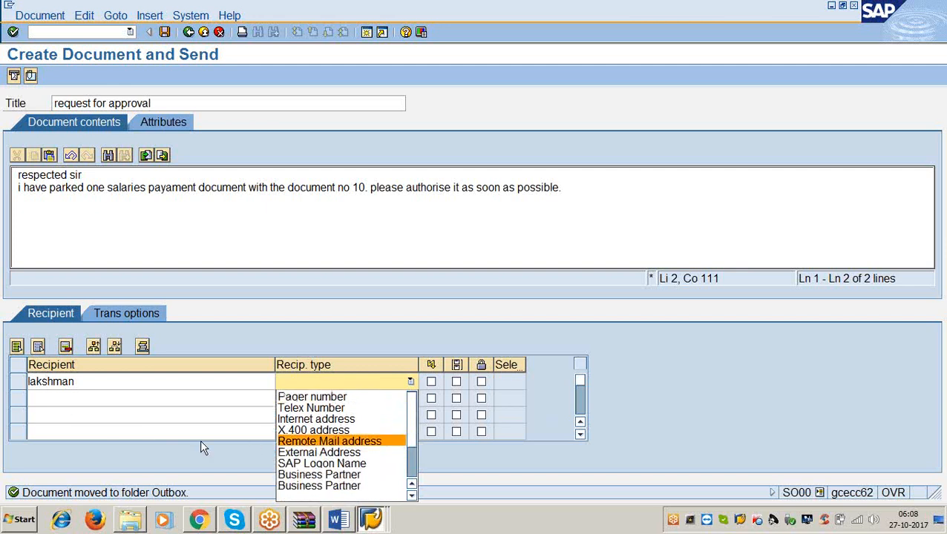
pyautogui.click(292, 464)
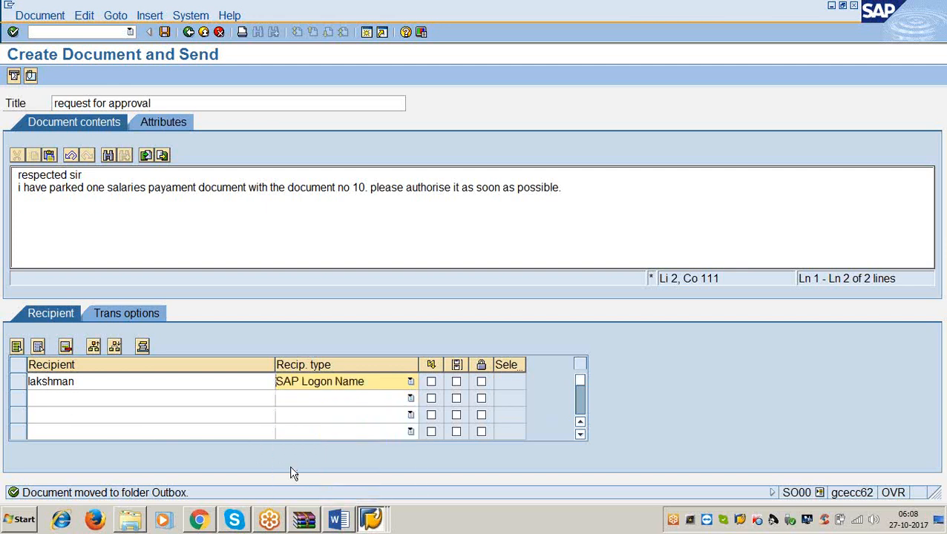
pyautogui.click(431, 382)
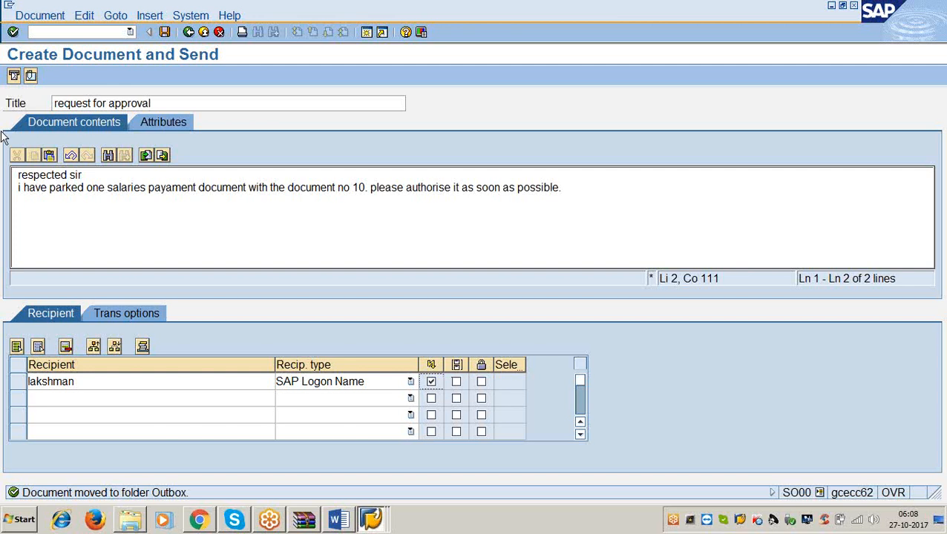
pyautogui.click(14, 76)
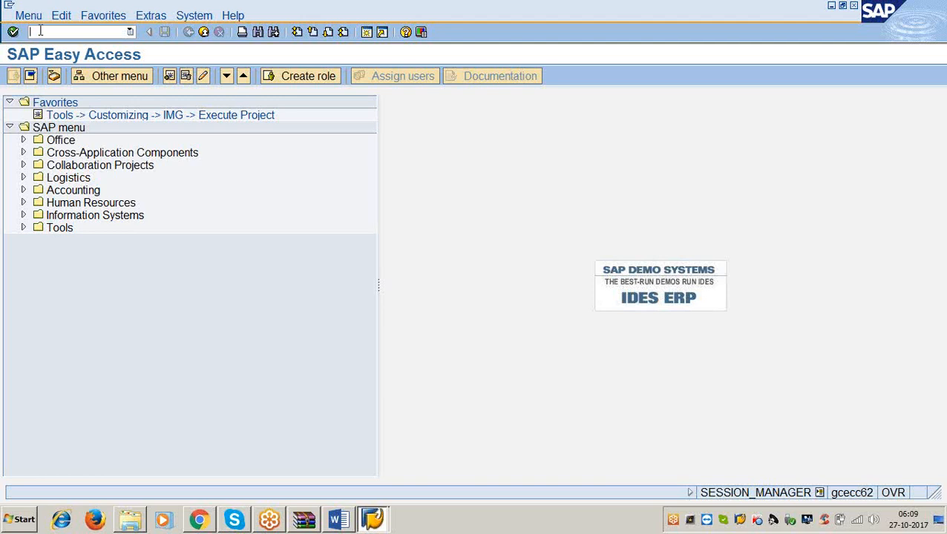
# Start transaction SBWP to reach the Business Workplace, acknowledging the express document notices.
pyautogui.write('/nbsbwp')
pyautogui.press('BackSpace')
pyautogui.press('BackSpace')
pyautogui.press('BackSpace')
pyautogui.press('BackSpace')
pyautogui.press('BackSpace')
pyautogui.write('sbwp')
pyautogui.press('Return')
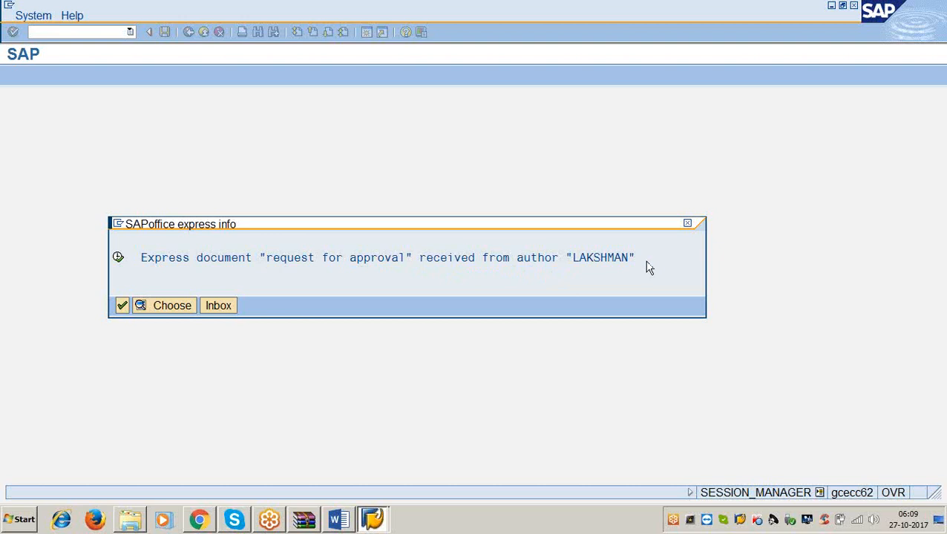
pyautogui.click(123, 306)
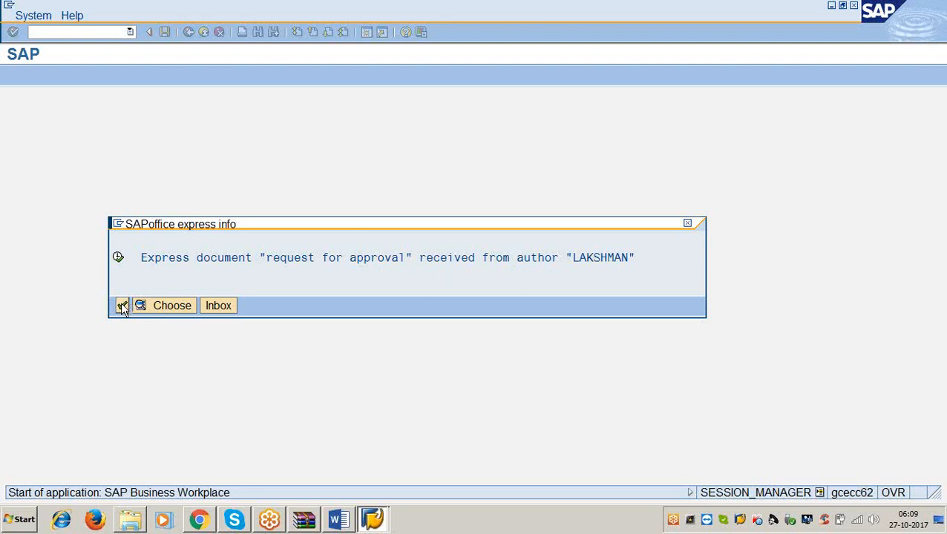
pyautogui.click(122, 306)
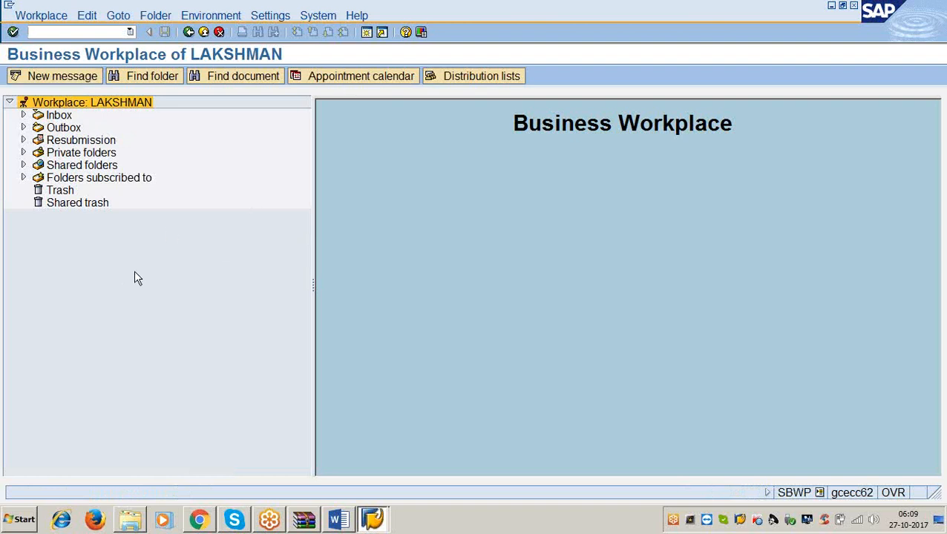
# Open the unread inbox document "request for approval" and examine its parked document details.
pyautogui.click(23, 116)
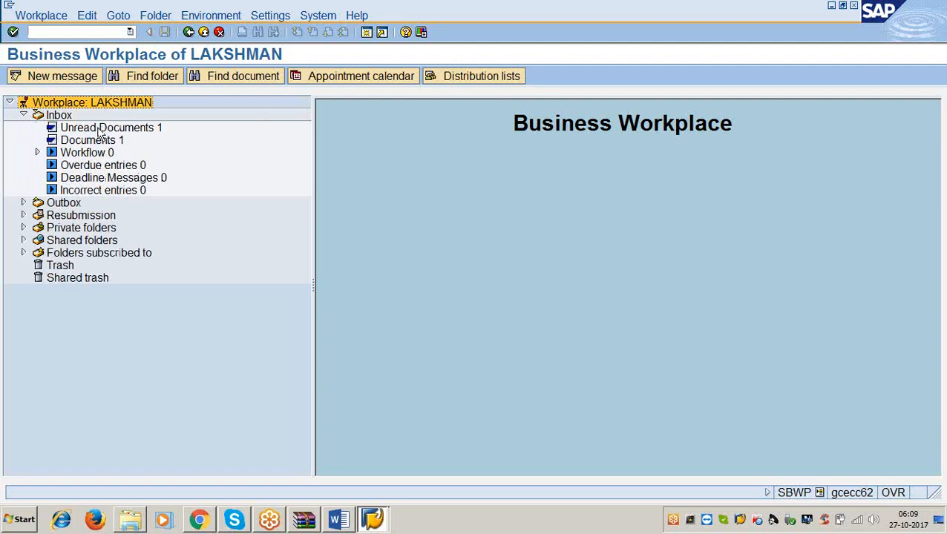
pyautogui.click(100, 131)
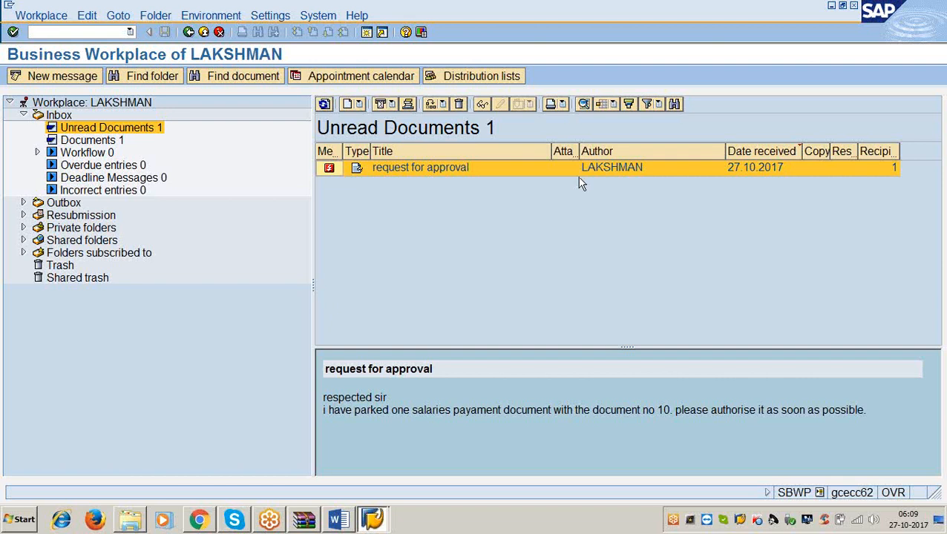
pyautogui.doubleClick(411, 171)
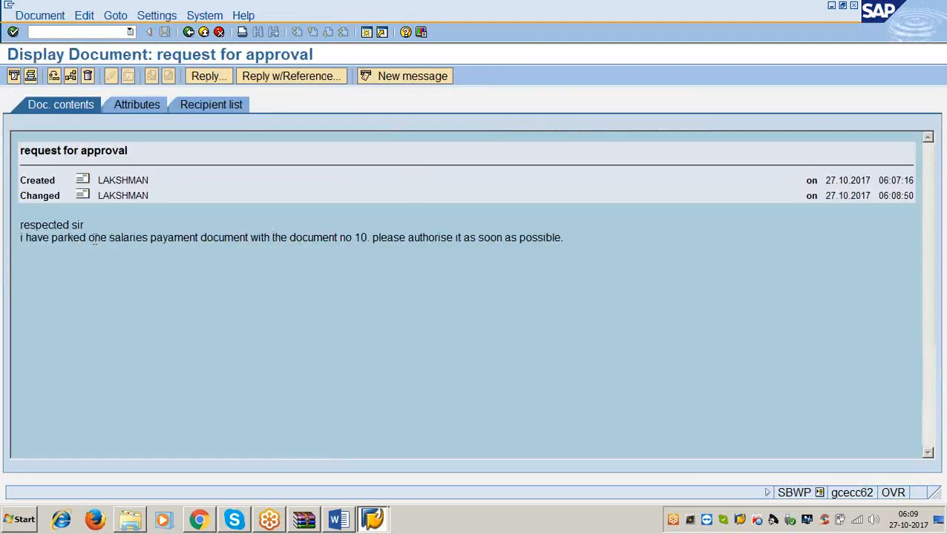
pyautogui.moveTo(85, 238); pyautogui.dragTo(199, 237)
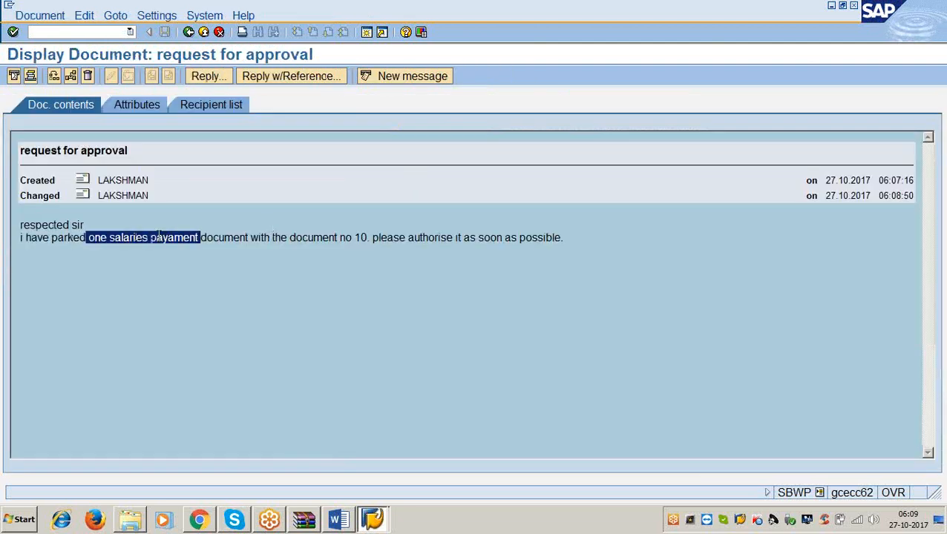
pyautogui.moveTo(276, 238); pyautogui.dragTo(367, 238)
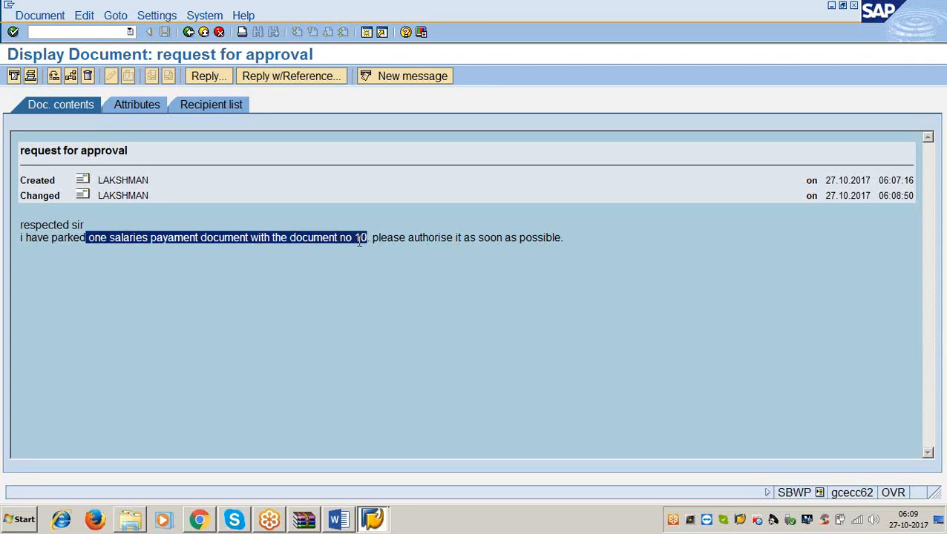
# Open a new session and start transaction FBV0 for posting parked documents.
pyautogui.click(366, 32)
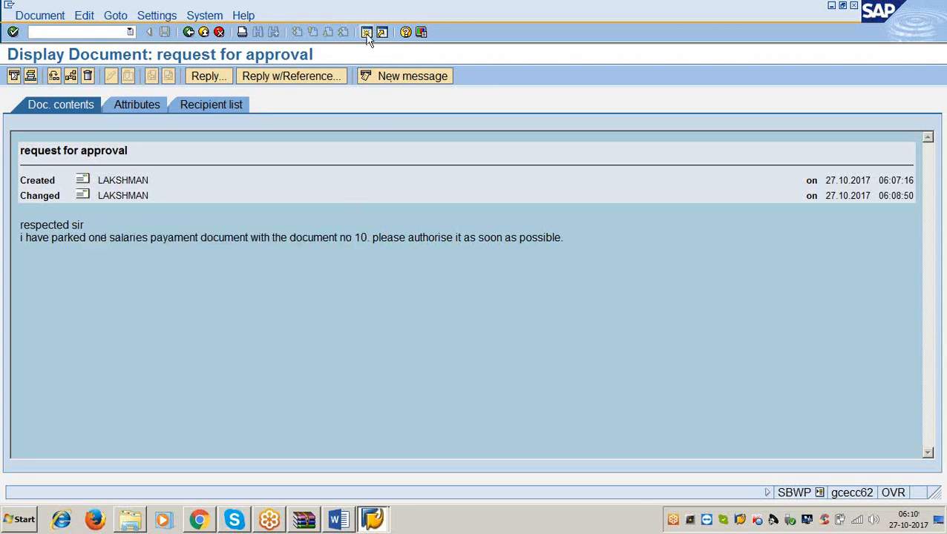
pyautogui.write('/')
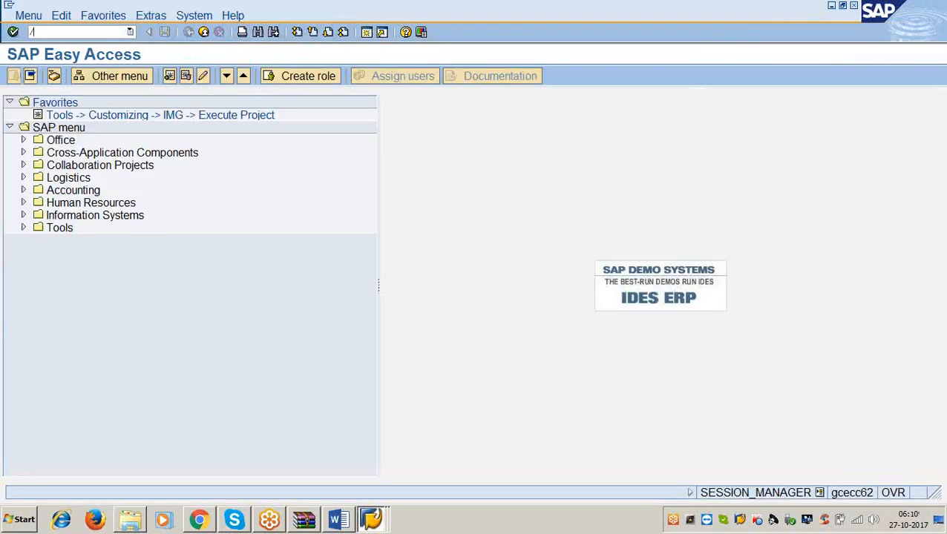
pyautogui.write('nfbv0')
pyautogui.press('Return')
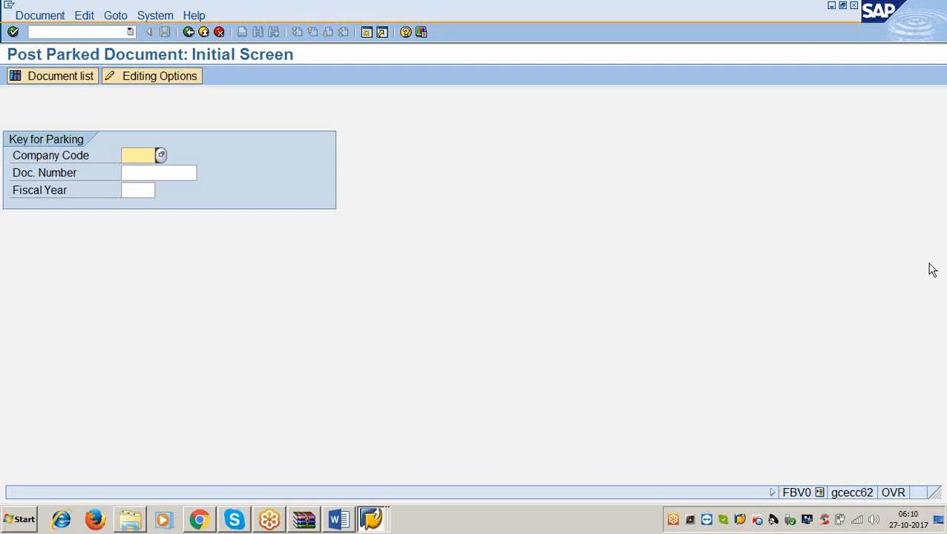
# Start transaction SWDD to view the Workflow Builder.
pyautogui.moveTo(932, 269)
pyautogui.click(46, 30)
pyautogui.write('/')
pyautogui.write('nswdd')
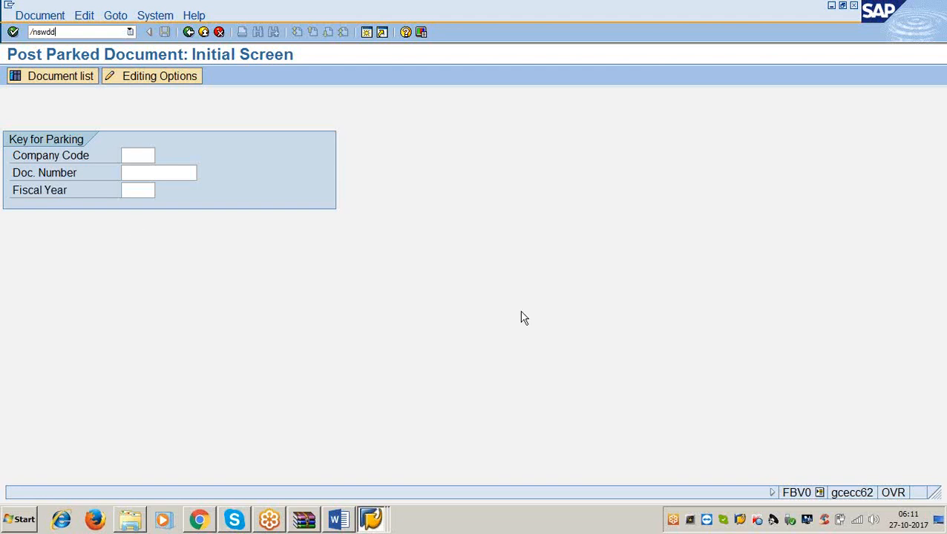
pyautogui.press('Return')
pyautogui.press('Return')
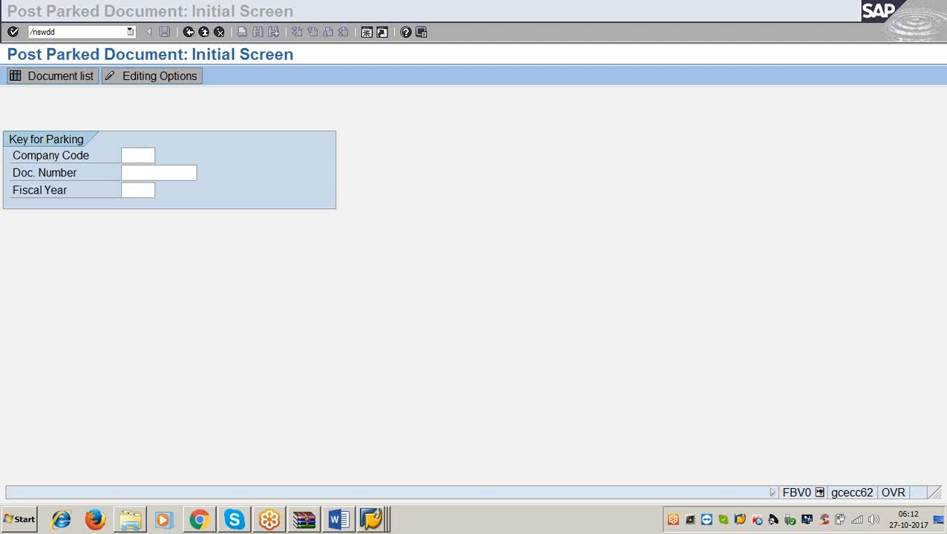
pyautogui.click(644, 288)
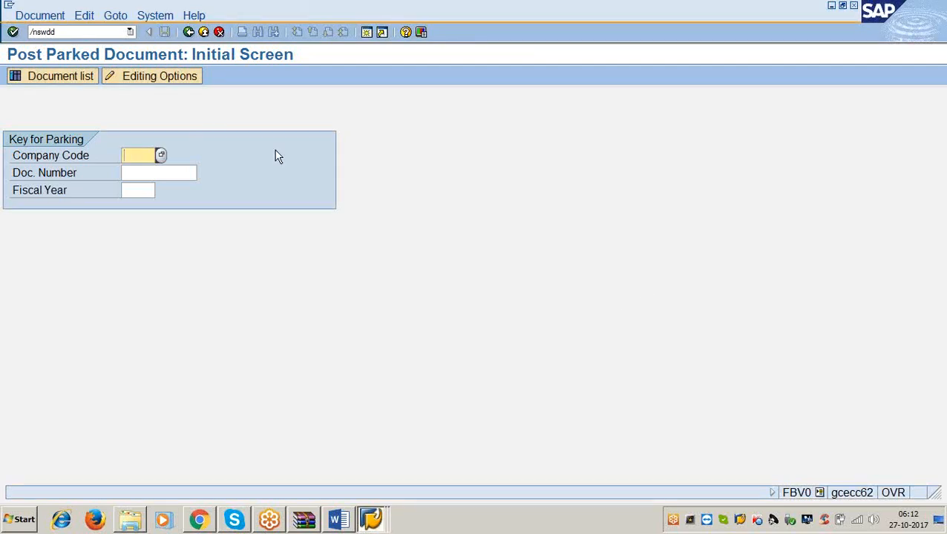
pyautogui.click(89, 32)
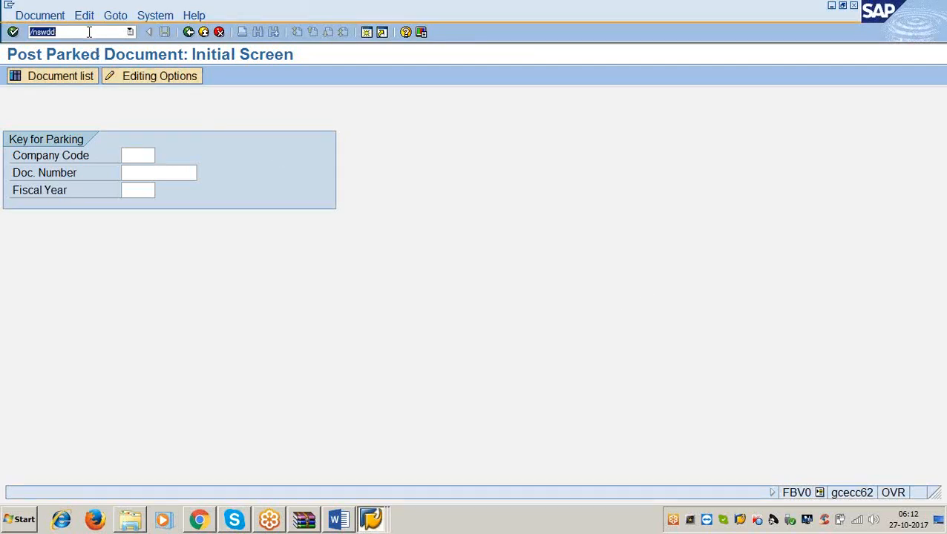
pyautogui.click(89, 32)
pyautogui.press('Return')
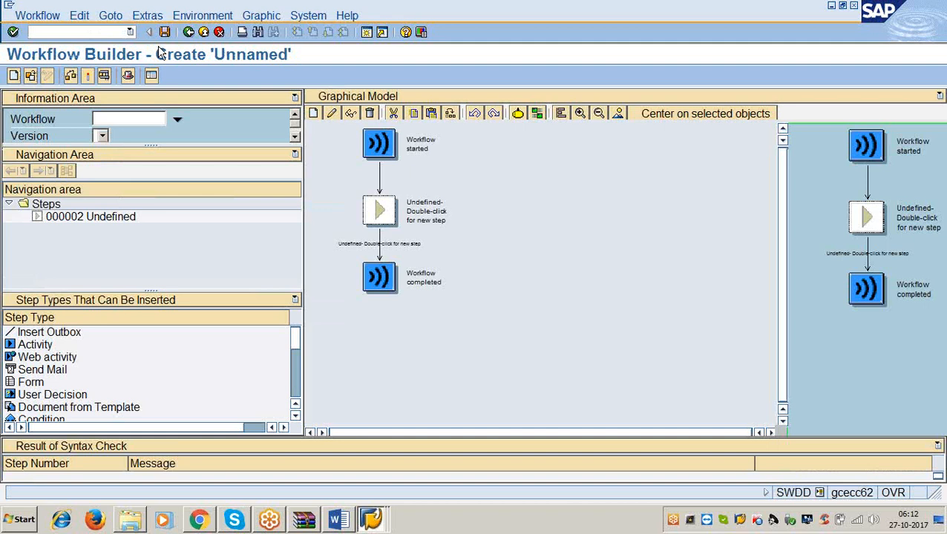
pyautogui.click(127, 119)
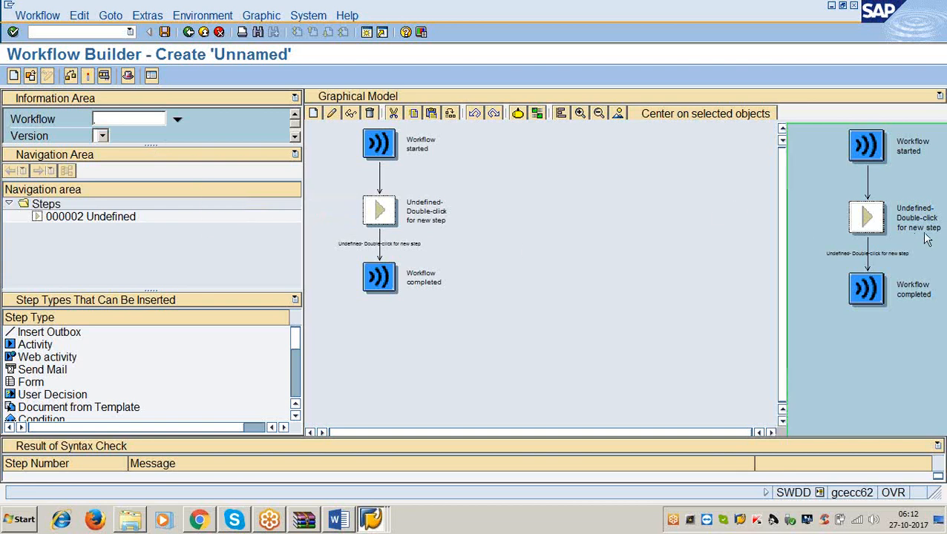
pyautogui.click(940, 205)
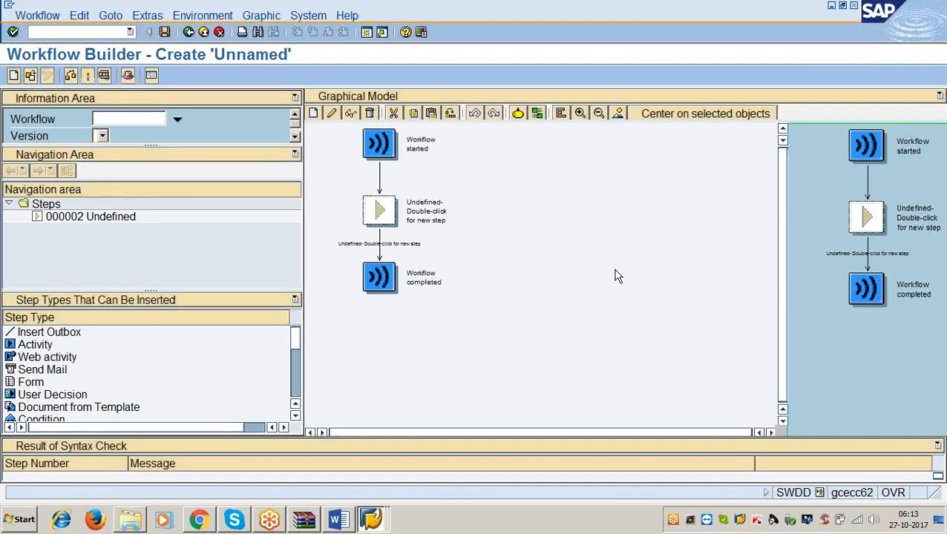
pyautogui.click(88, 31)
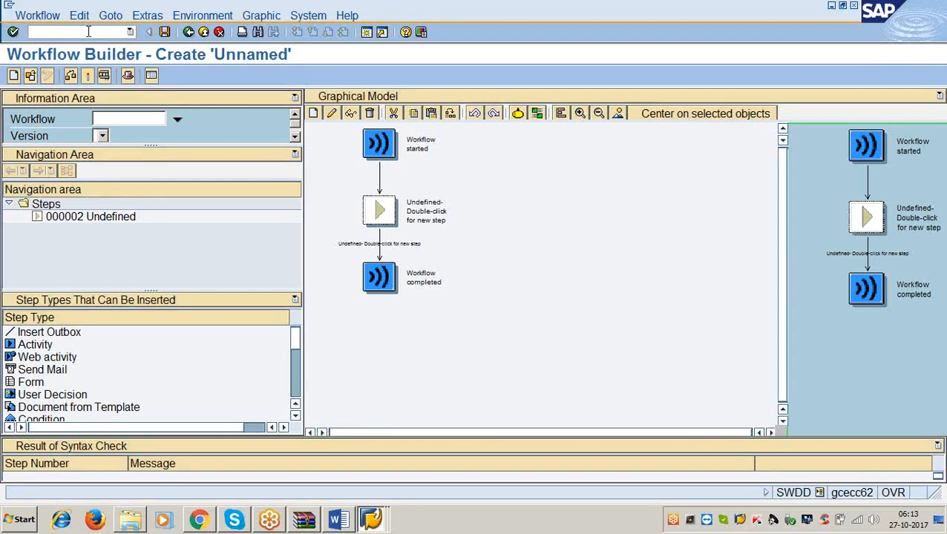
# Leave the Workflow Builder and display the SAP Reference IMG from the Execute Project favorite.
pyautogui.click(189, 32)
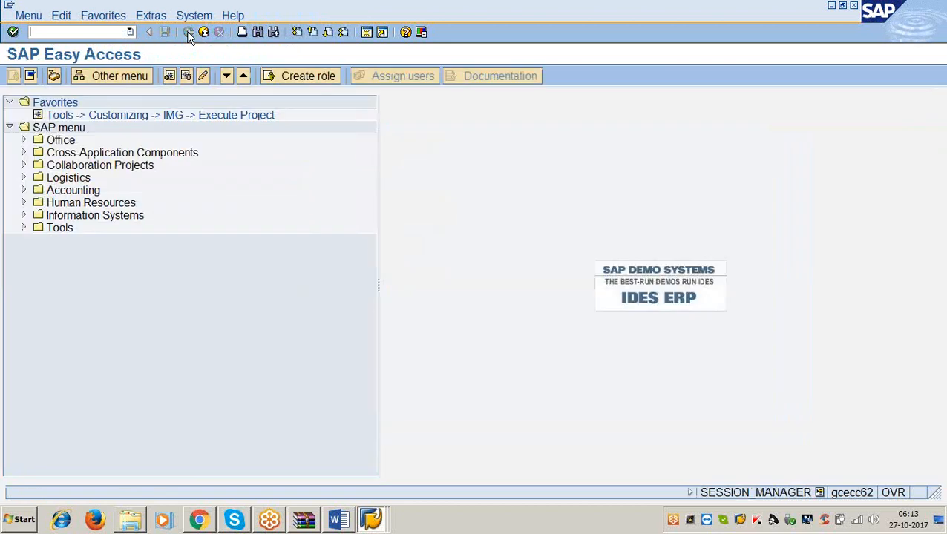
pyautogui.doubleClick(145, 116)
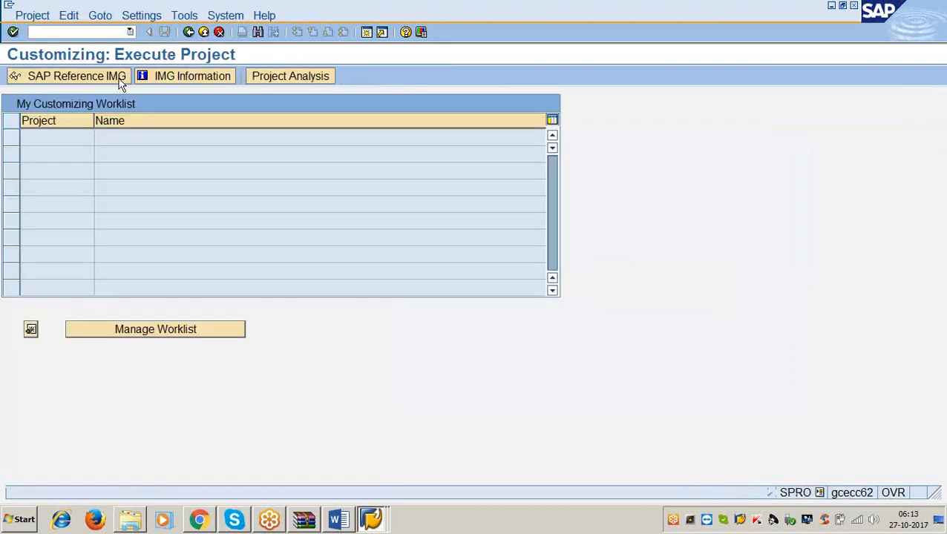
pyautogui.click(121, 77)
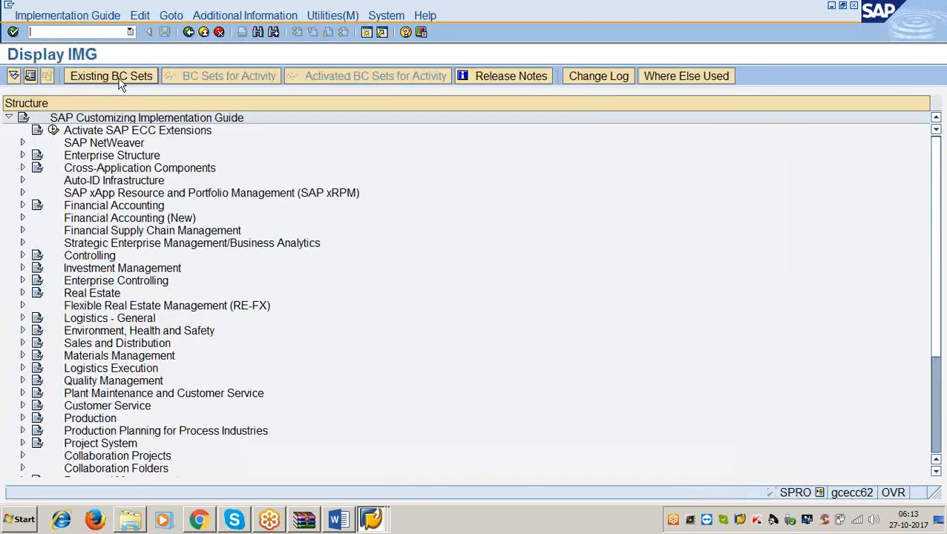
# Open the Maintain Controlling Area activity in the Organization section of General Controlling under Controlling.
pyautogui.click(22, 256)
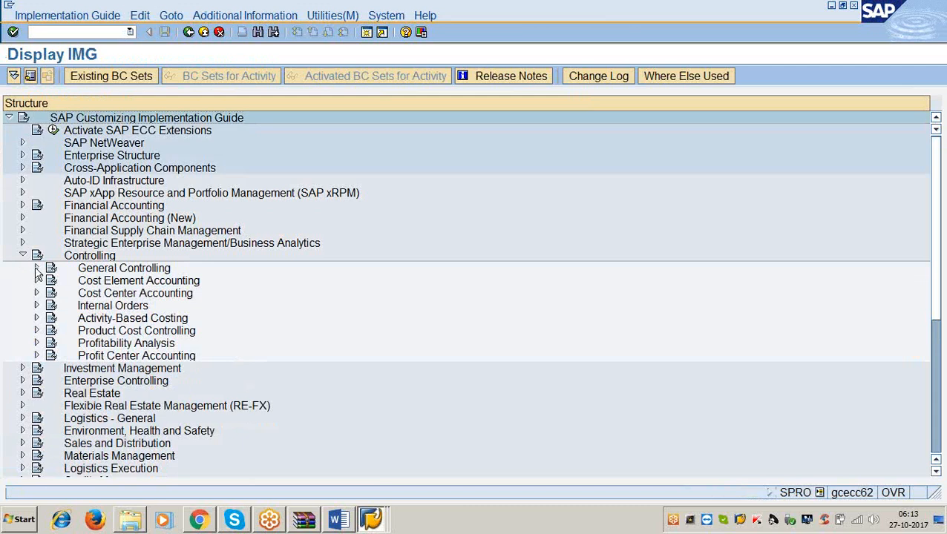
pyautogui.click(36, 269)
pyautogui.click(50, 281)
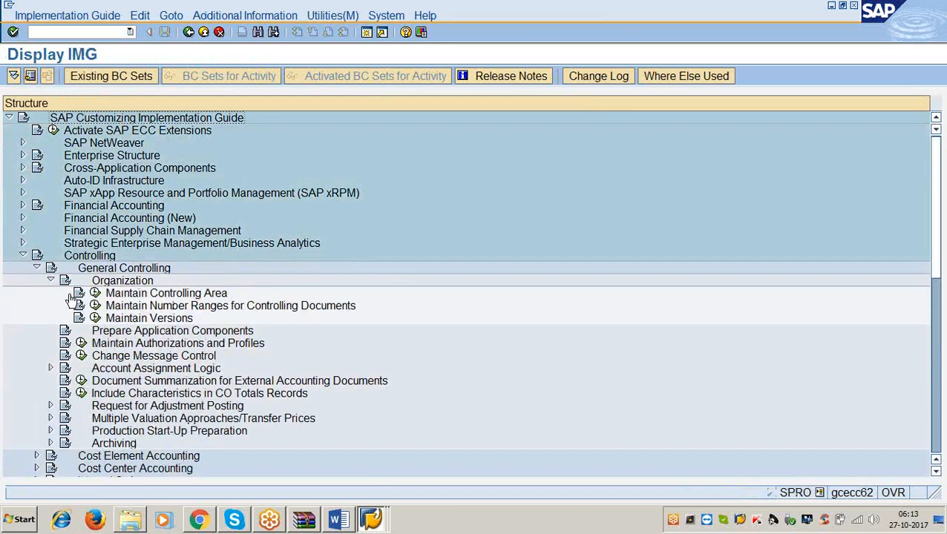
pyautogui.click(95, 293)
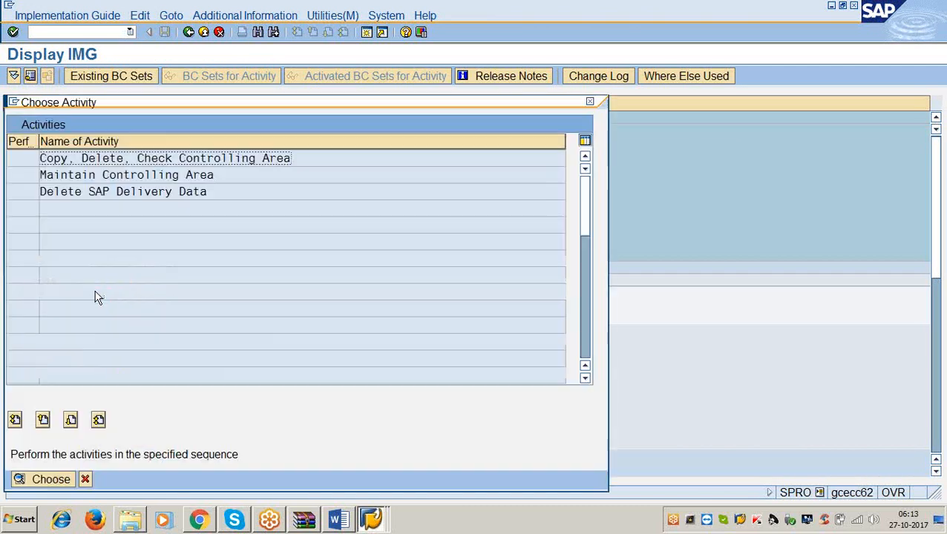
pyautogui.doubleClick(126, 176)
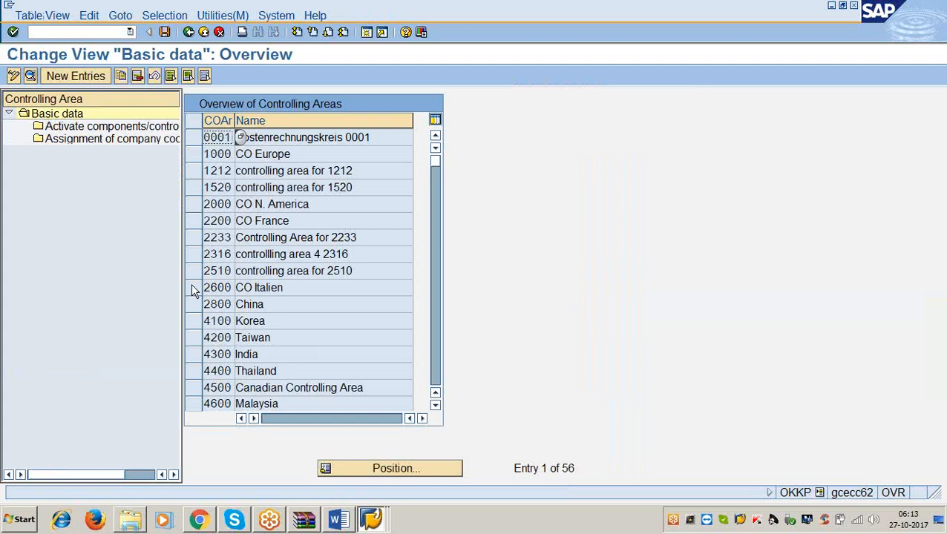
# Locate controlling area 2510, display its details, and open its company code assignment.
pyautogui.click(348, 468)
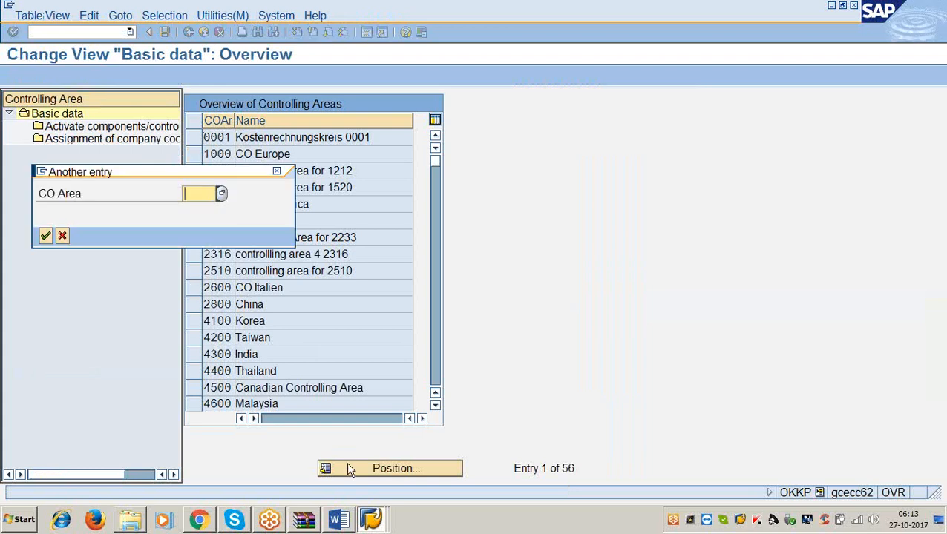
pyautogui.write('2510')
pyautogui.press('Return')
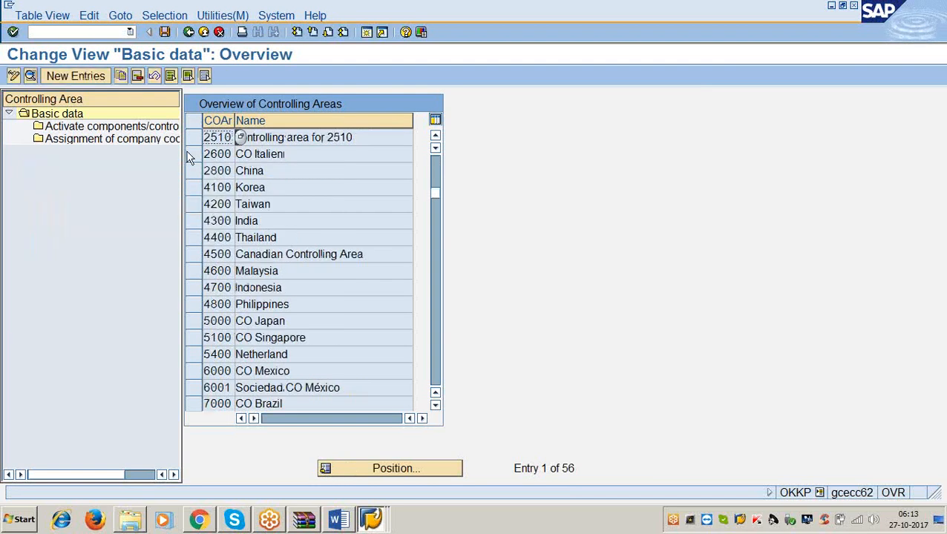
pyautogui.click(192, 138)
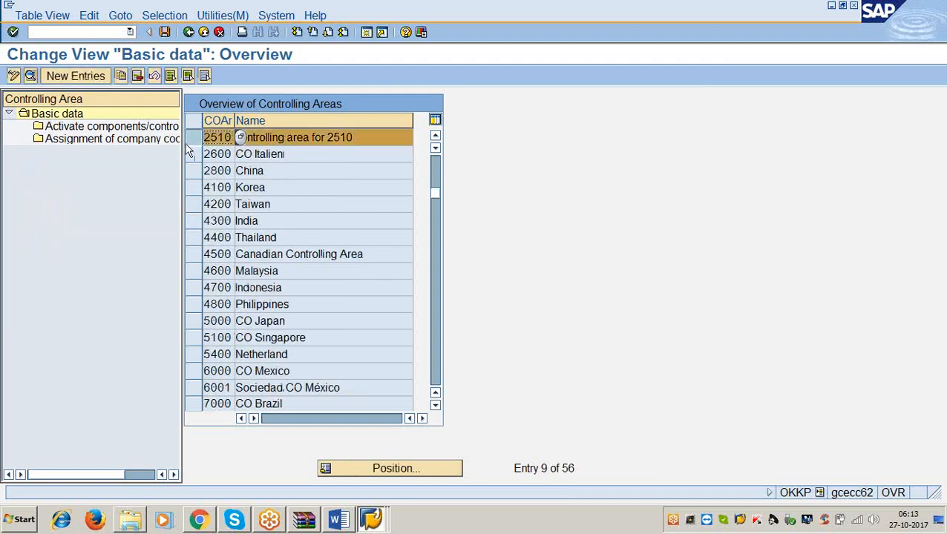
pyautogui.click(30, 76)
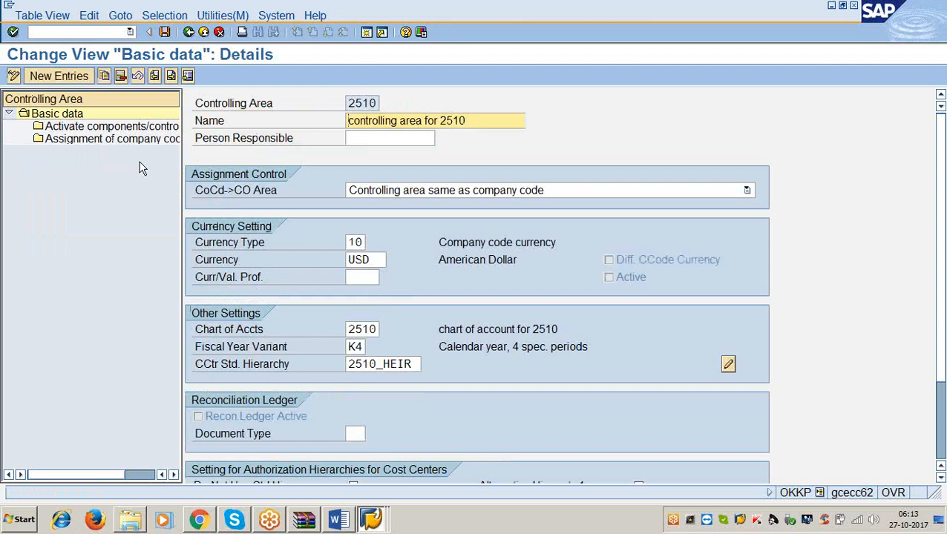
pyautogui.doubleClick(112, 141)
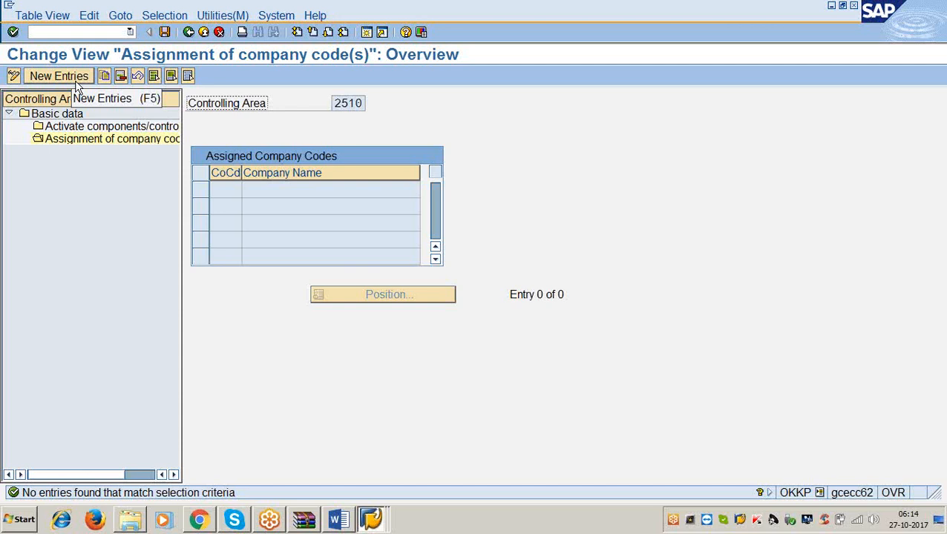
# Return to the controlling areas overview, display the details of 2510 again and reopen its company code assignment.
pyautogui.click(188, 33)
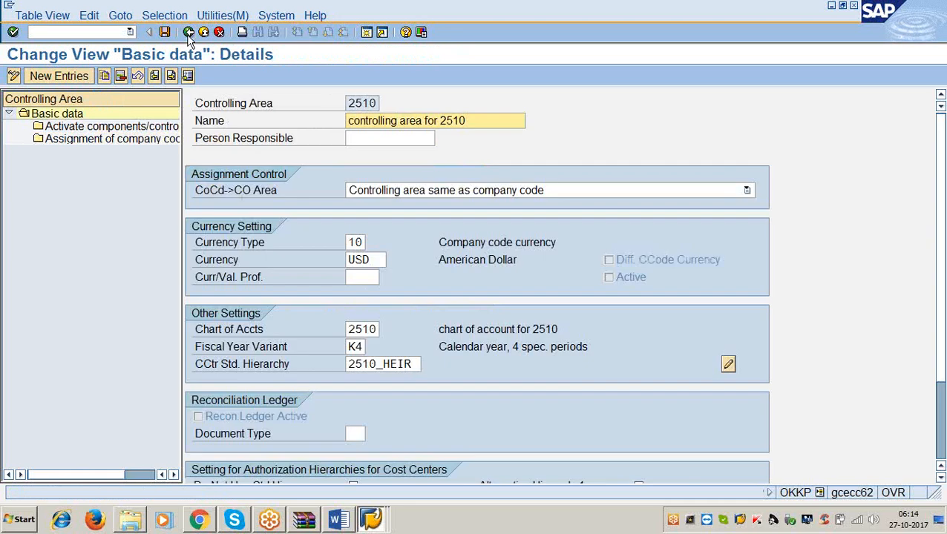
pyautogui.click(188, 33)
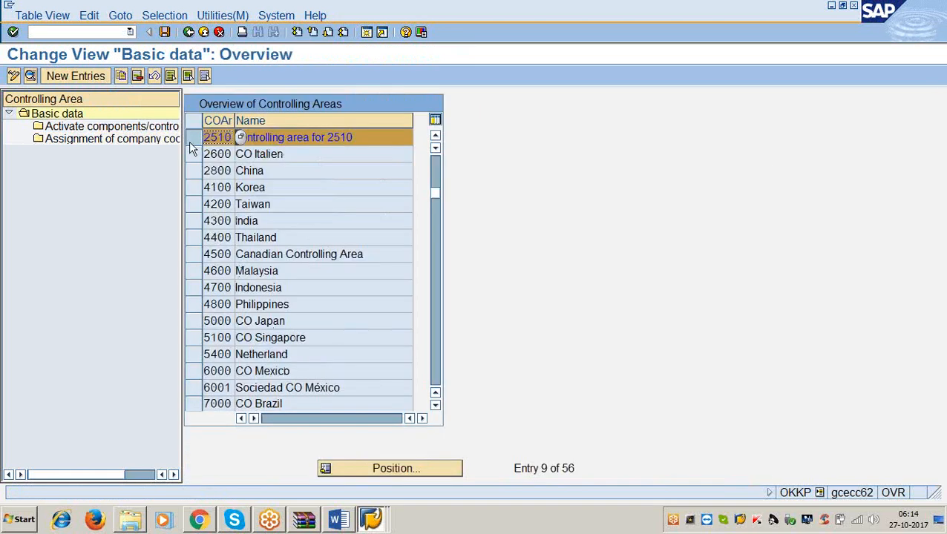
pyautogui.click(190, 142)
pyautogui.click(190, 141)
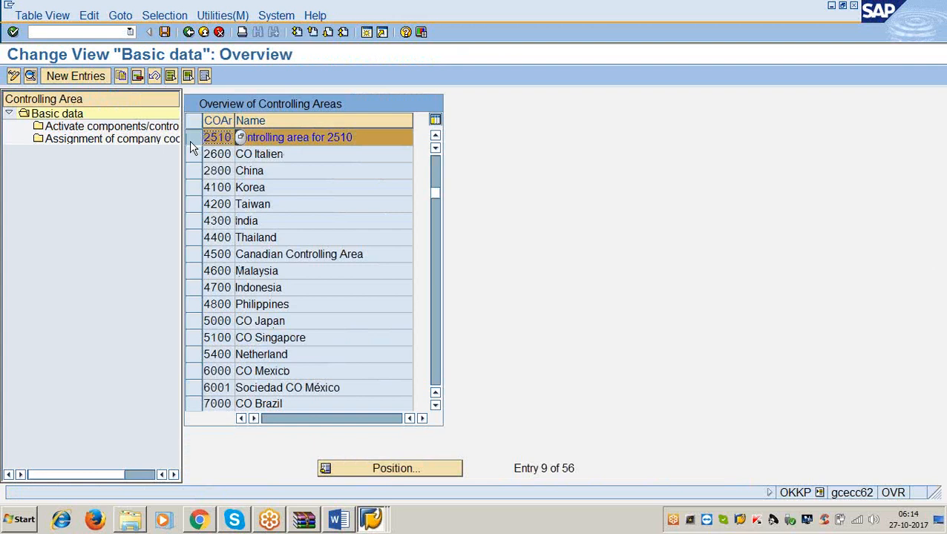
pyautogui.click(31, 77)
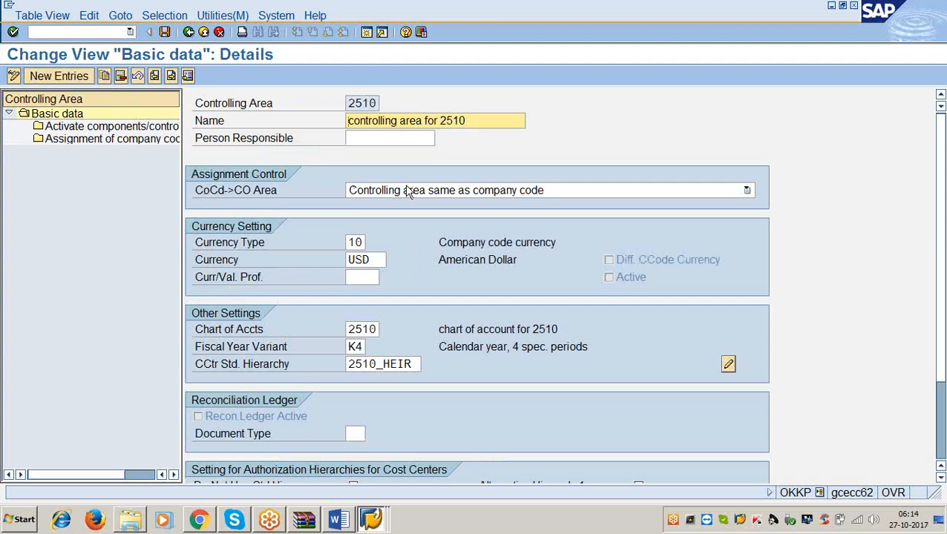
pyautogui.doubleClick(94, 140)
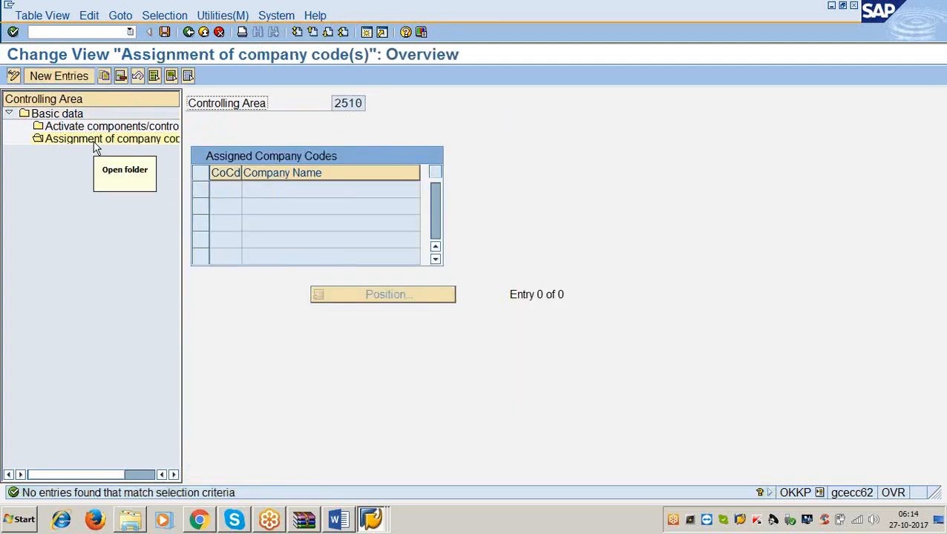
# View the new-entries table for company codes assigned to controlling area 2510, and go back to the controlling areas overview.
pyautogui.click(63, 80)
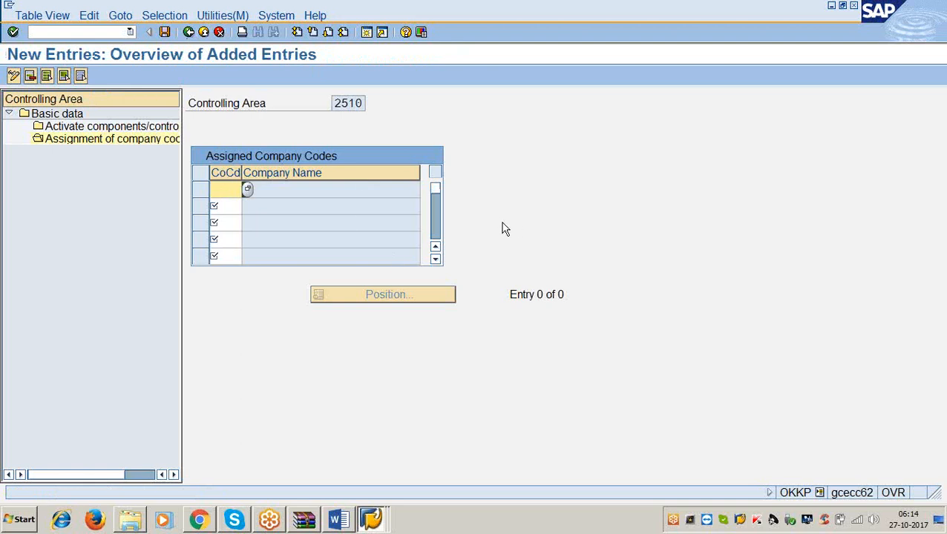
pyautogui.click(189, 32)
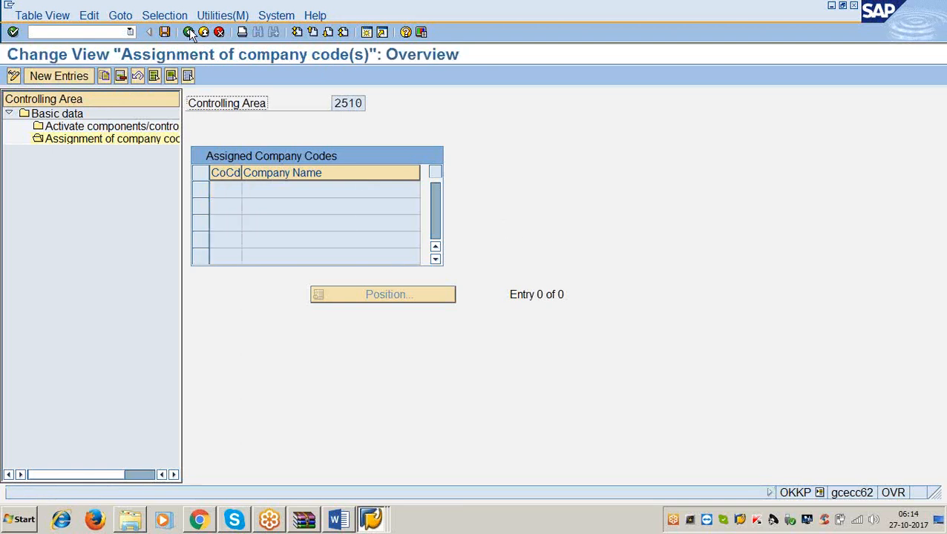
pyautogui.click(189, 32)
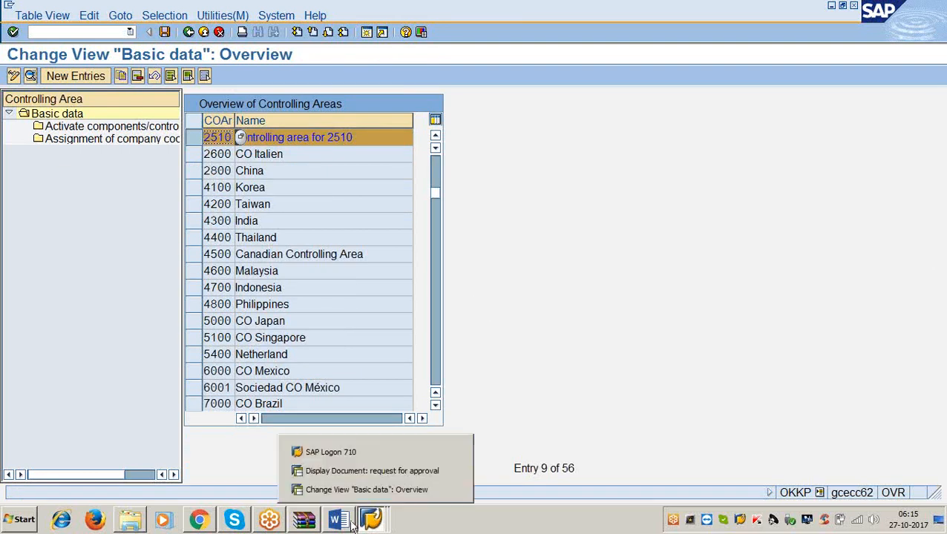
# View the GENERAL LEDGER document in Word, and minimize it and the controlling area window to return to the approval request.
pyautogui.moveTo(342, 524)
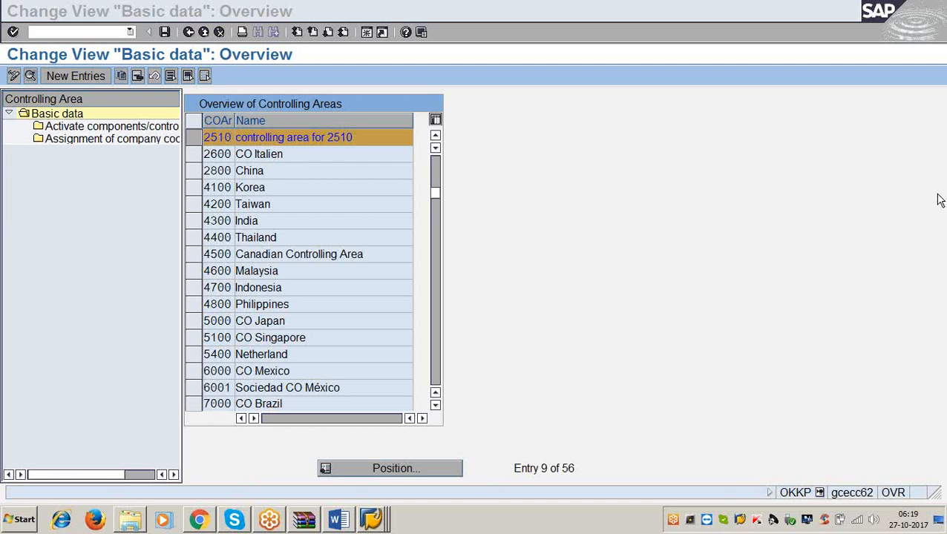
pyautogui.click(637, 288)
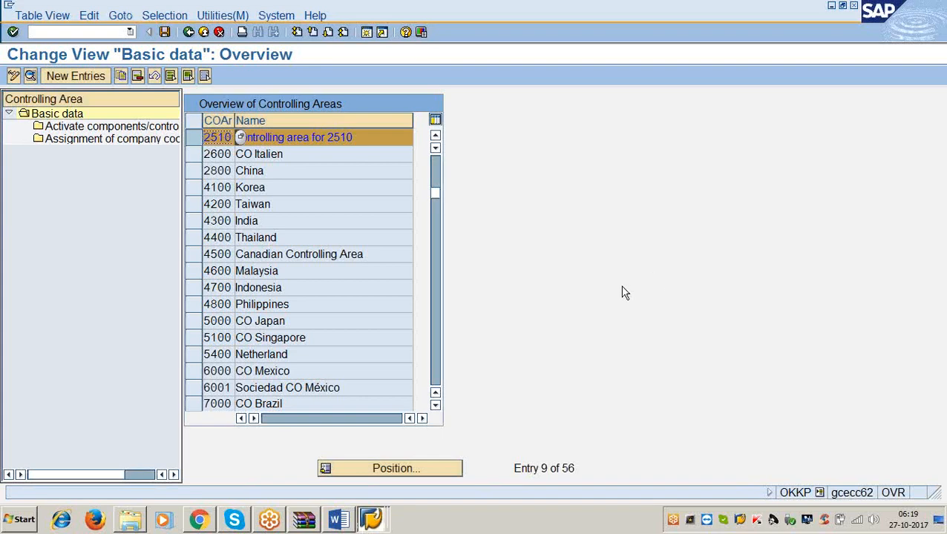
pyautogui.click(341, 514)
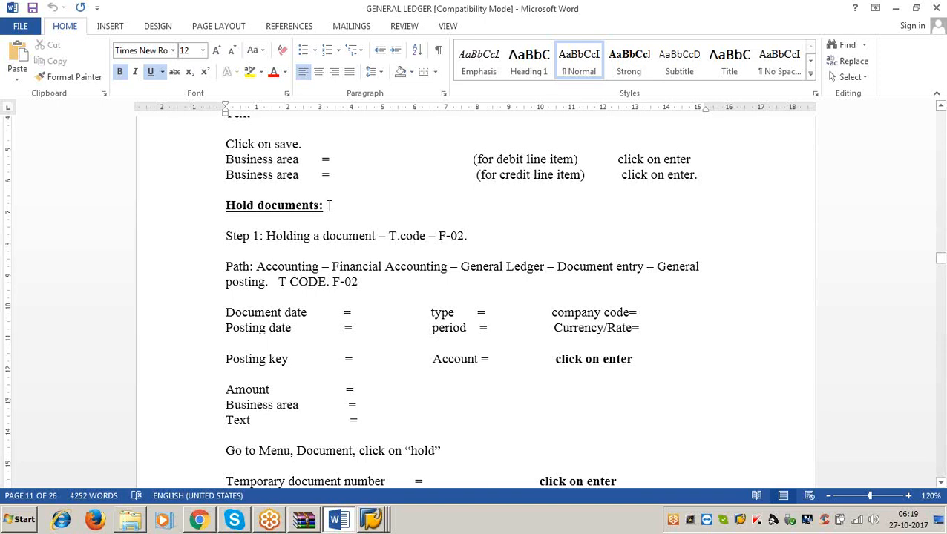
pyautogui.click(896, 13)
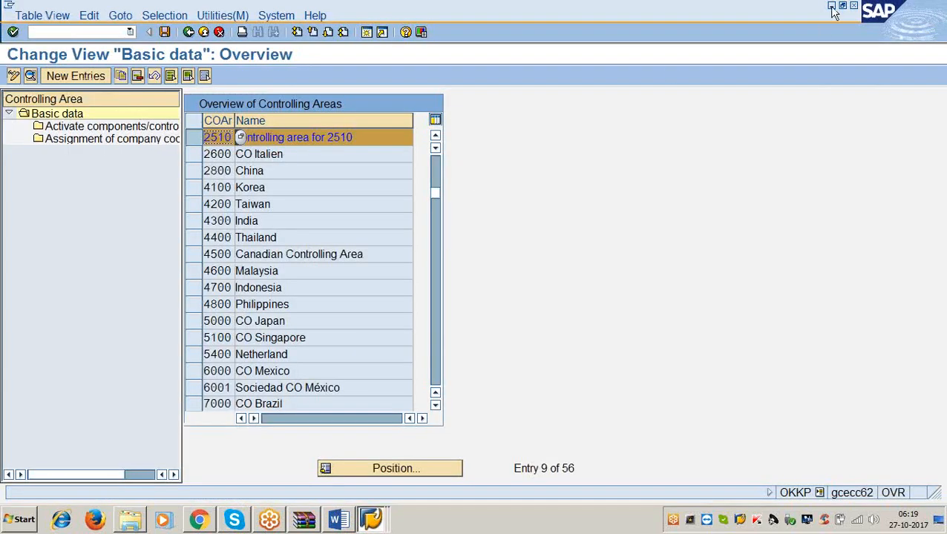
pyautogui.click(832, 6)
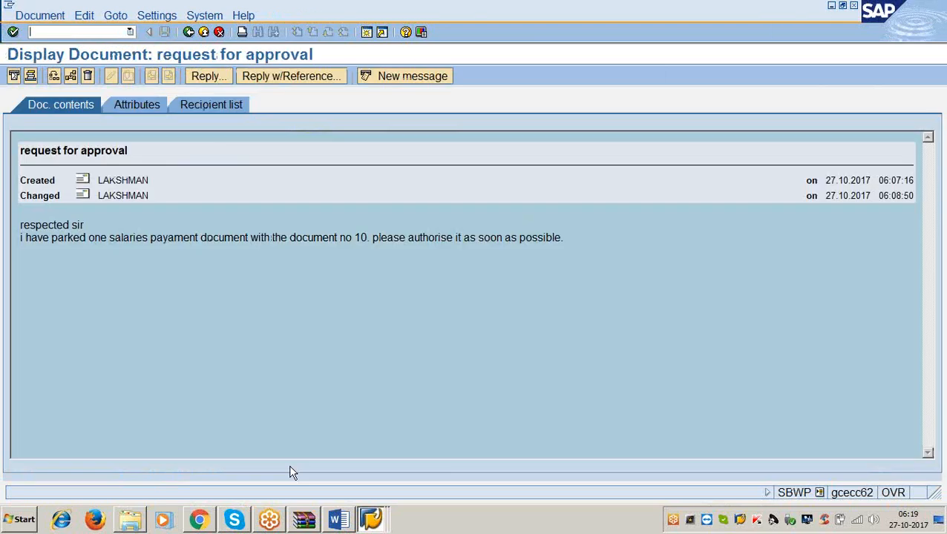
# Open the Microsoft Word - GENERAL LEDGER ACCOUNTING document from gl.rar in WinRAR, with editing enabled and 120% zoom.
pyautogui.click(300, 522)
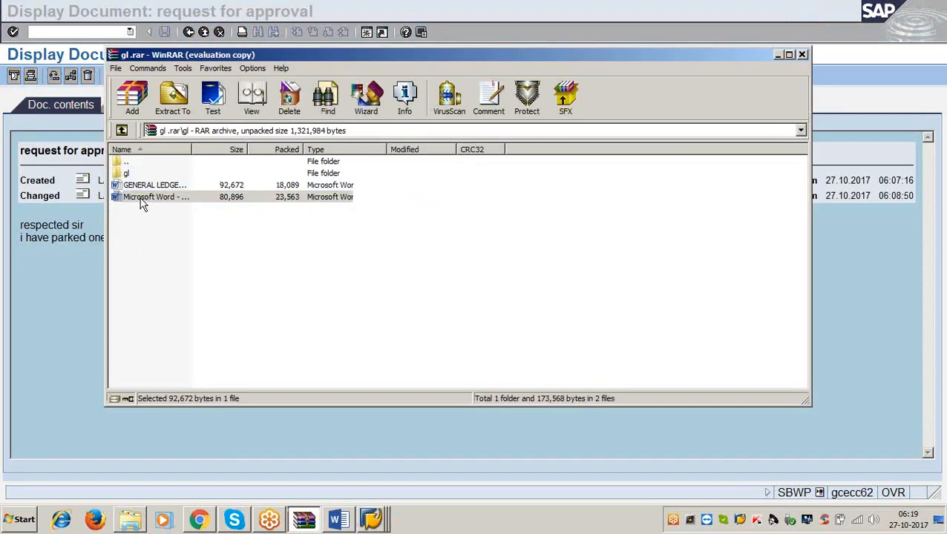
pyautogui.doubleClick(143, 197)
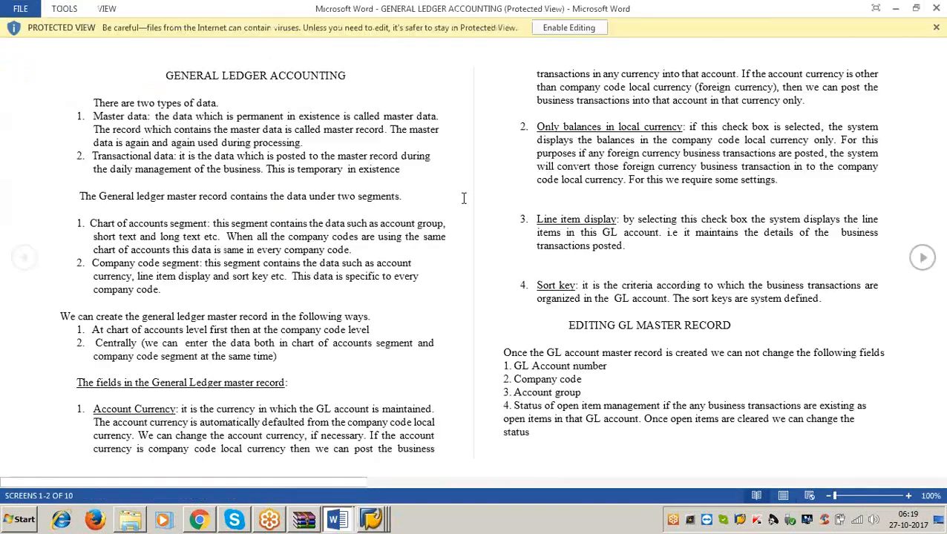
pyautogui.click(560, 25)
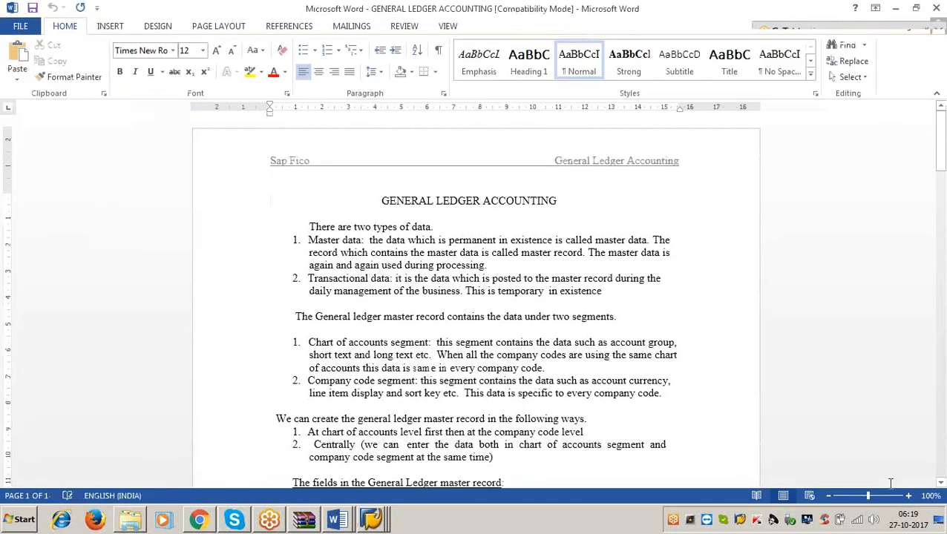
pyautogui.click(910, 496)
pyautogui.click(909, 497)
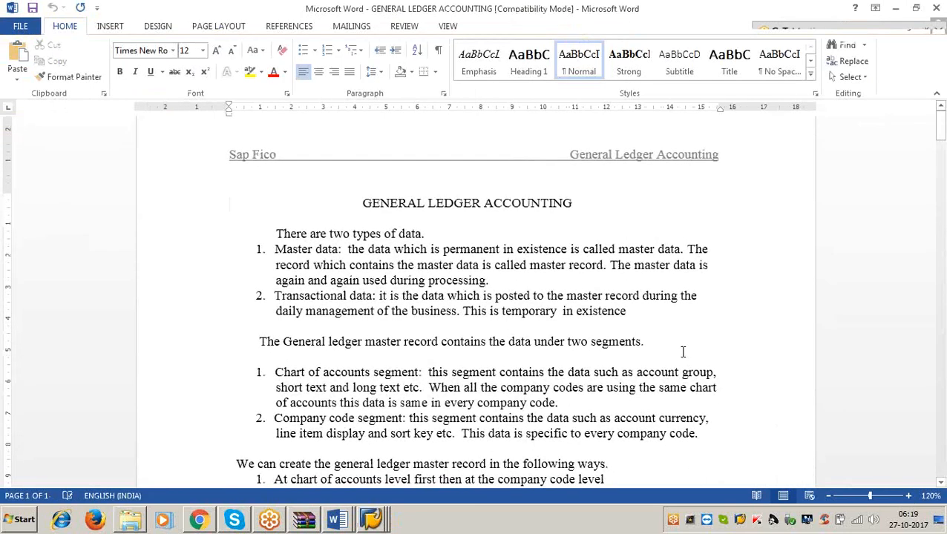
# Find the Holding Documents section in the General Ledger Accounting notes.
pyautogui.scroll(-5, 630, 341)
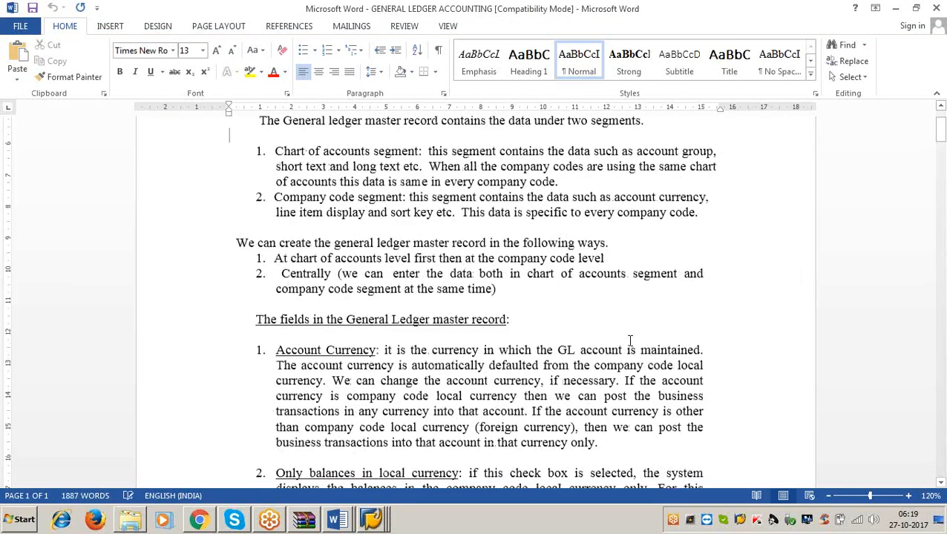
pyautogui.scroll(-10, 630, 340)
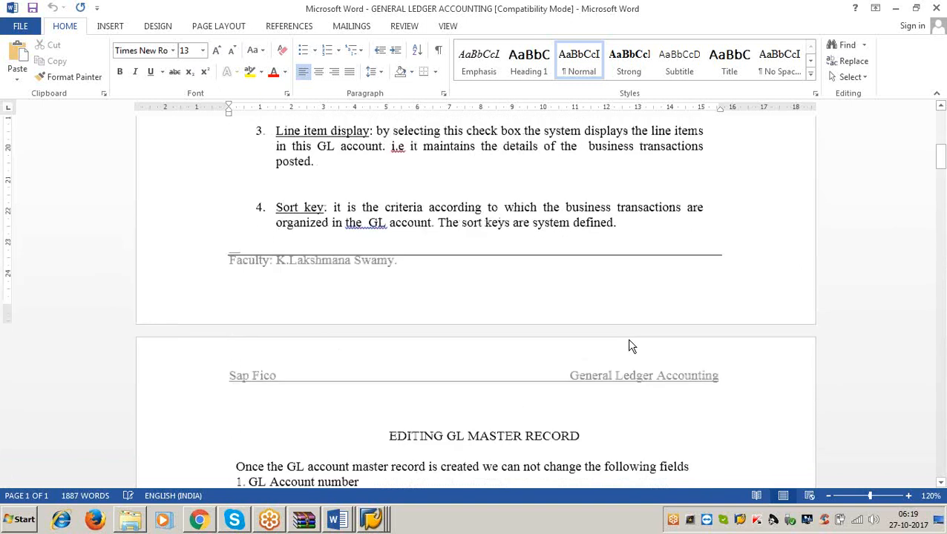
pyautogui.scroll(-15, 630, 347)
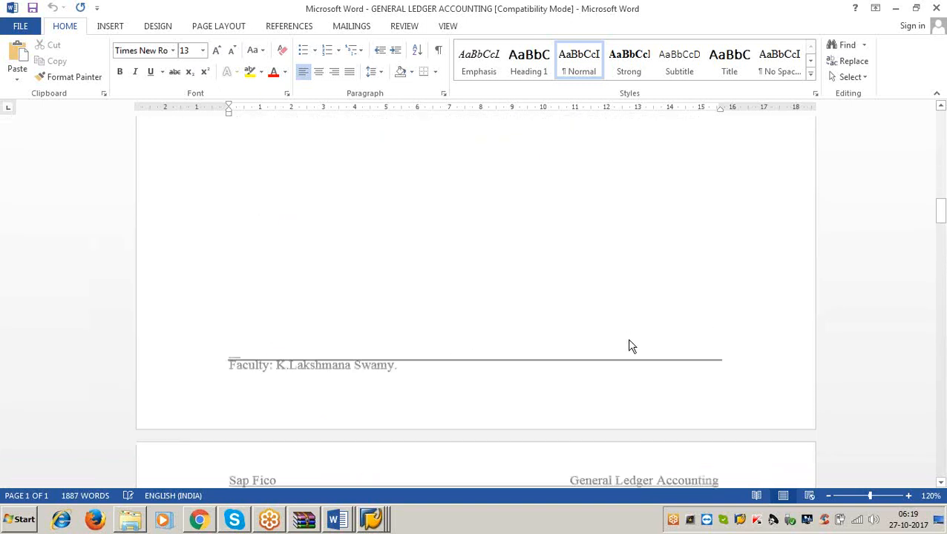
pyautogui.scroll(-6, 630, 343)
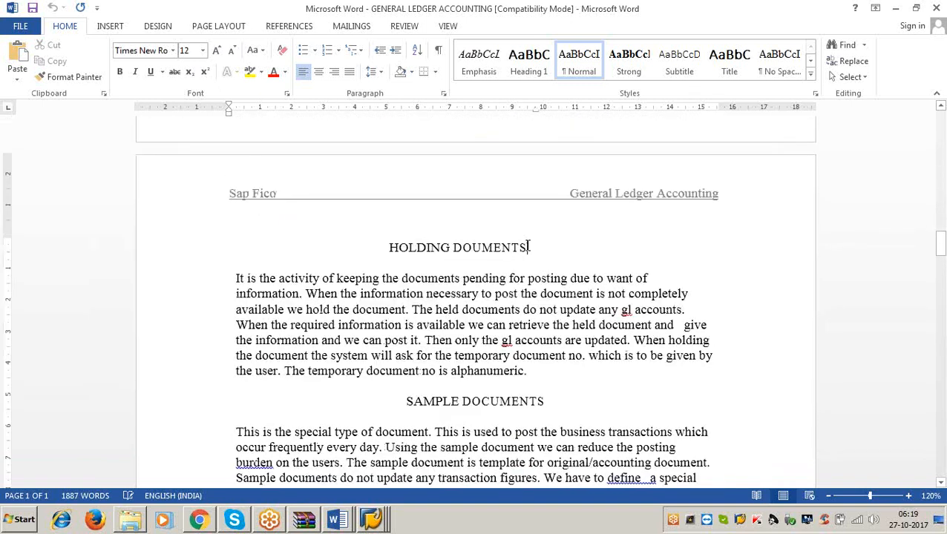
pyautogui.click(529, 247)
pyautogui.click(941, 259)
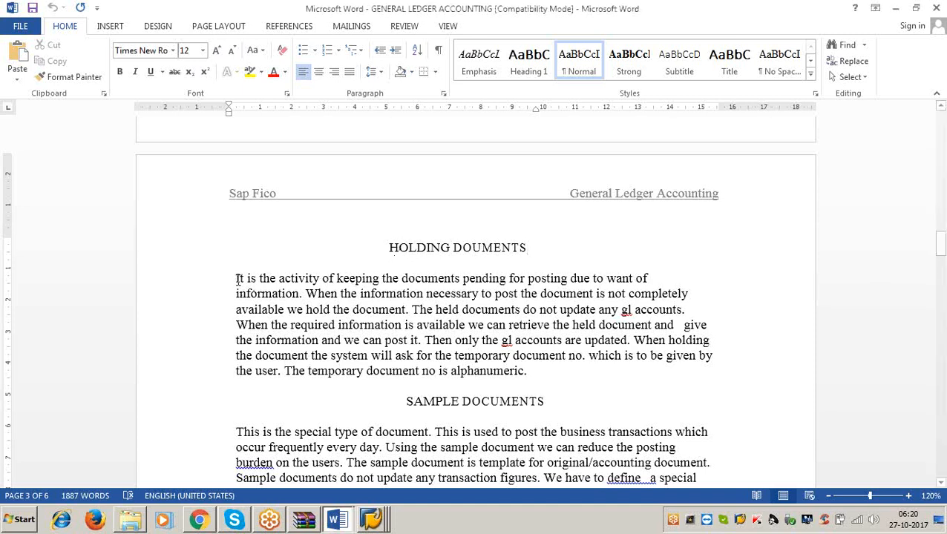
# Read through the Holding Documents explanation, highlighting its sentences one after another and finally the whole paragraph.
pyautogui.moveTo(233, 276); pyautogui.dragTo(631, 277)
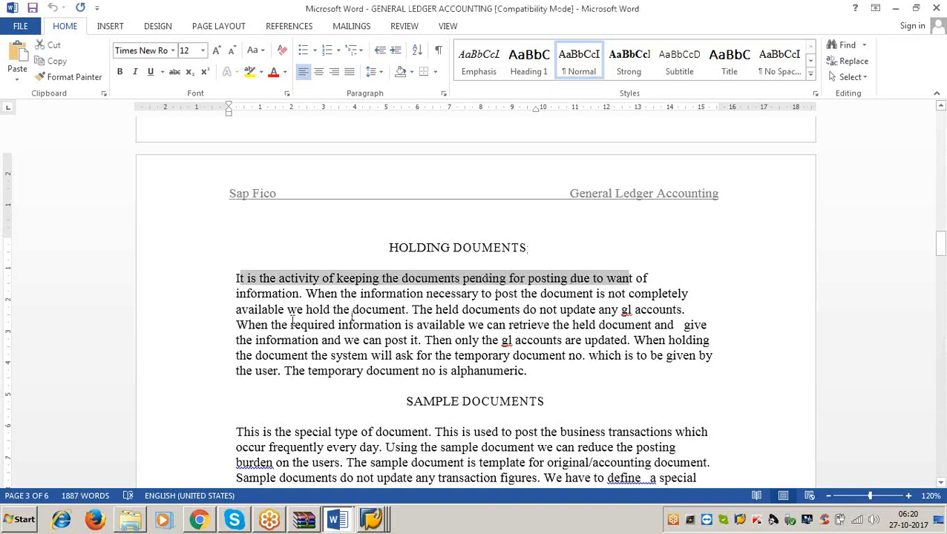
pyautogui.click(302, 295)
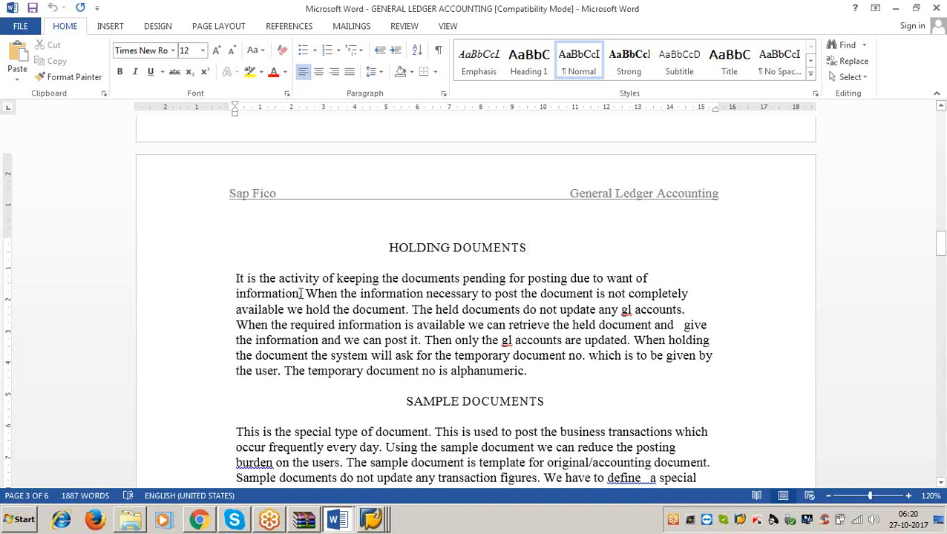
pyautogui.moveTo(313, 296); pyautogui.dragTo(698, 294)
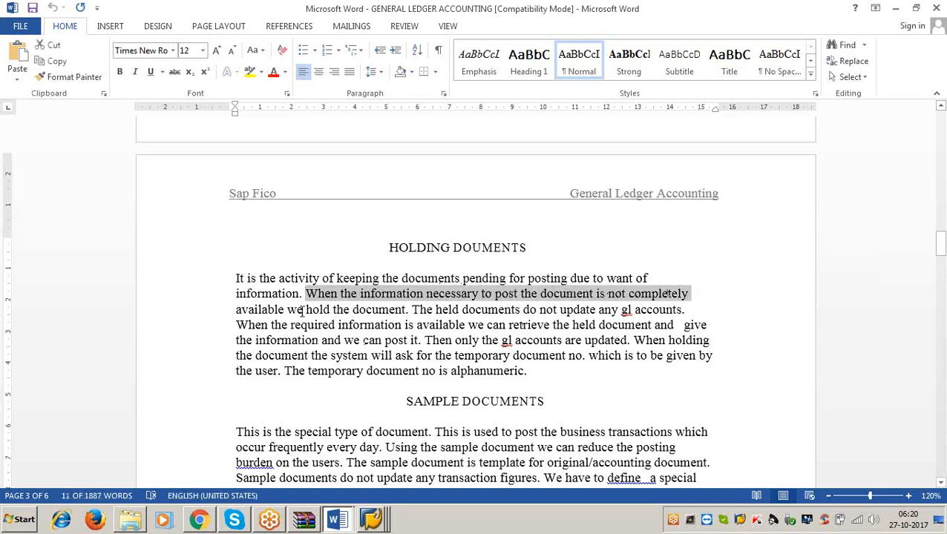
pyautogui.moveTo(300, 310); pyautogui.dragTo(695, 312)
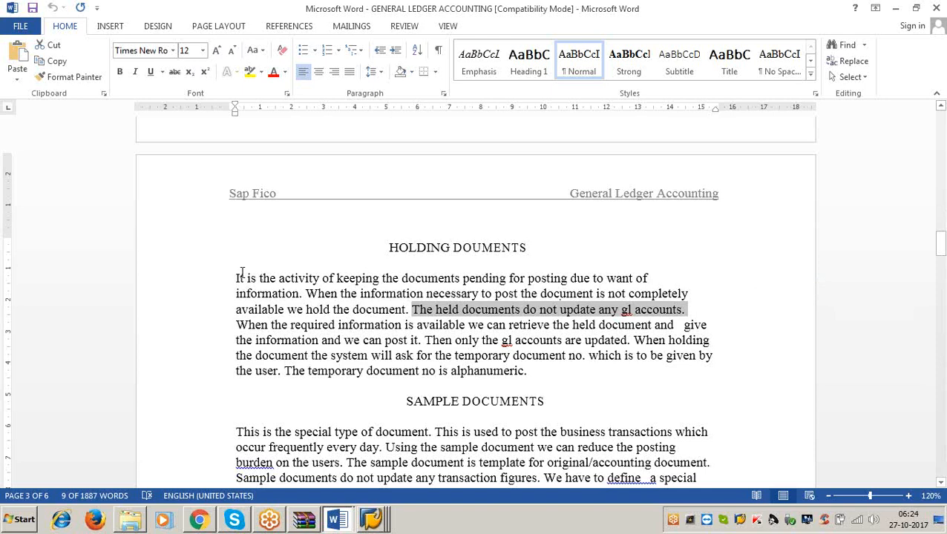
pyautogui.moveTo(238, 279); pyautogui.dragTo(596, 294)
pyautogui.moveTo(244, 334); pyautogui.dragTo(483, 380)
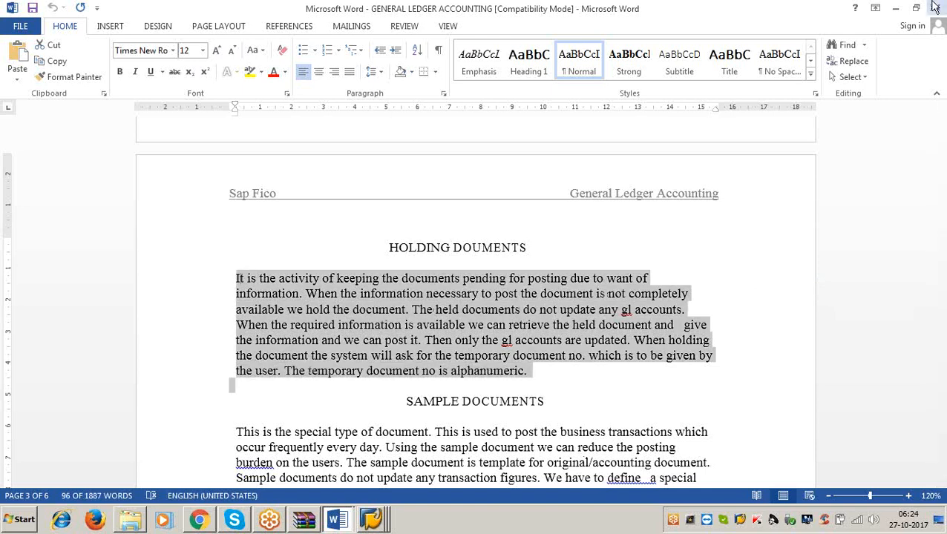
# Minimize both Word documents and the WinRAR window, and start transaction F-02 in SAP.
pyautogui.click(895, 9)
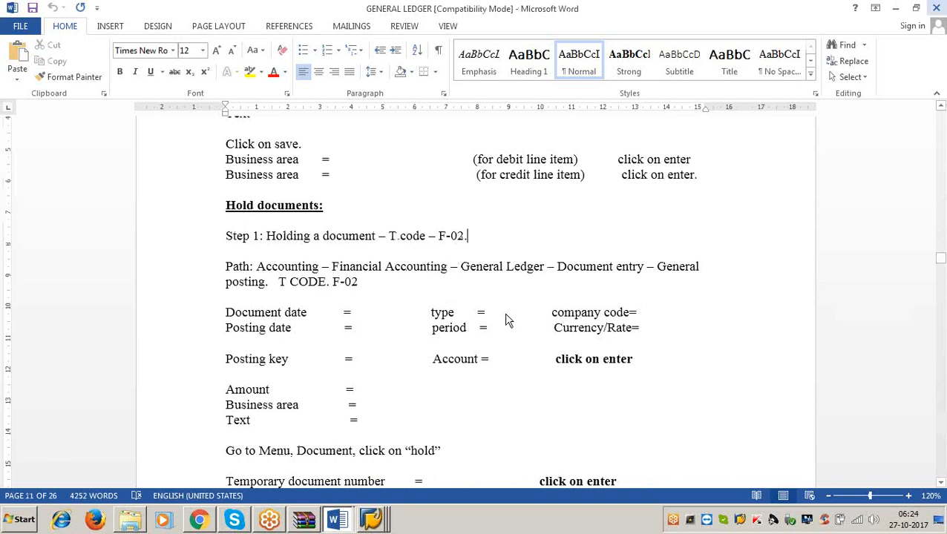
pyautogui.click(896, 9)
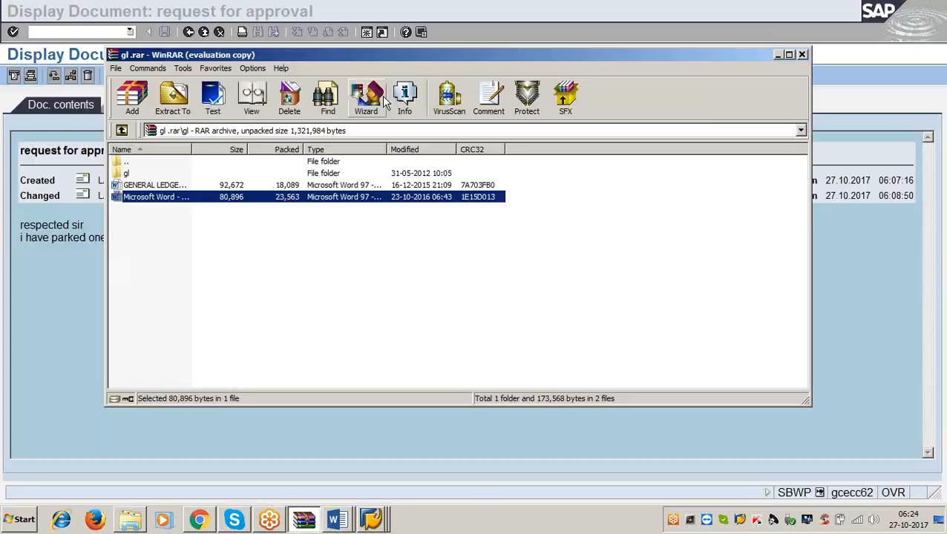
pyautogui.doubleClick(497, 55)
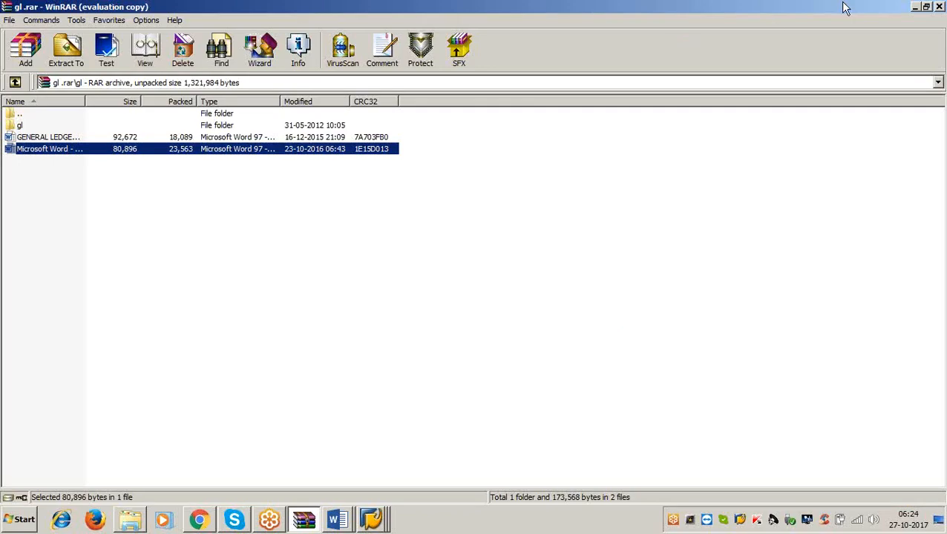
pyautogui.click(909, 4)
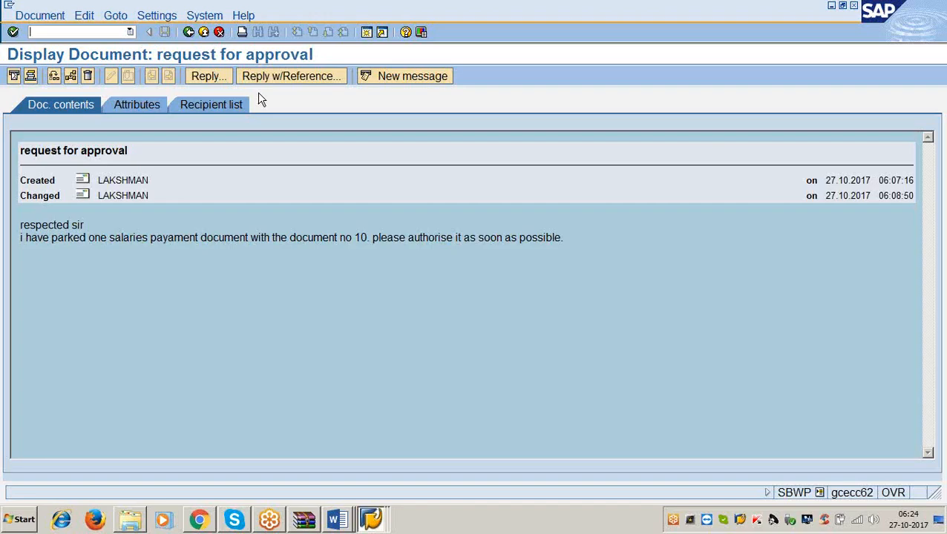
pyautogui.click(56, 33)
pyautogui.write('/nf-02')
pyautogui.press('Return')
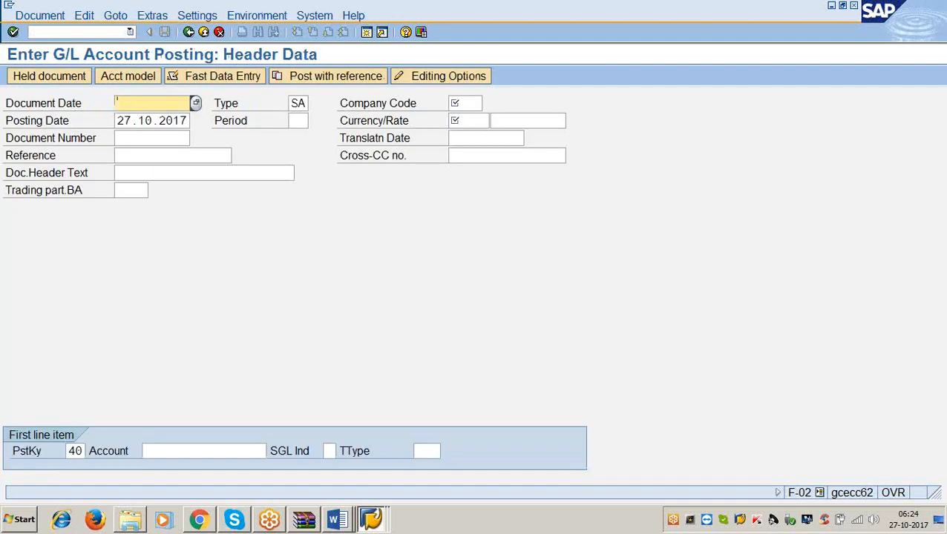
# Enter 27.10.2017 as the document date and 3366 as the company code in the posting header.
pyautogui.write('27.10.2017')
pyautogui.press('Tab')
pyautogui.press('Tab')
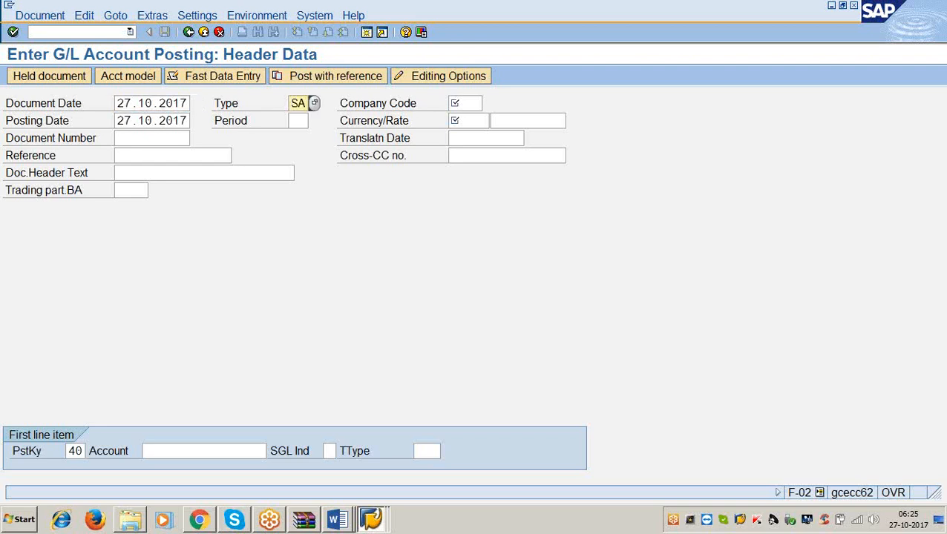
pyautogui.write('3366')
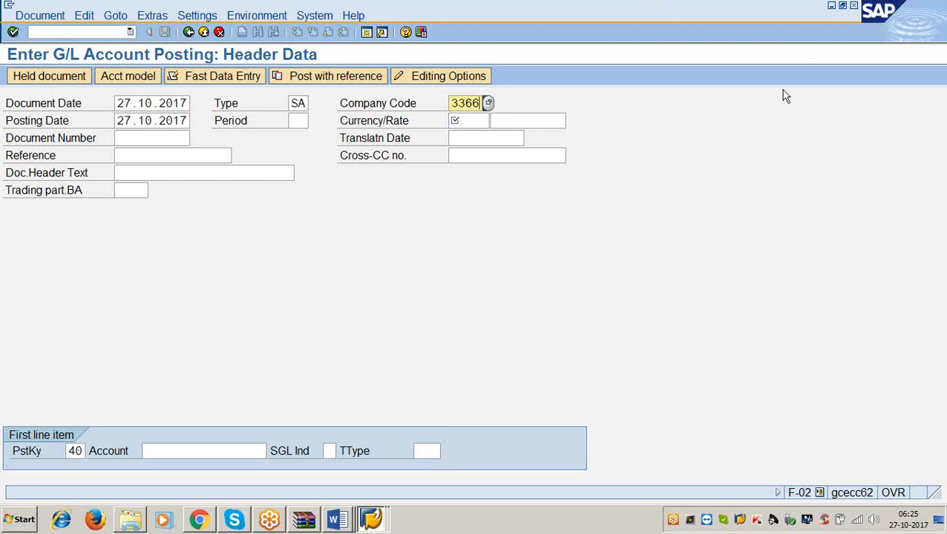
pyautogui.press('Return')
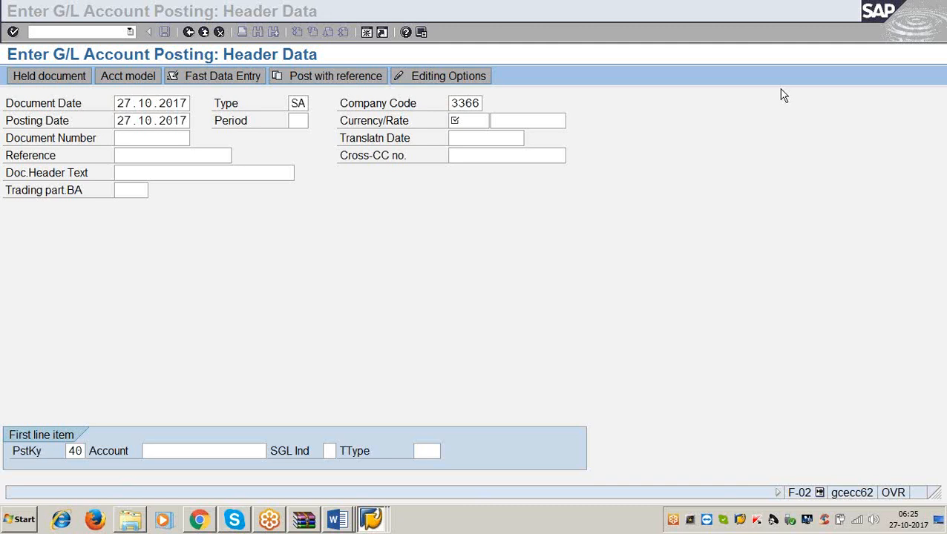
pyautogui.click(468, 282)
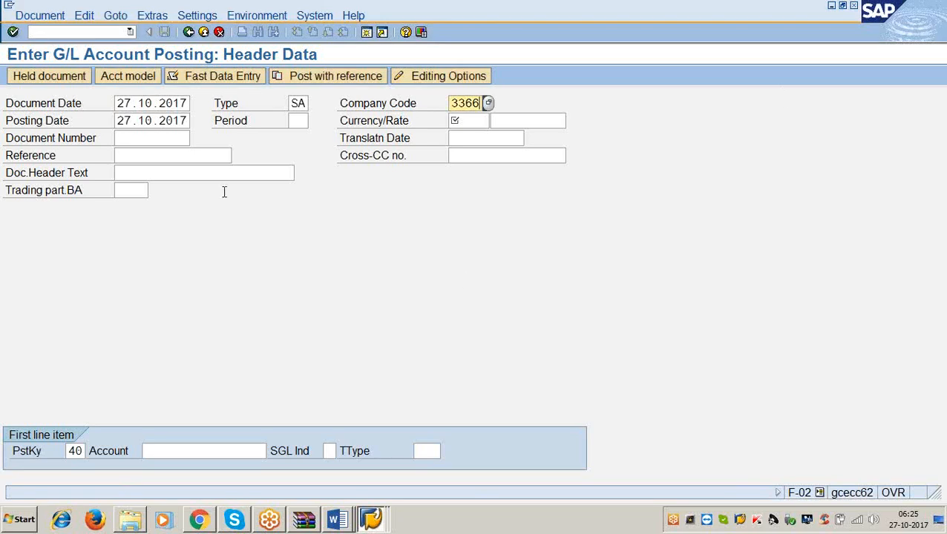
# Set the posting period to 10 and the document currency to USD.
pyautogui.click(190, 118)
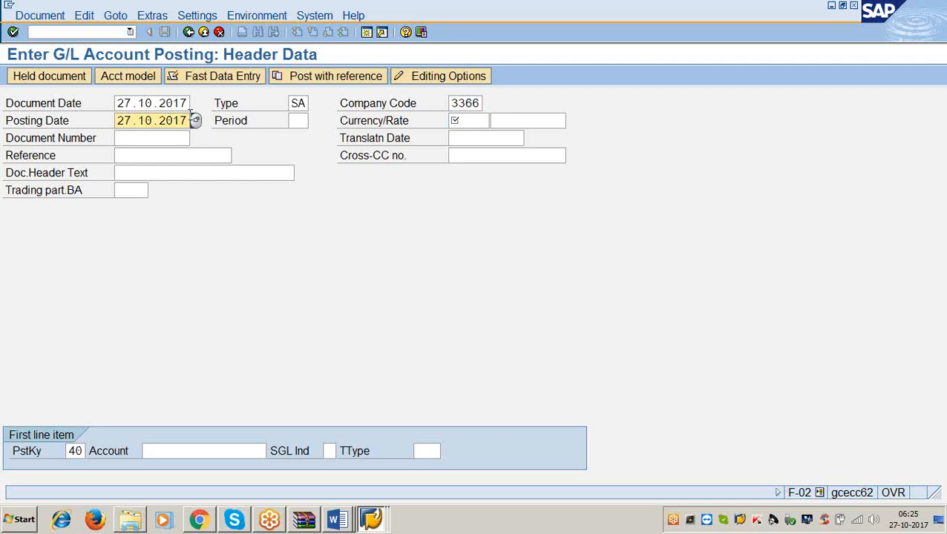
pyautogui.press('Tab')
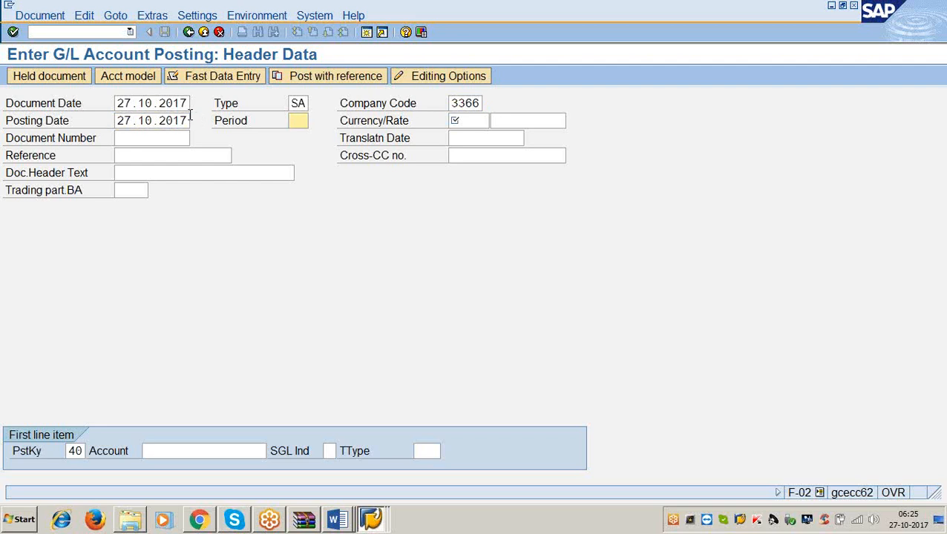
pyautogui.write('10')
pyautogui.press('Tab')
pyautogui.write('usd')
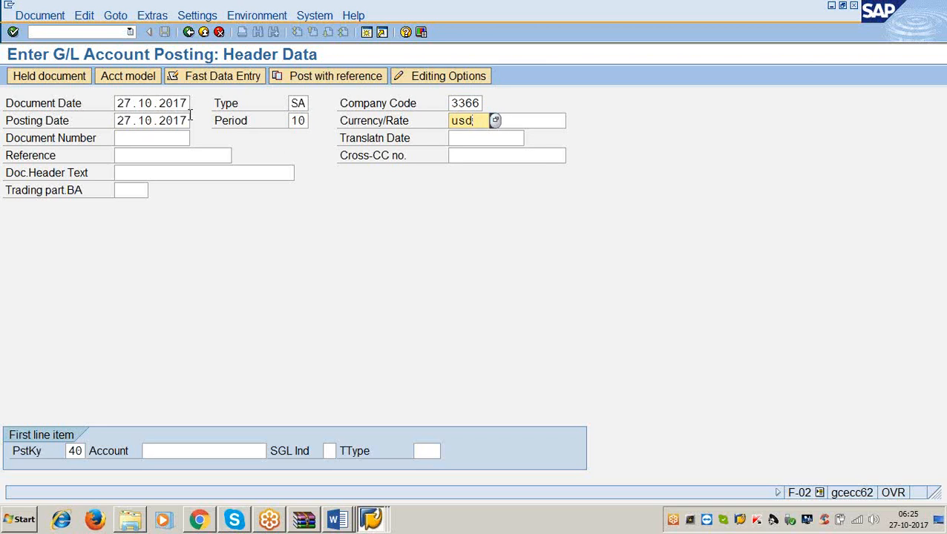
# Enter G/L account 400200 for the first line item and proceed to its item details.
pyautogui.press('Tab')
pyautogui.press('Tab')
pyautogui.press('Tab')
pyautogui.press('Tab')
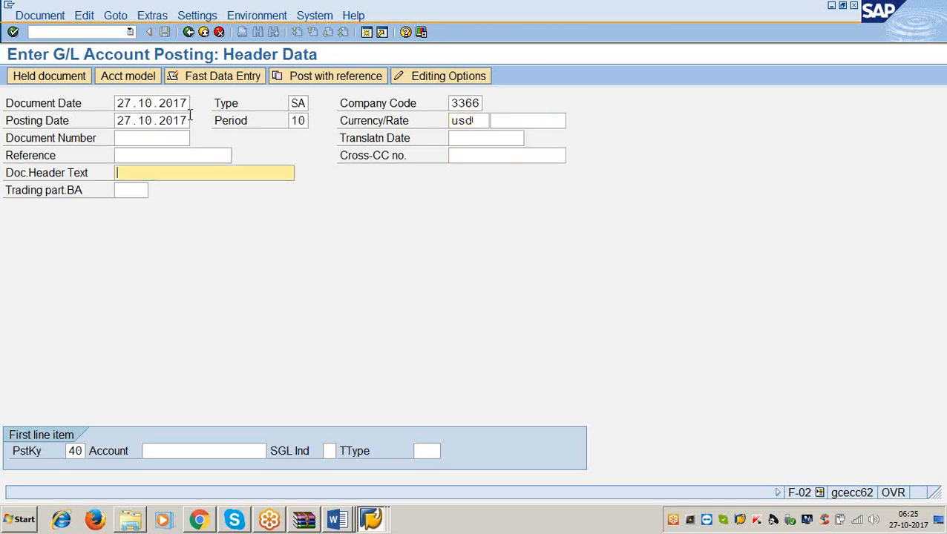
pyautogui.press('Tab')
pyautogui.press('Tab')
pyautogui.press('Tab')
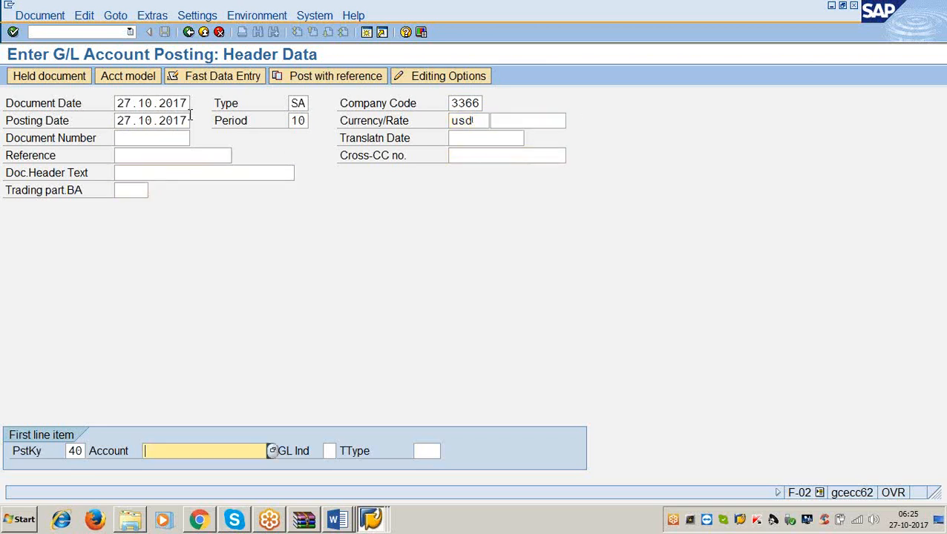
pyautogui.write('400200')
pyautogui.press('Return')
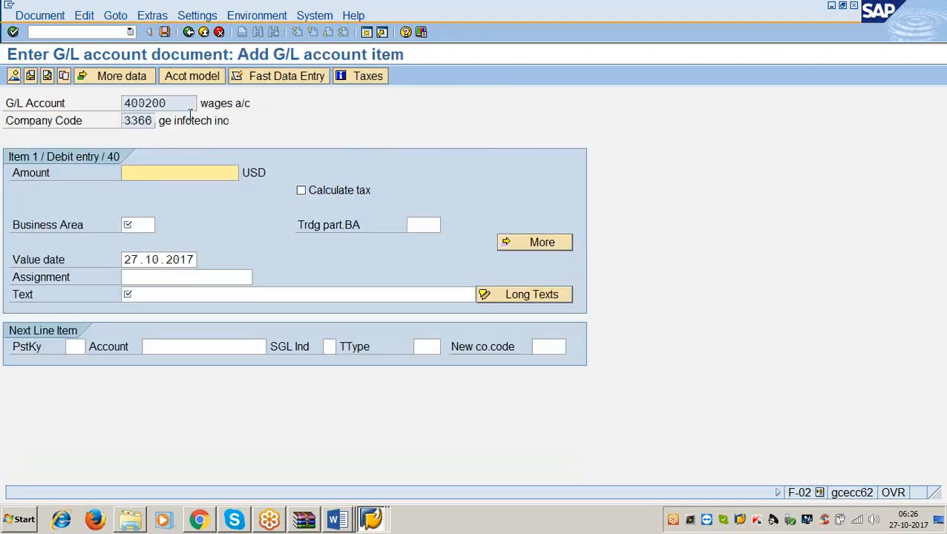
# Fill in the debit item with amount 10000, business area 3366 and the text "being wages paid".
pyautogui.write('1000')
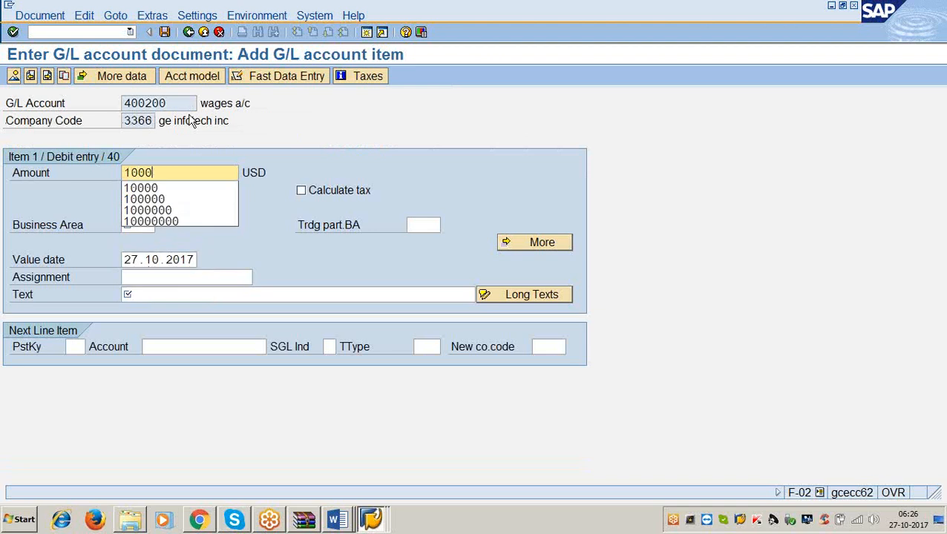
pyautogui.write('0')
pyautogui.press('Tab')
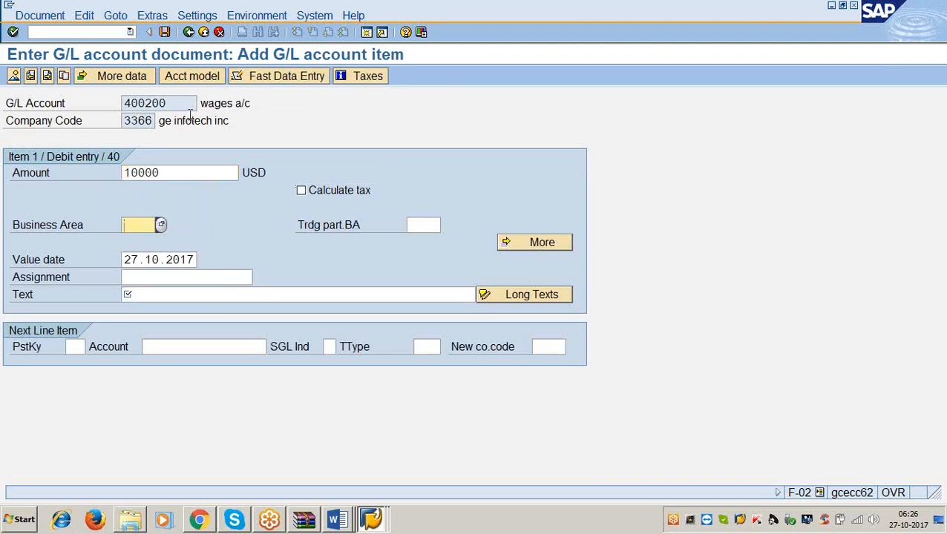
pyautogui.write('3366')
pyautogui.press('Tab')
pyautogui.press('Tab')
pyautogui.press('Tab')
pyautogui.press('Tab')
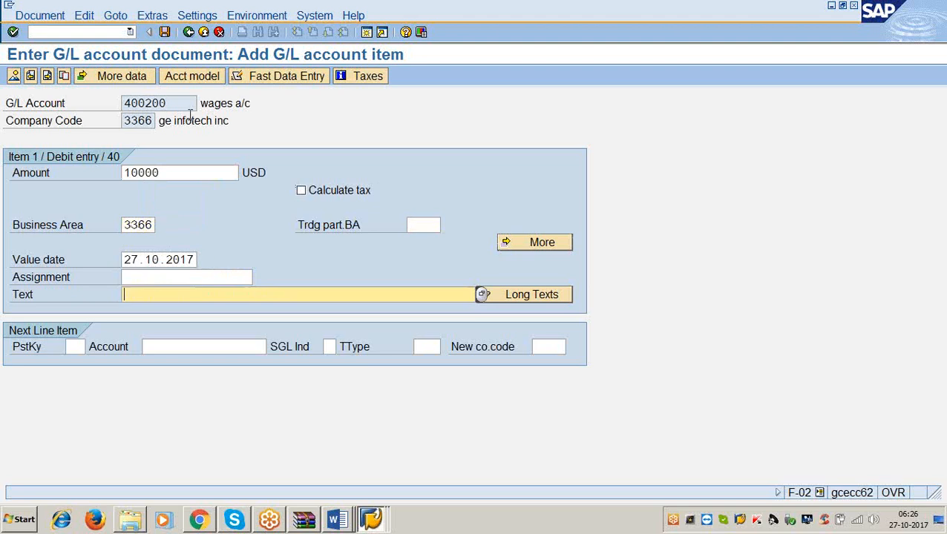
pyautogui.write('being wa')
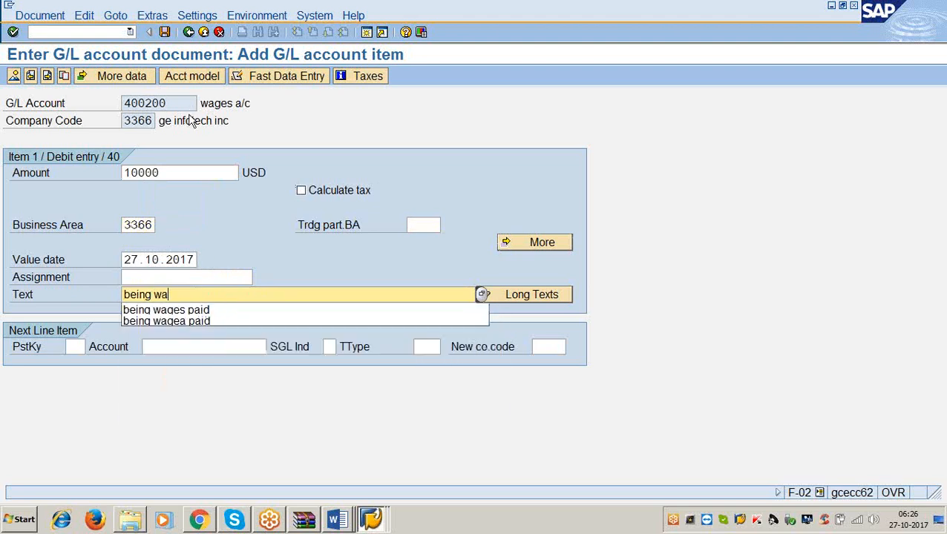
pyautogui.write('ges paid')
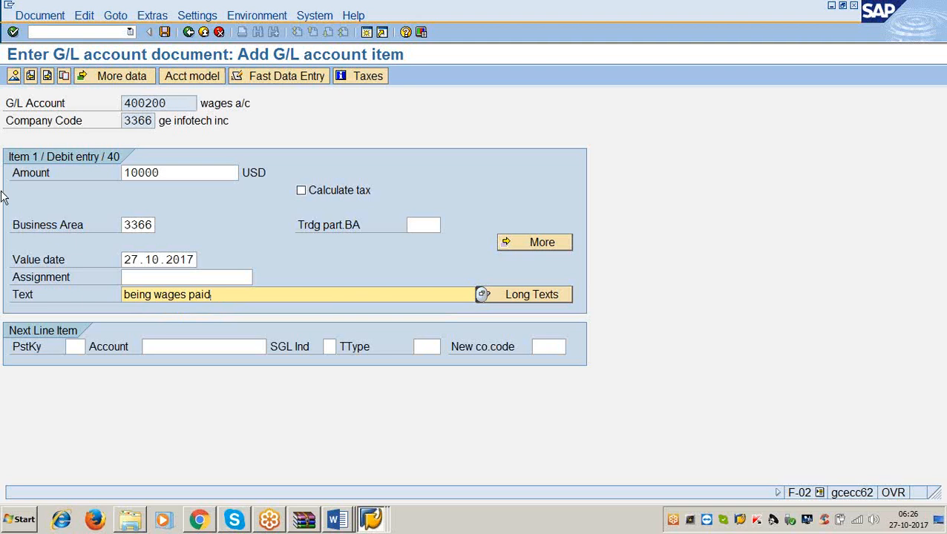
pyautogui.click(171, 173)
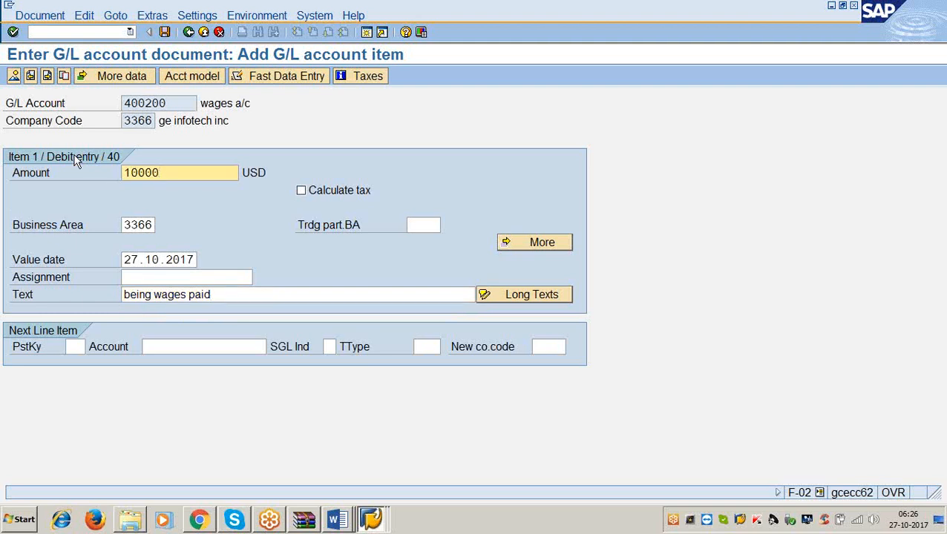
# Hold the incomplete document under the temporary document number abc1.
pyautogui.click(73, 346)
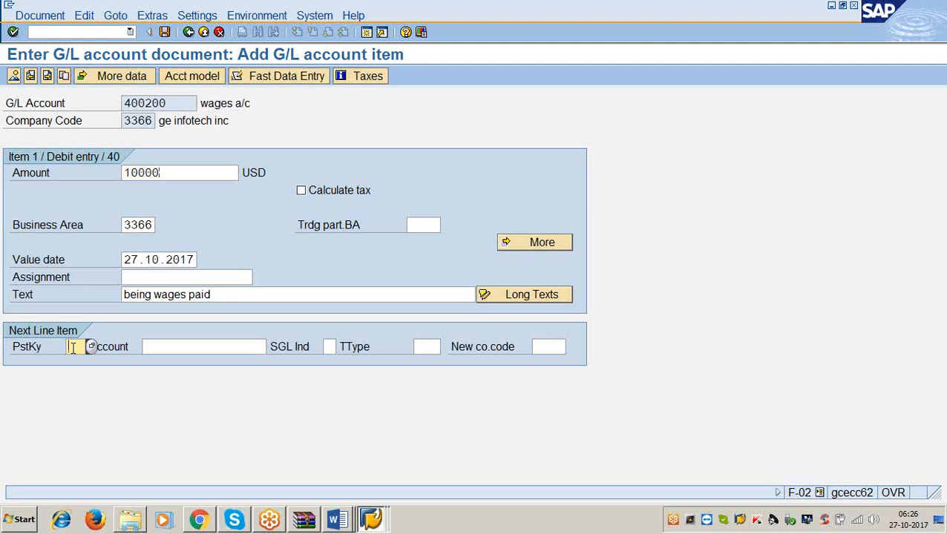
pyautogui.click(40, 16)
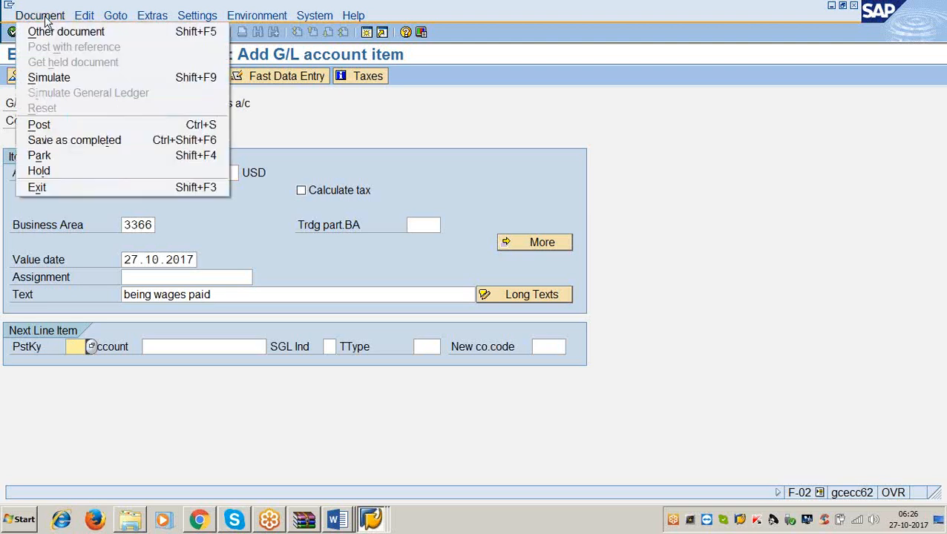
pyautogui.click(43, 172)
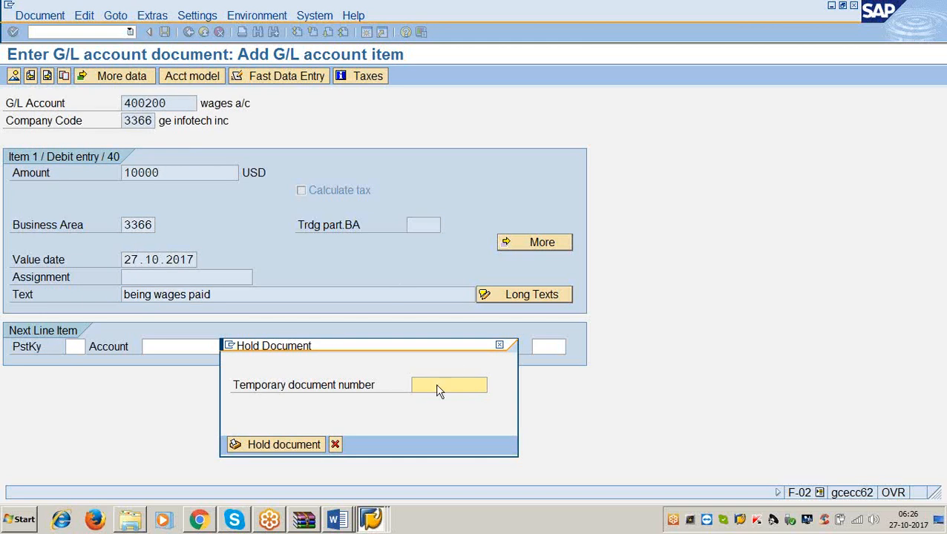
pyautogui.moveTo(420, 347); pyautogui.dragTo(459, 225)
pyautogui.click(461, 267)
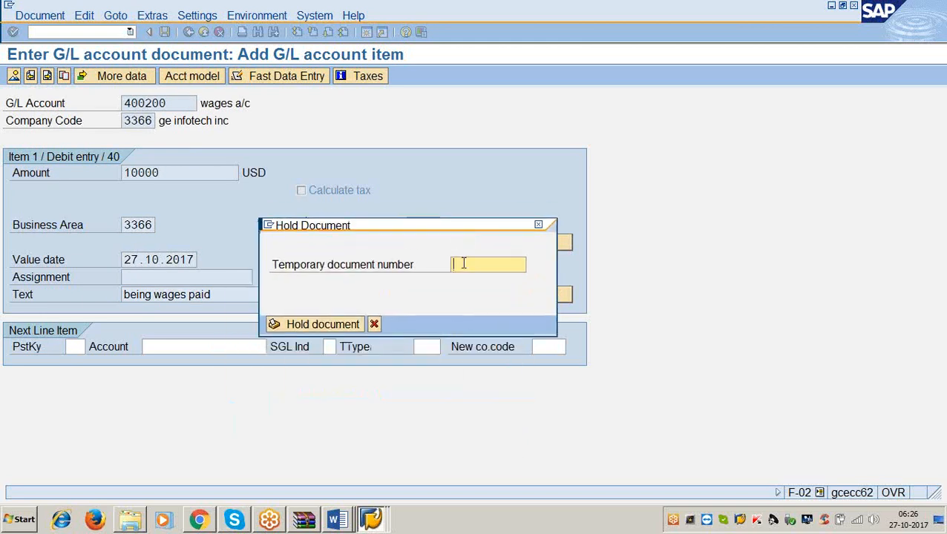
pyautogui.write('abc1')
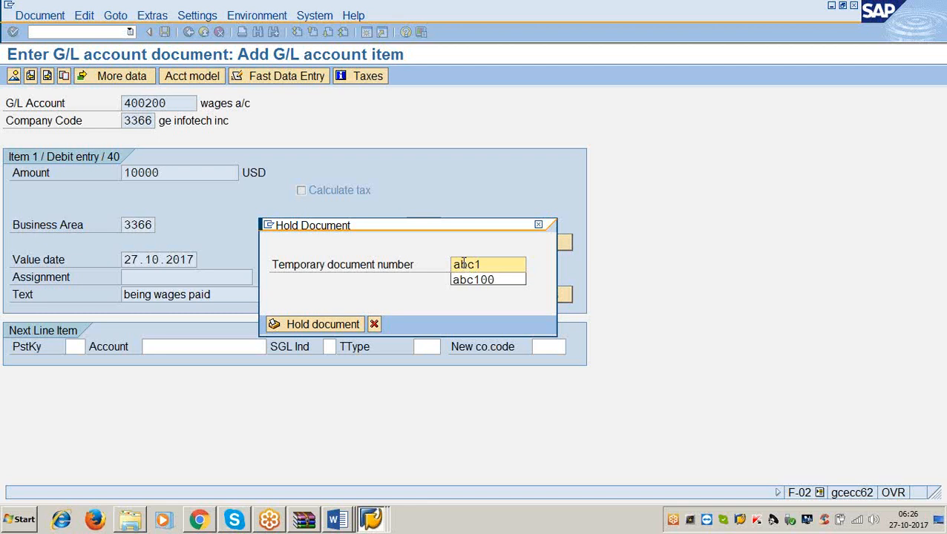
pyautogui.click(319, 325)
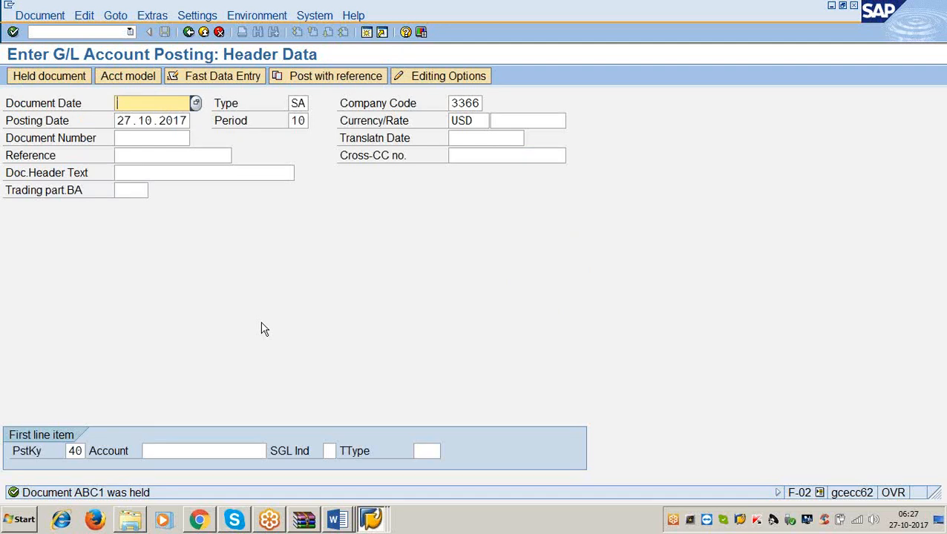
# Check the Step 2 instructions for posting a held document in the GENERAL LEDGER Word notes, highlighting the heading, and return to SAP.
pyautogui.click(333, 522)
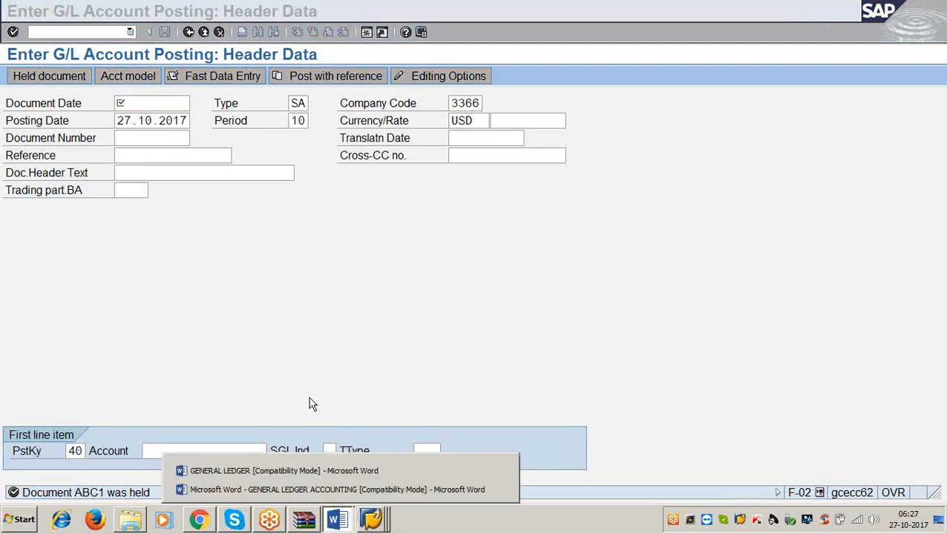
pyautogui.click(313, 472)
pyautogui.scroll(-5, 273, 336)
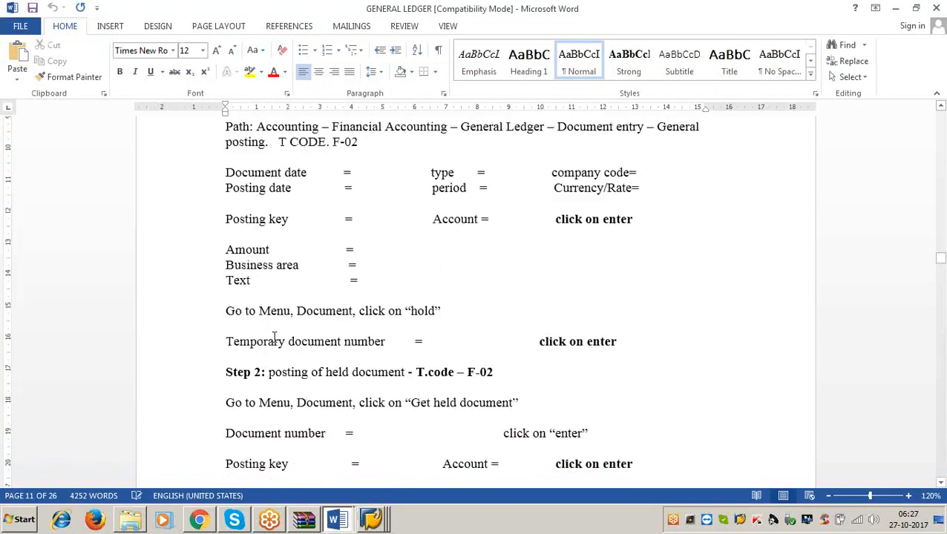
pyautogui.click(264, 314)
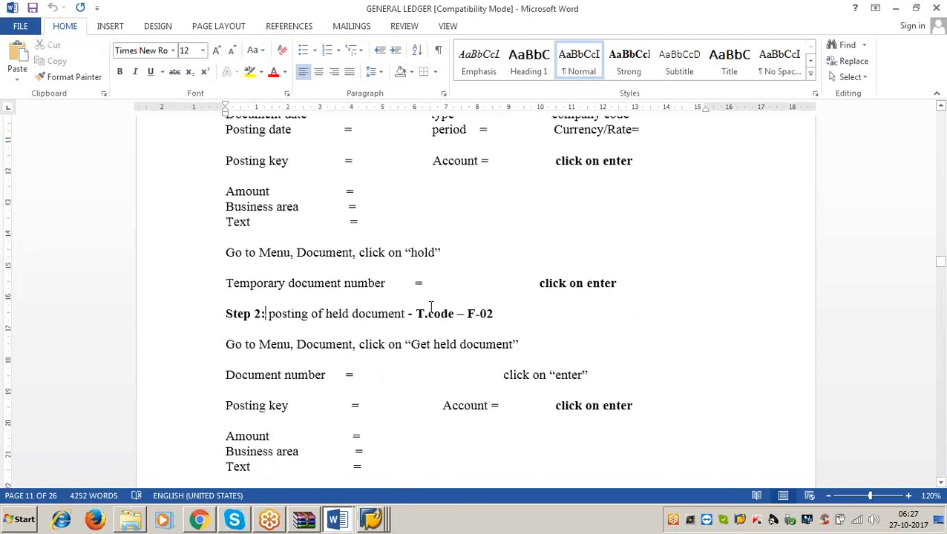
pyautogui.keyDown('shift'); pyautogui.click(526, 312); pyautogui.keyUp('shift')
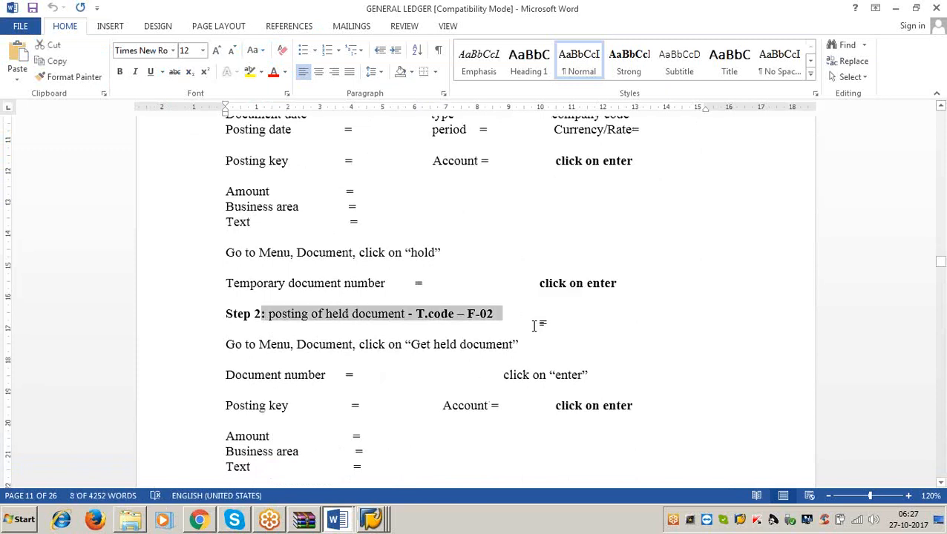
pyautogui.click(534, 325)
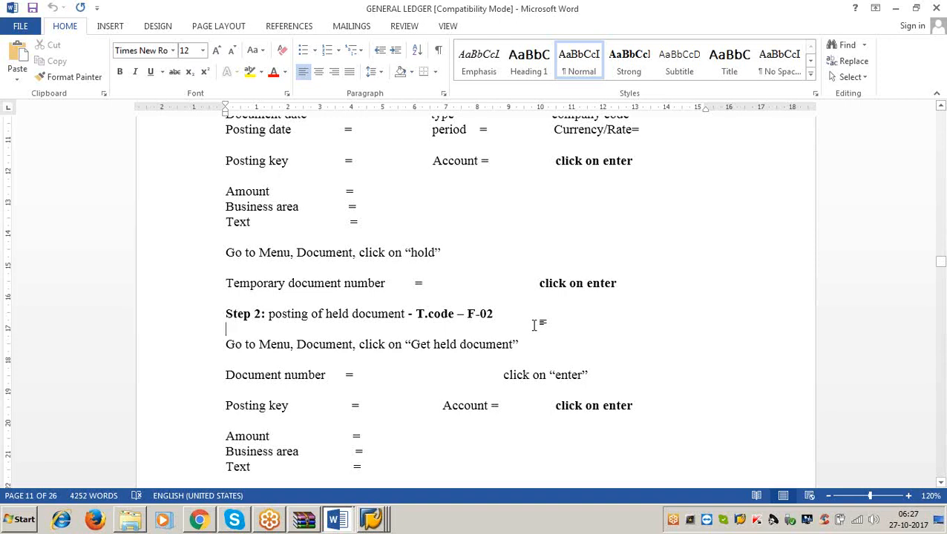
pyautogui.click(897, 14)
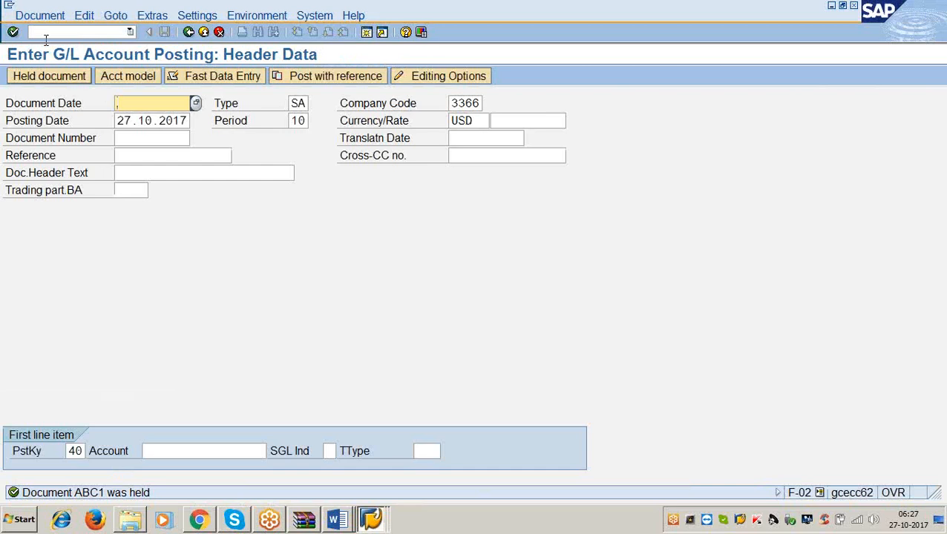
# Open the retrieval of held documents, check the Step 2 instructions in the GENERAL LEDGER Word notes, and return to SAP.
pyautogui.click(38, 17)
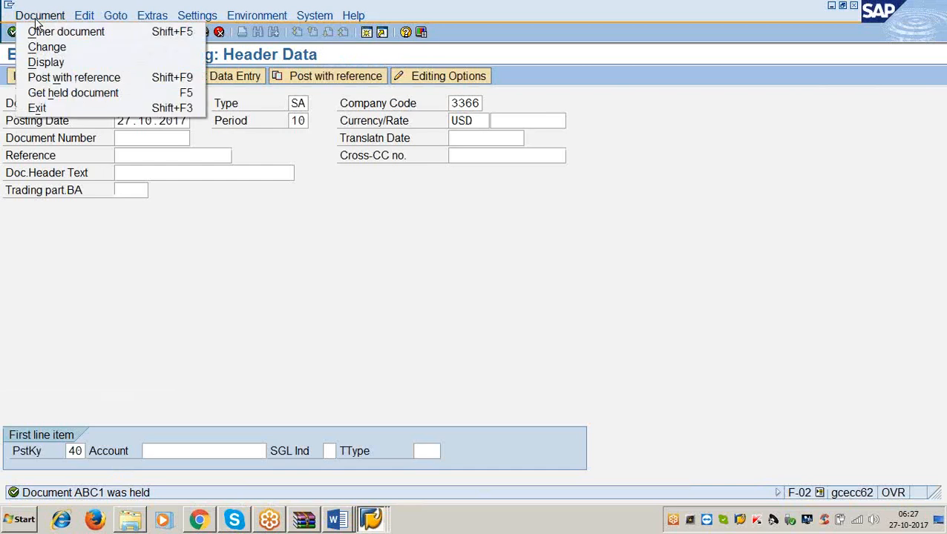
pyautogui.click(64, 95)
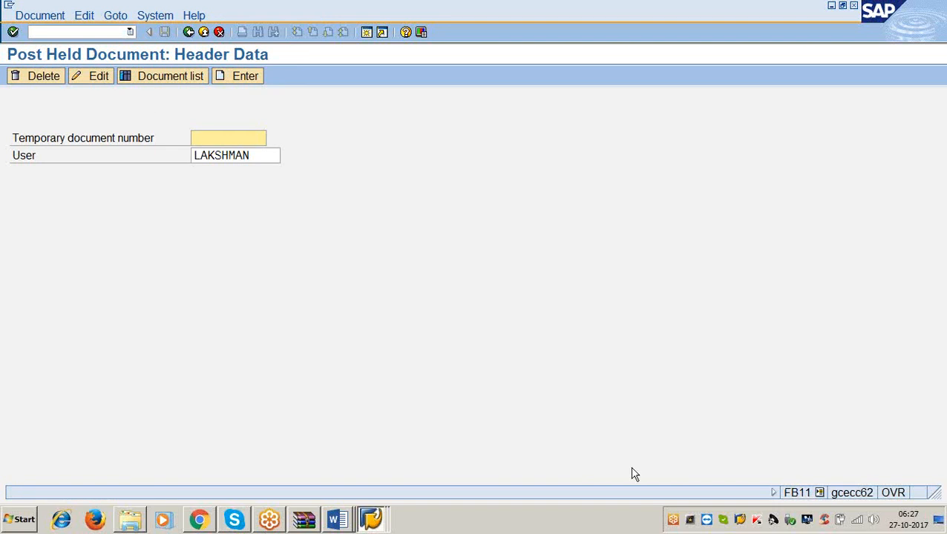
pyautogui.click(371, 519)
pyautogui.click(336, 520)
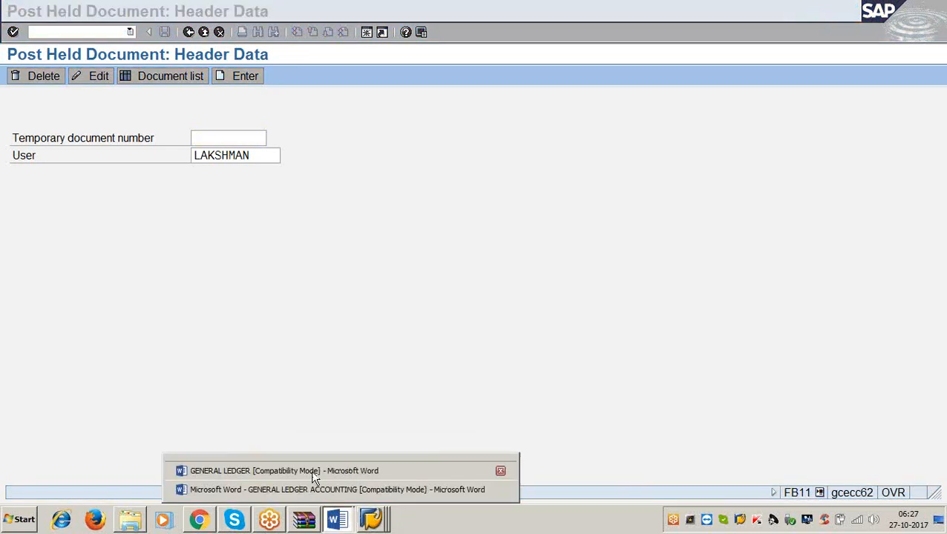
pyautogui.click(311, 470)
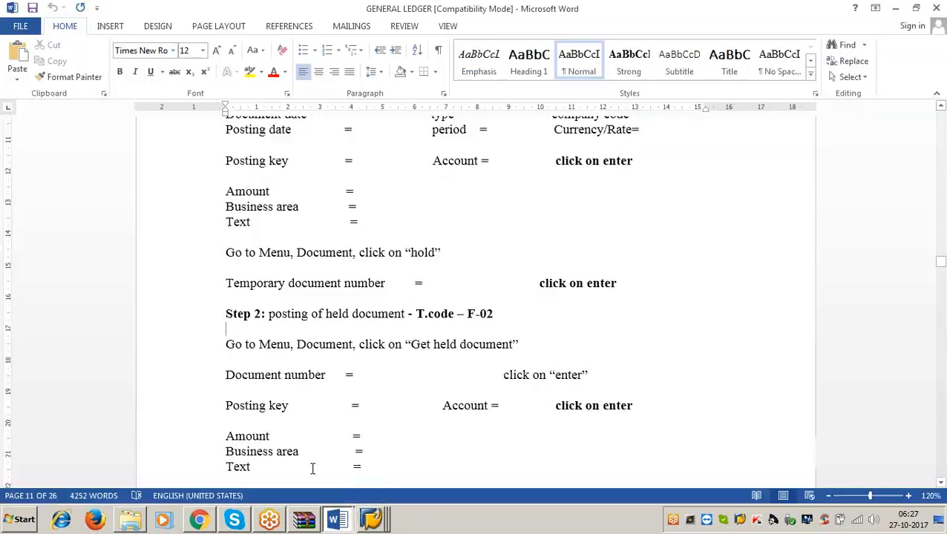
pyautogui.click(511, 314)
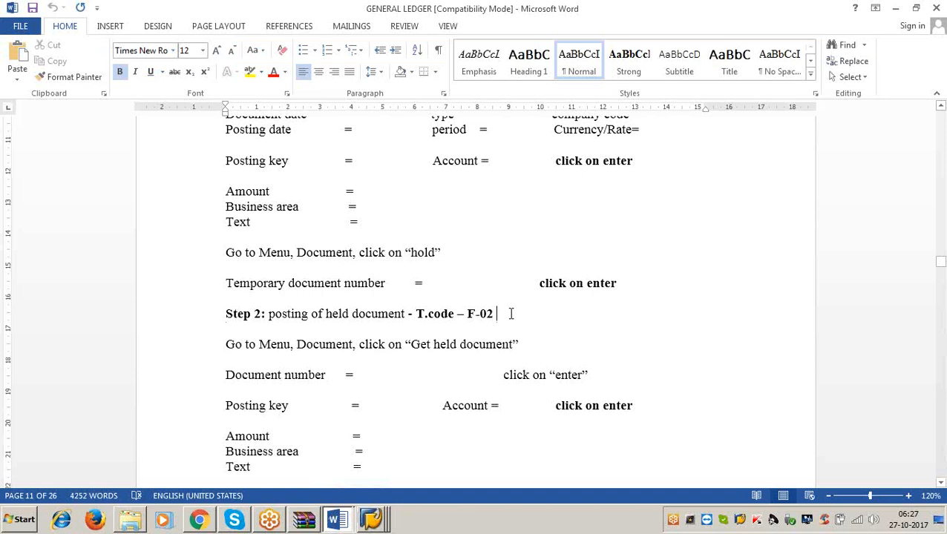
pyautogui.click(895, 9)
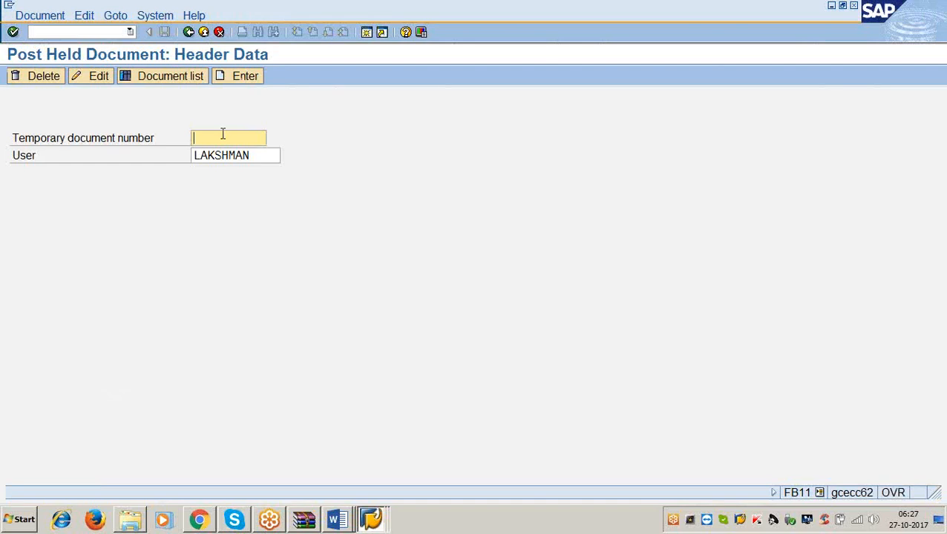
# Retrieve the held document with temporary number abc1 and highlight its wages line item in the overview.
pyautogui.write('abc1')
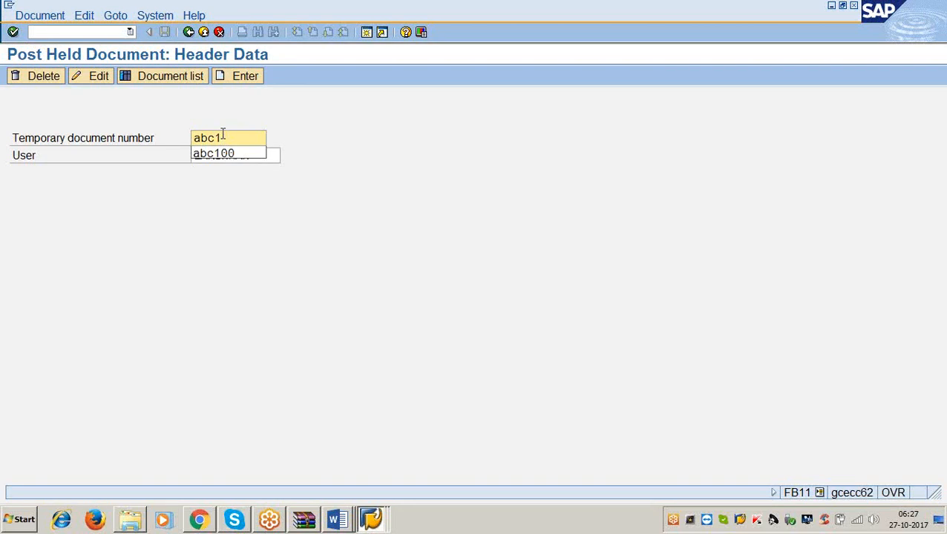
pyautogui.click(385, 209)
pyautogui.press('Return')
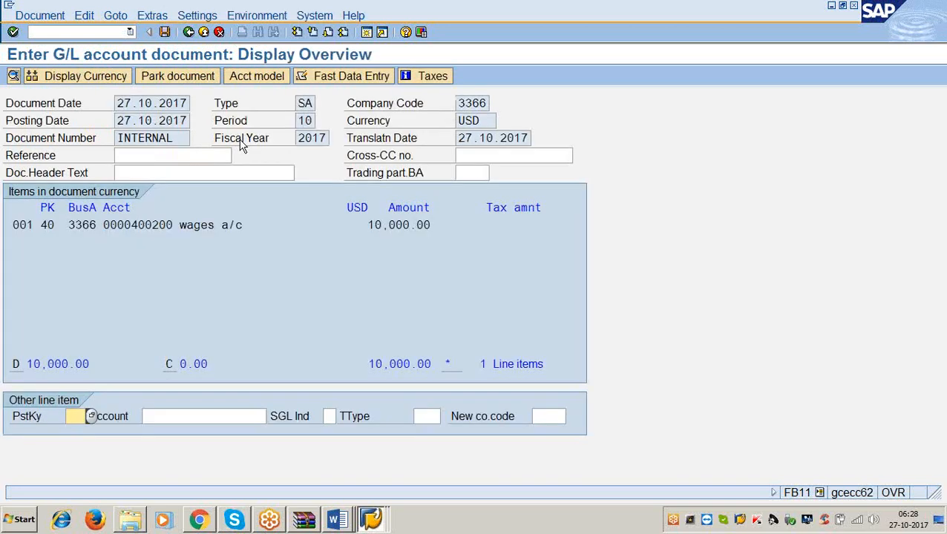
pyautogui.moveTo(172, 225); pyautogui.dragTo(444, 207)
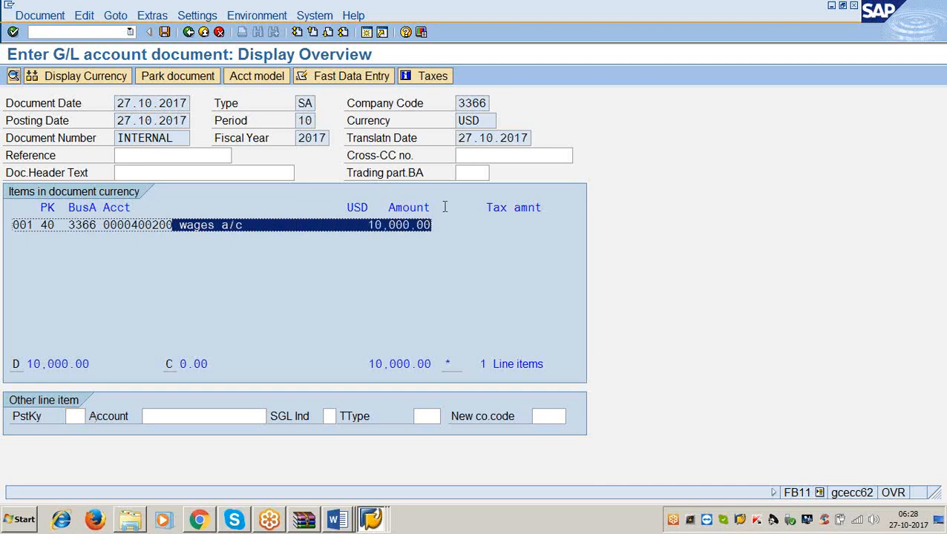
# Add a second line item with posting key 50 and G/L account 200100, and proceed to its details.
pyautogui.click(79, 416)
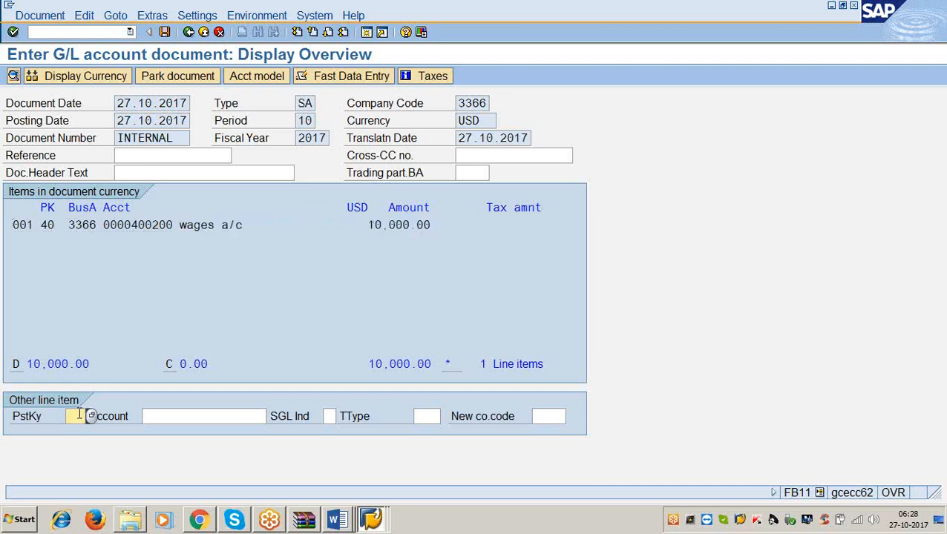
pyautogui.write('50')
pyautogui.press('Tab')
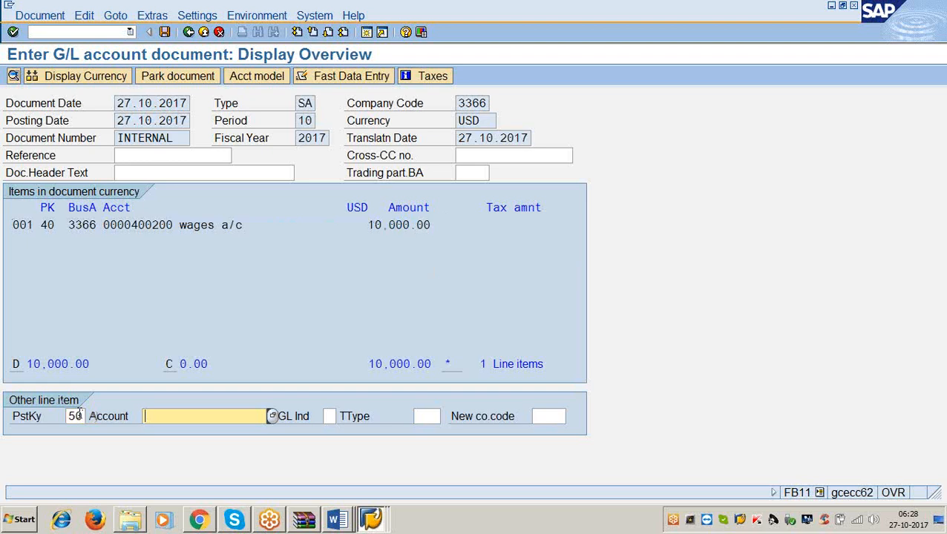
pyautogui.write('200100')
pyautogui.press('Return')
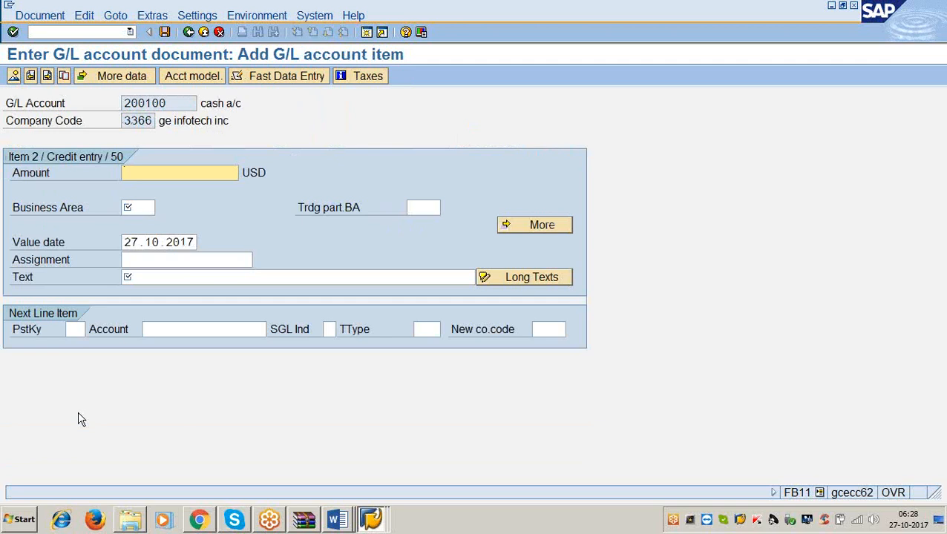
# Fill in the credit item with amount 10000, business area 3366 and the text "being wages paid", and post the document.
pyautogui.write('10000')
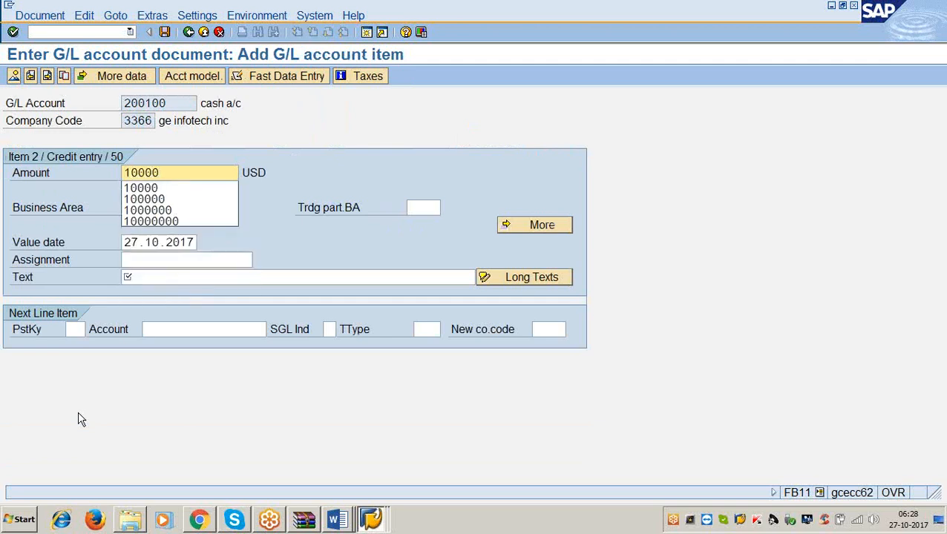
pyautogui.press('Tab')
pyautogui.press('Tab')
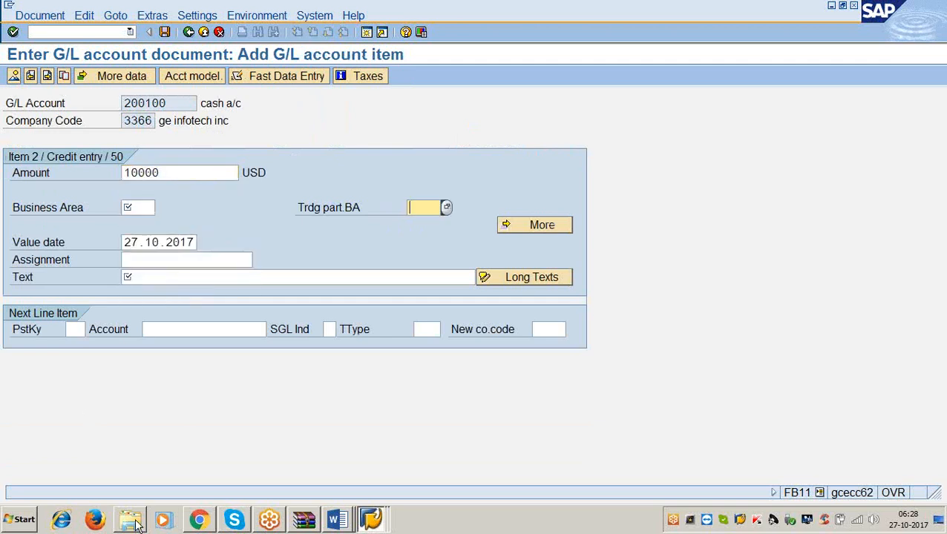
pyautogui.click(145, 207)
pyautogui.write('3366')
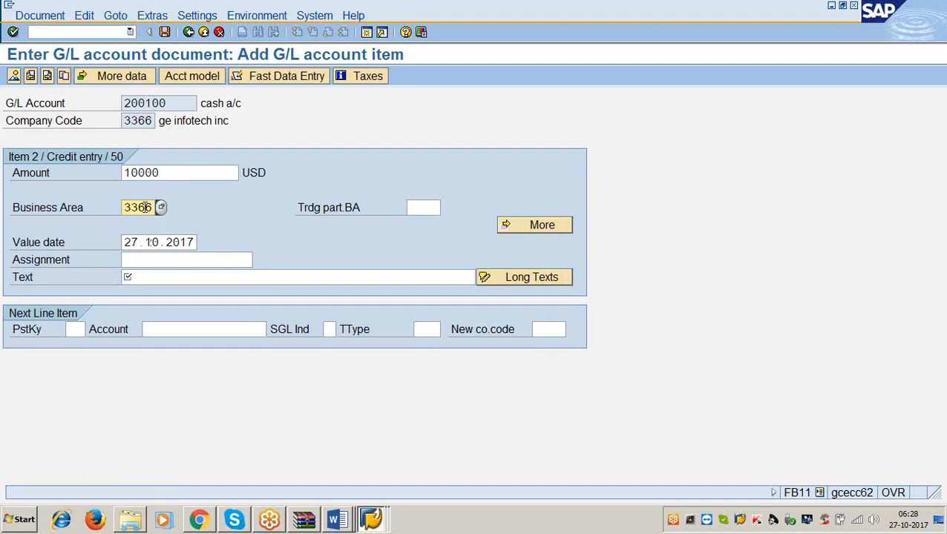
pyautogui.click(151, 277)
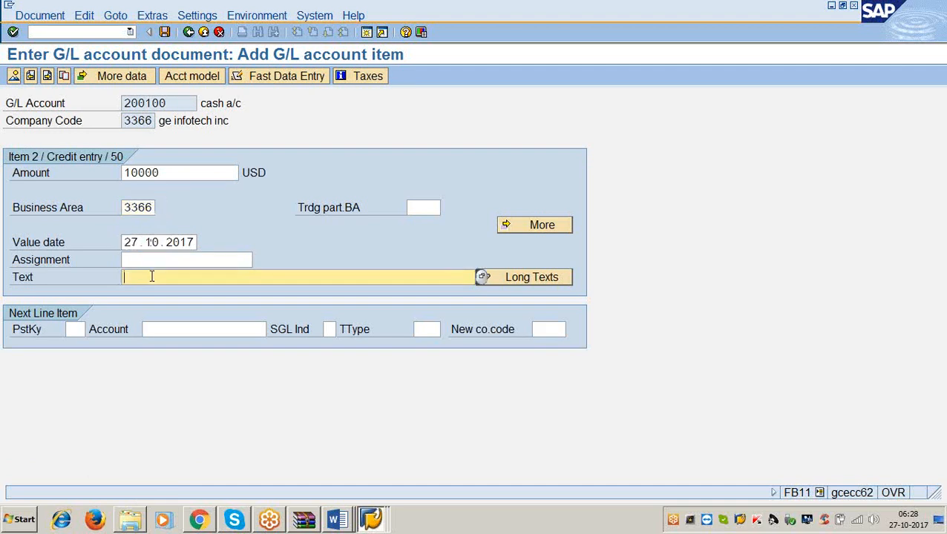
pyautogui.write('c')
pyautogui.click(165, 33)
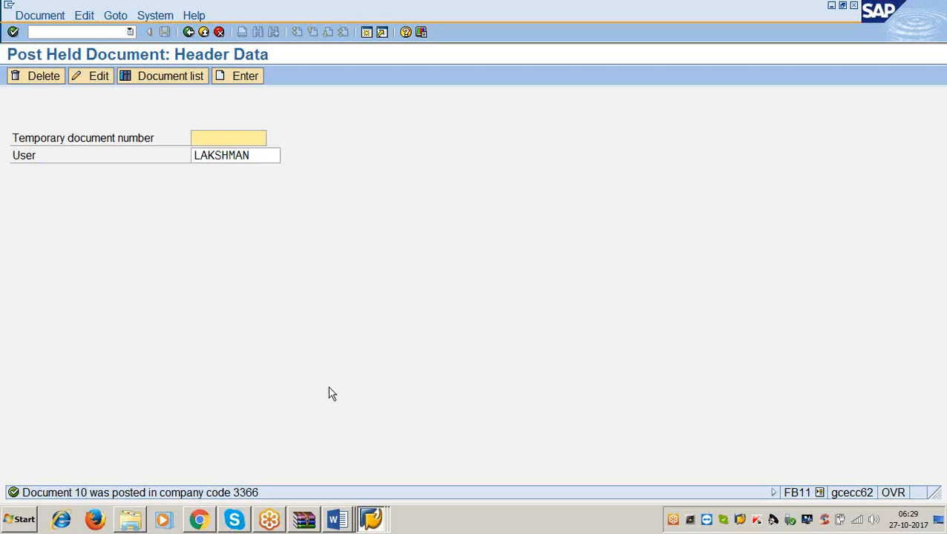
# Go to the G/L account line item display with transaction code /nfbl3n.
pyautogui.click(78, 33)
pyautogui.write('/')
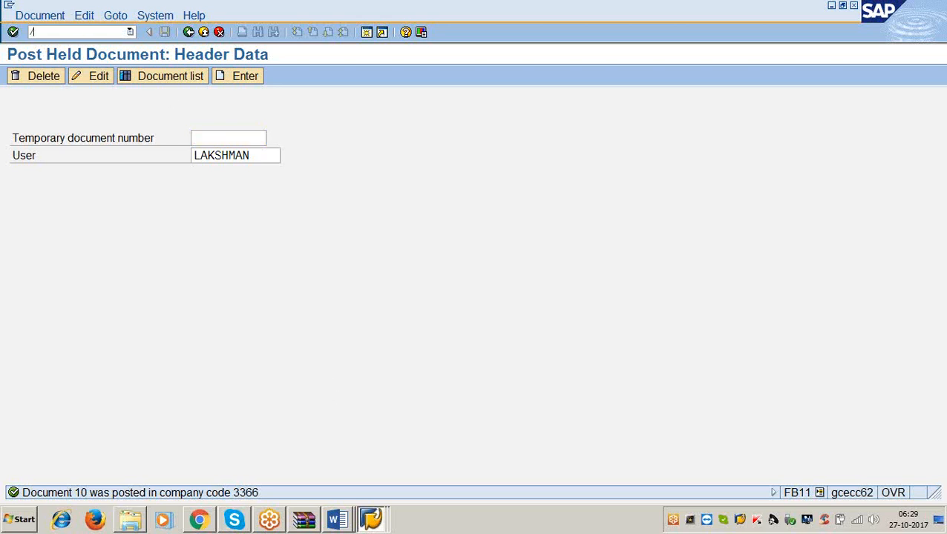
pyautogui.write('nfbl3n')
pyautogui.press('Return')
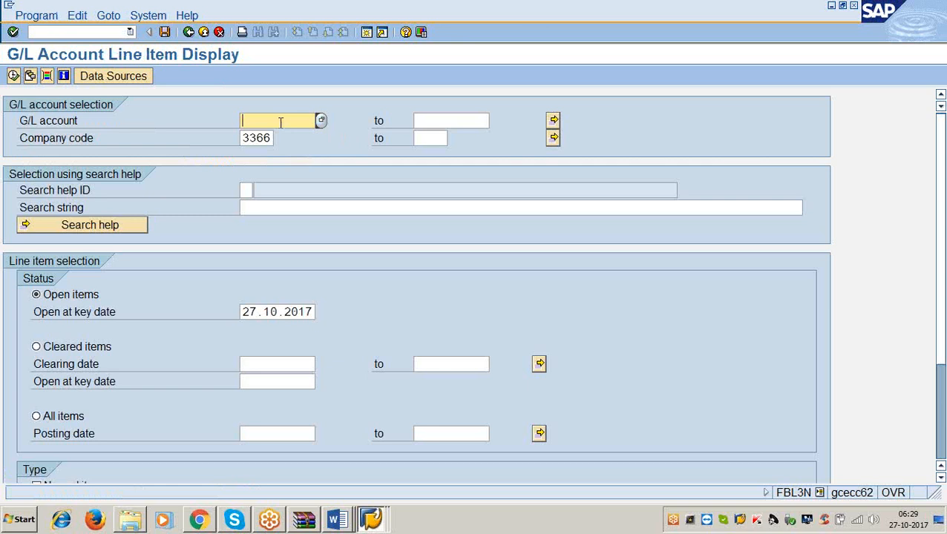
# Display the open line items of G/L account 200100 in company code 3366 and examine the entry dated 27.10.2017.
pyautogui.write('200100')
pyautogui.click(14, 76)
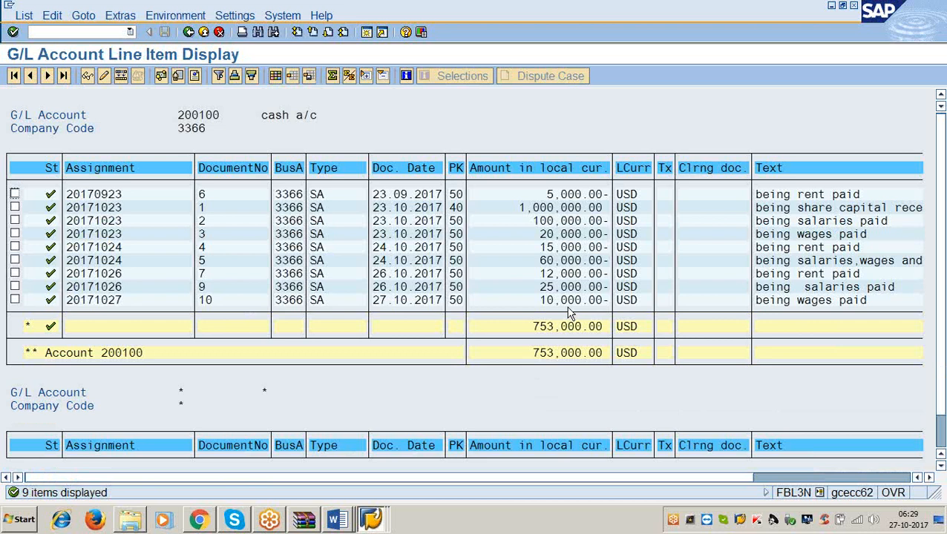
pyautogui.click(565, 301)
pyautogui.click(376, 300)
# Leave SAP, check the Sample documents section in the GENERAL LEDGER Word notes, highlighting its heading, and return to the desktop.
pyautogui.click(831, 6)
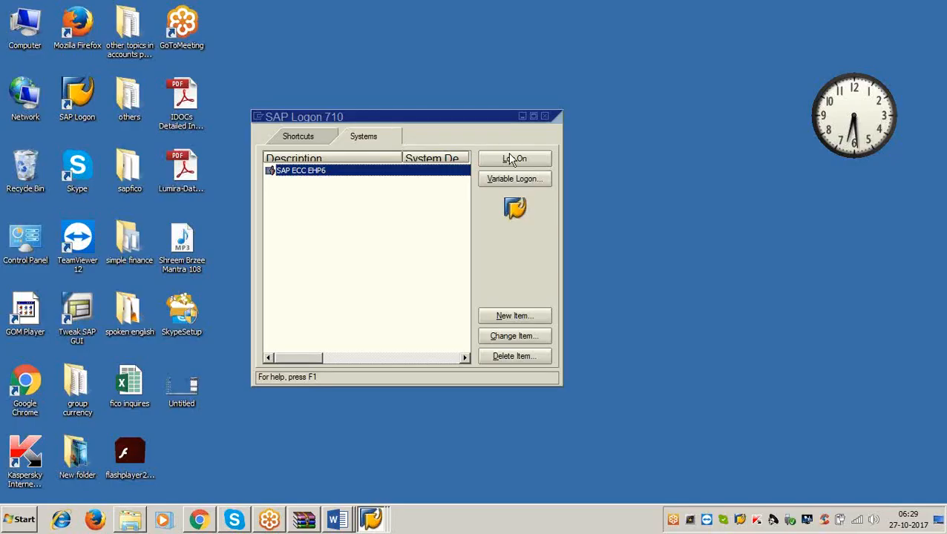
pyautogui.click(544, 116)
pyautogui.click(337, 521)
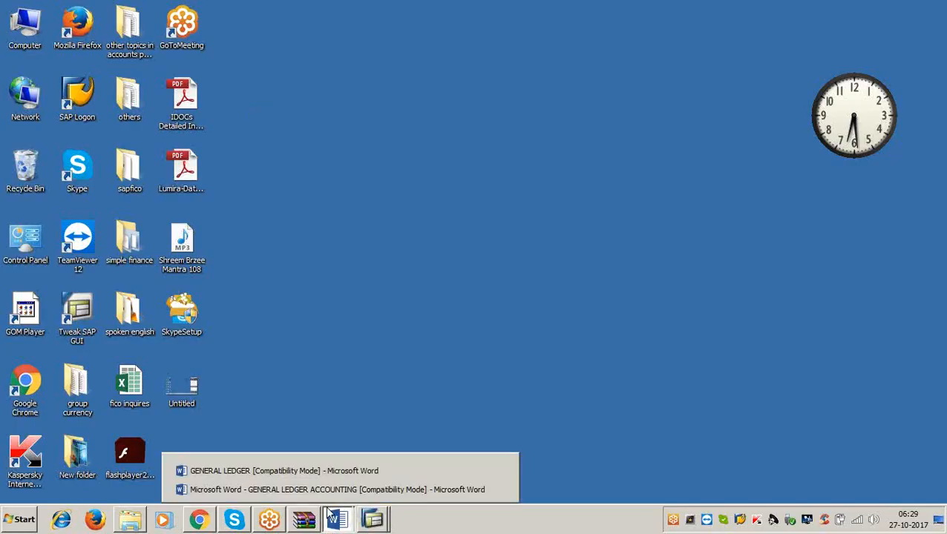
pyautogui.click(311, 471)
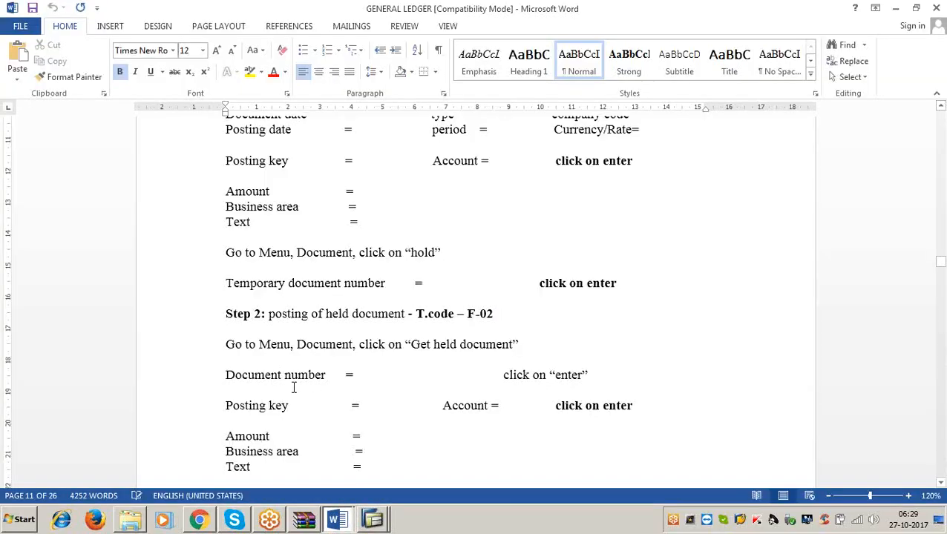
pyautogui.scroll(-15, 294, 386)
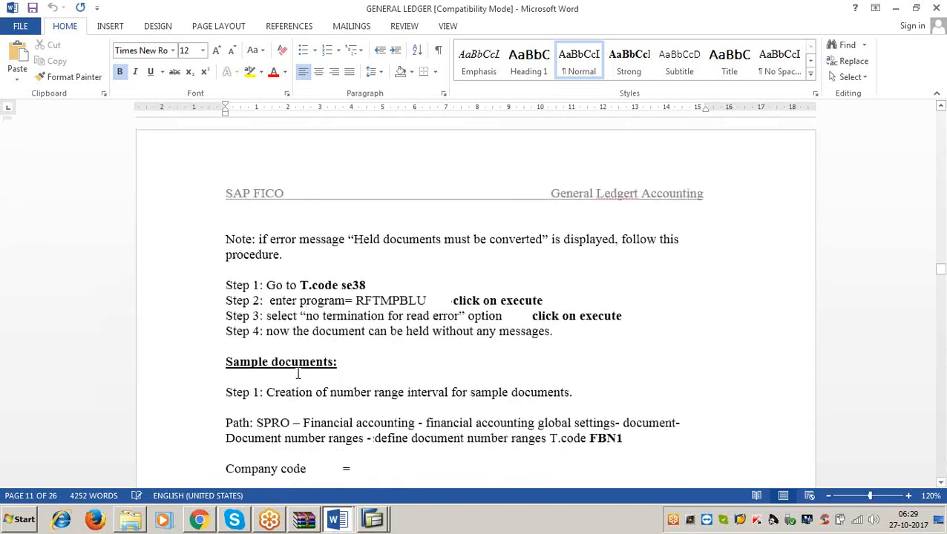
pyautogui.moveTo(327, 361); pyautogui.dragTo(216, 362)
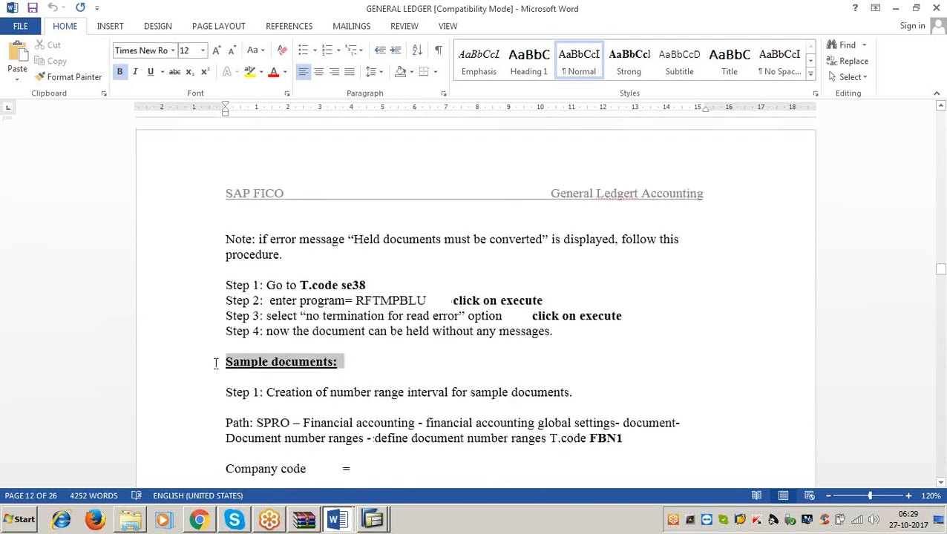
pyautogui.click(364, 365)
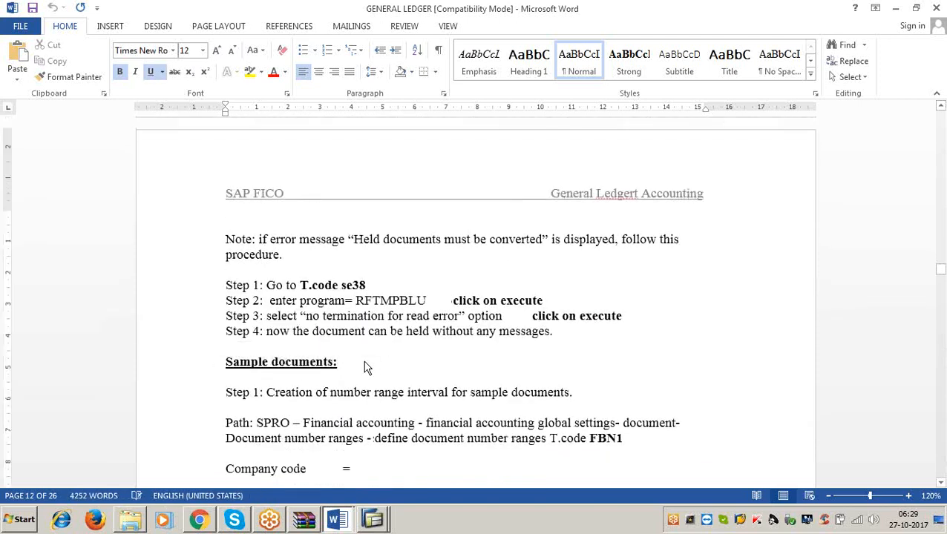
pyautogui.click(895, 8)
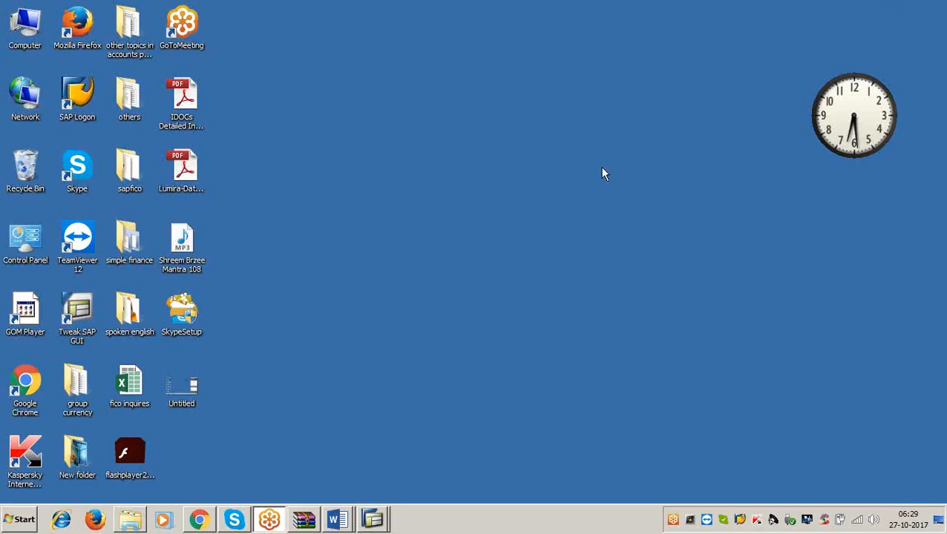
# Open a new blank Word document and set the font size to 26.
pyautogui.click(16, 519)
pyautogui.click(59, 203)
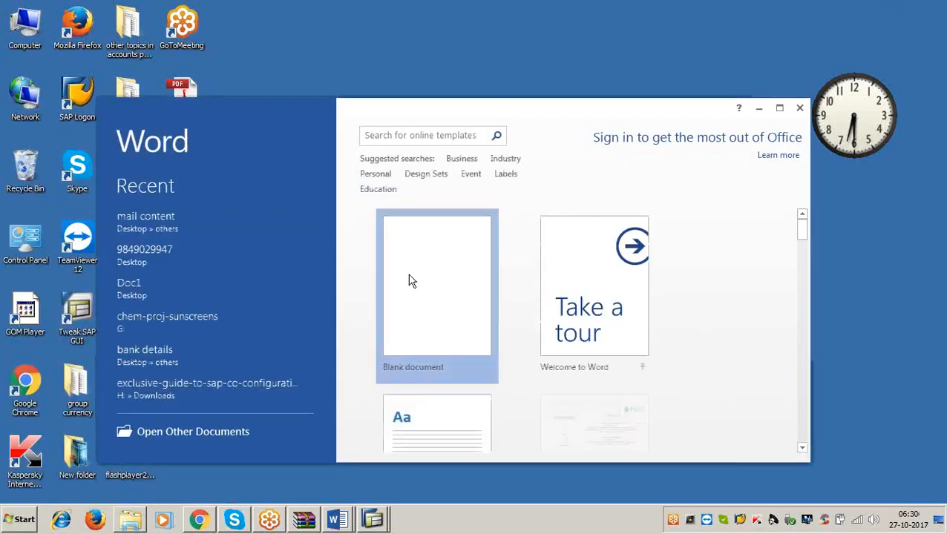
pyautogui.click(408, 279)
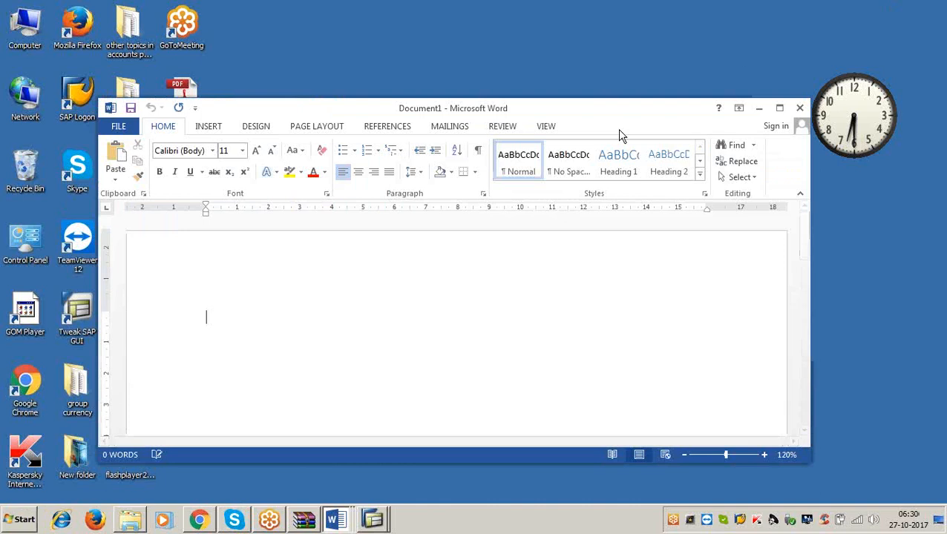
pyautogui.click(242, 150)
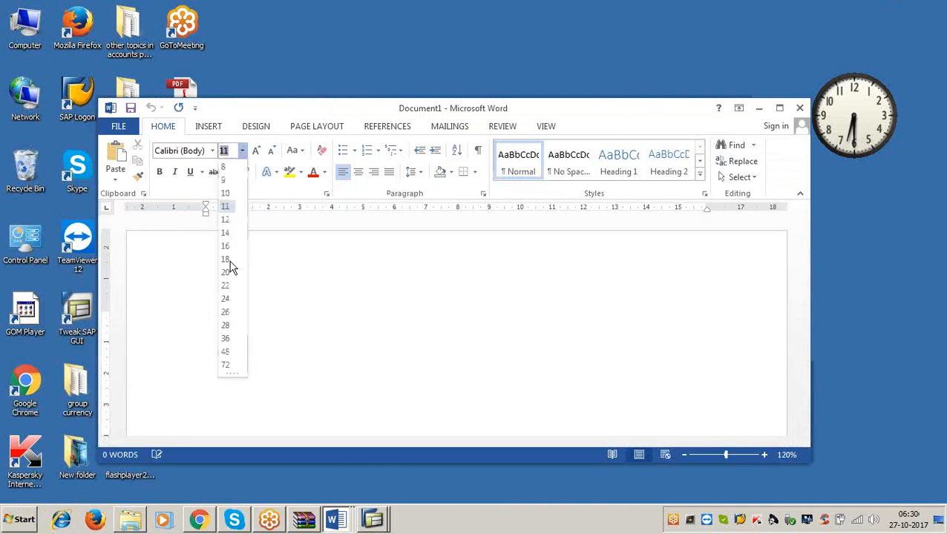
pyautogui.click(226, 311)
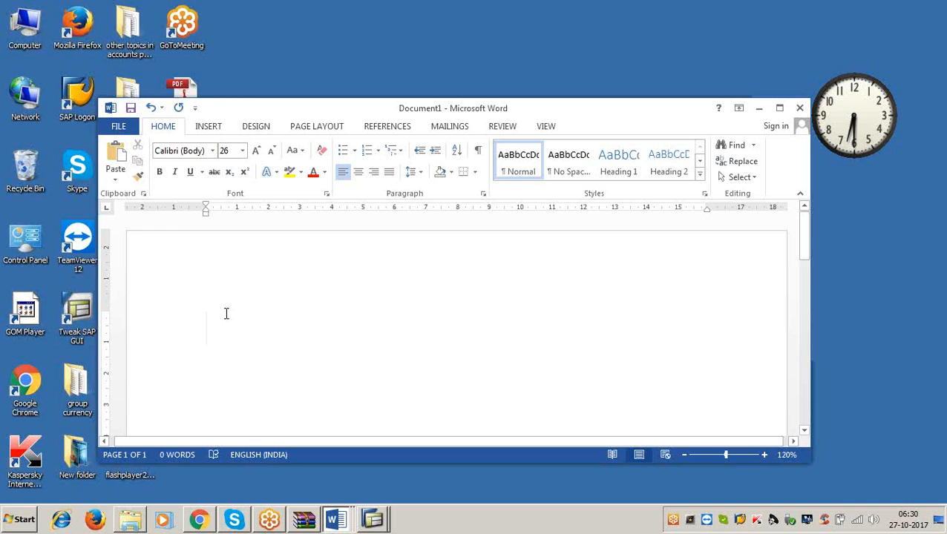
# Write "Special documents/ref" on the first line of the blank document.
pyautogui.write('special docu')
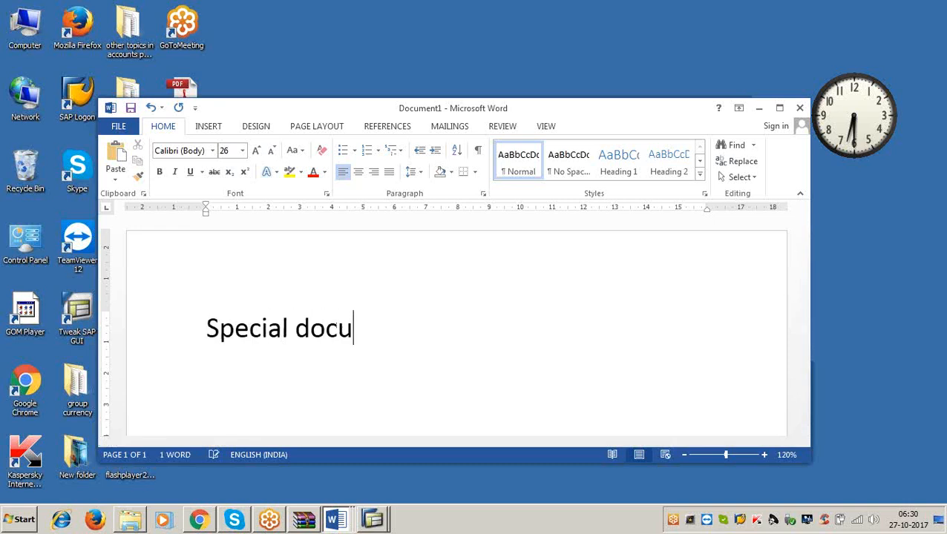
pyautogui.write('ments/')
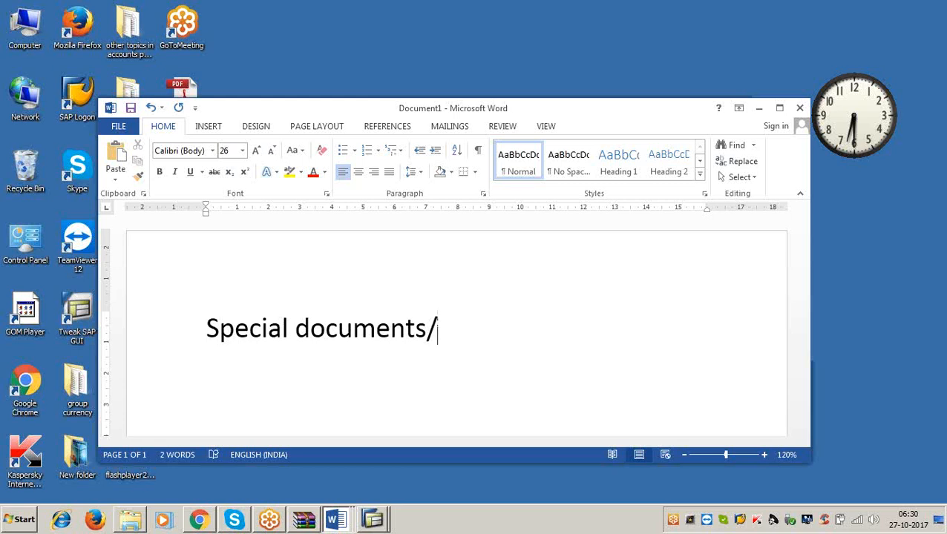
pyautogui.write('ref')
pyautogui.click(221, 327)
pyautogui.write('erenc')
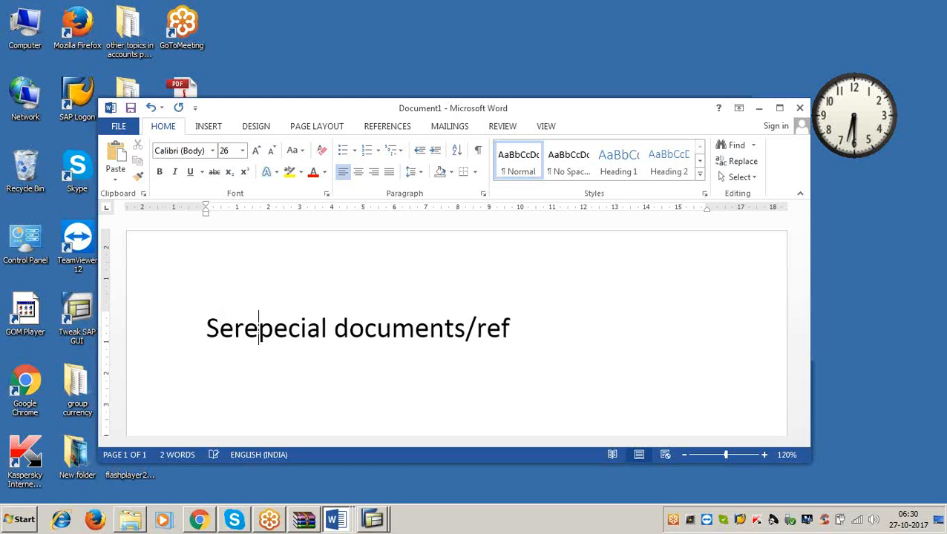
pyautogui.press('BackSpace')
pyautogui.press('BackSpace')
pyautogui.press('BackSpace')
pyautogui.press('BackSpace')
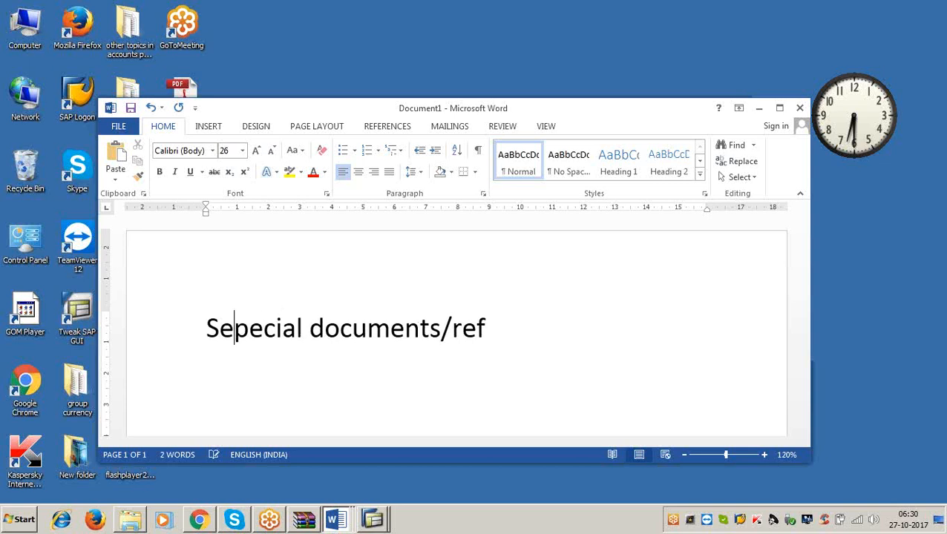
pyautogui.press('BackSpace')
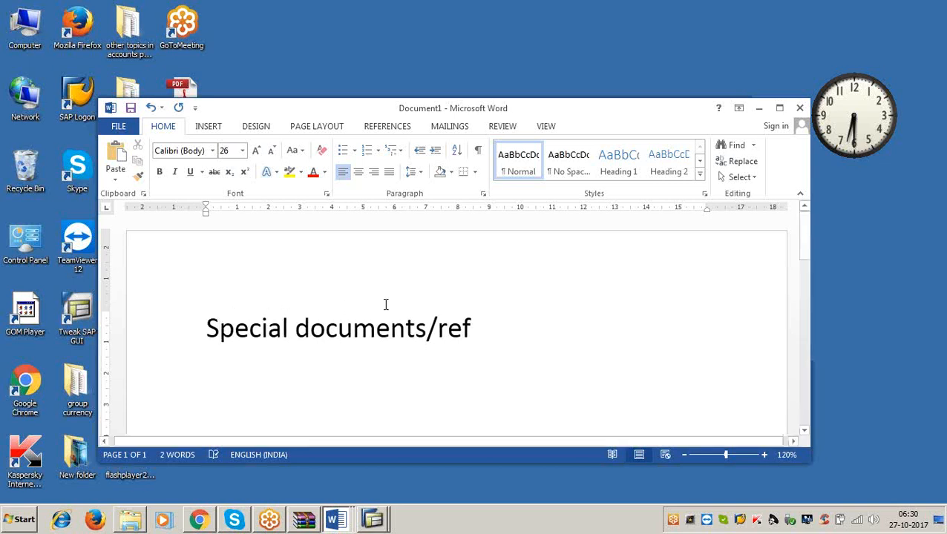
# Complete the first line of the document so it reads "Special documents/reference documents/".
pyautogui.click(477, 332)
pyautogui.write('ere')
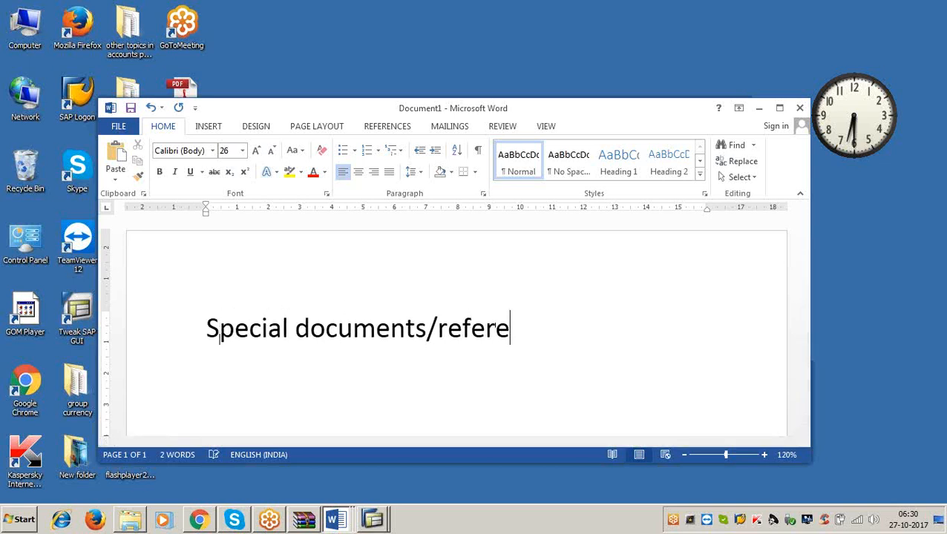
pyautogui.write('nce documents/')
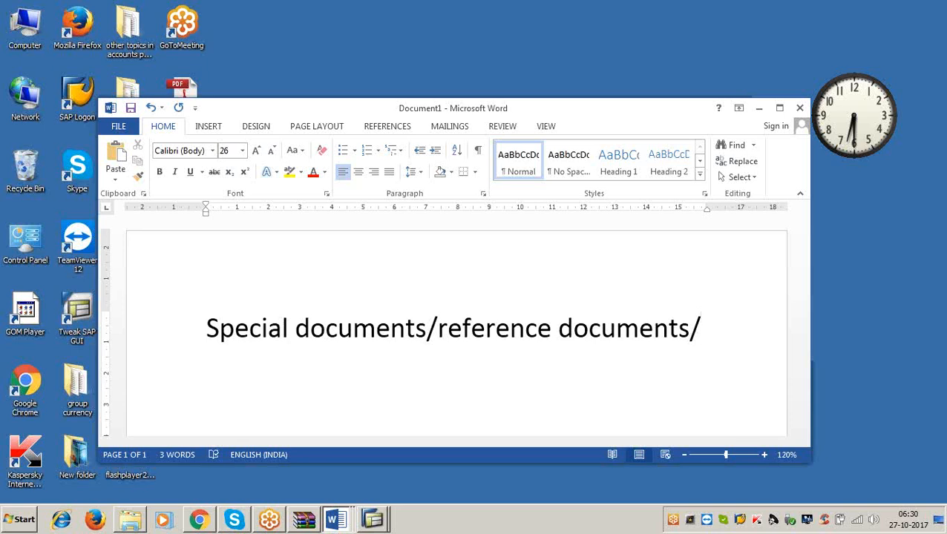
# Add a second line reading "Posting techniques/template documents." below the first.
pyautogui.press('Return')
pyautogui.write('postin')
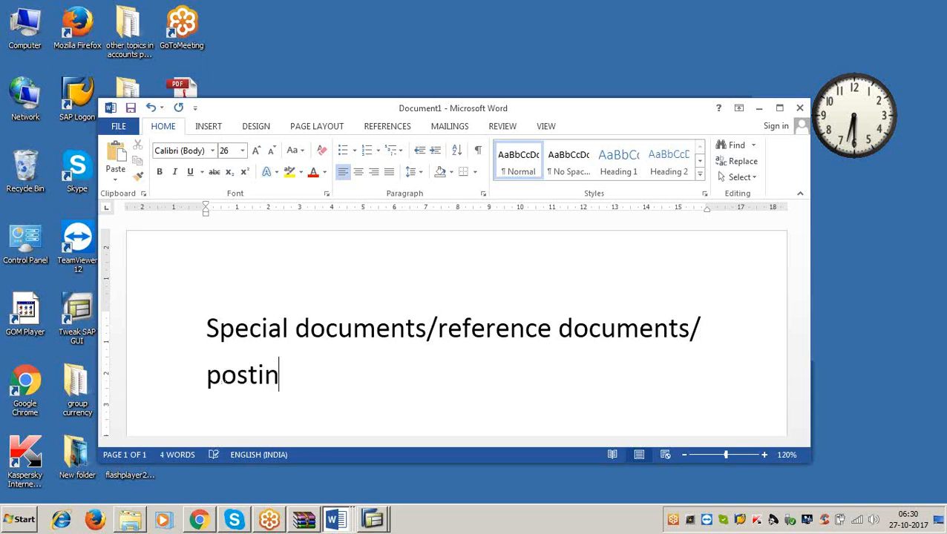
pyautogui.write('g techn')
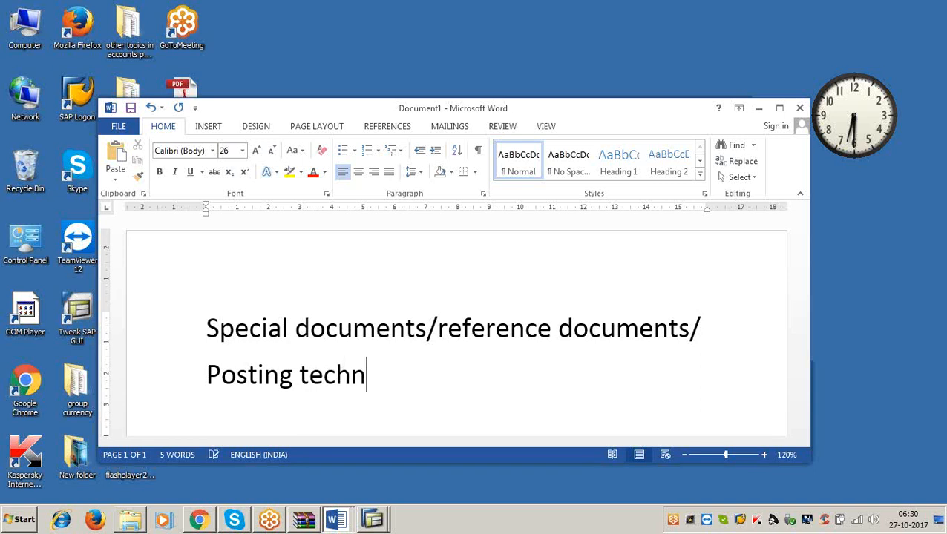
pyautogui.write('iques/')
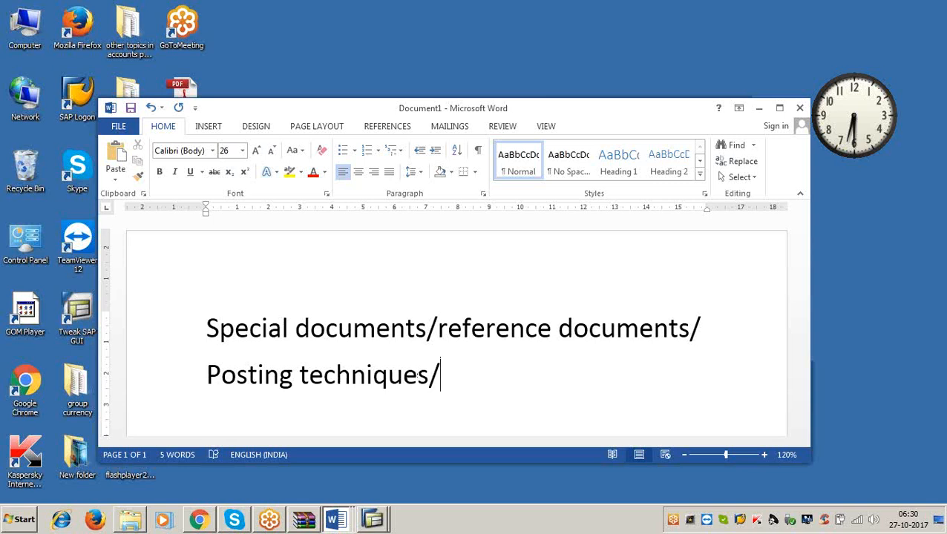
pyautogui.write('templae')
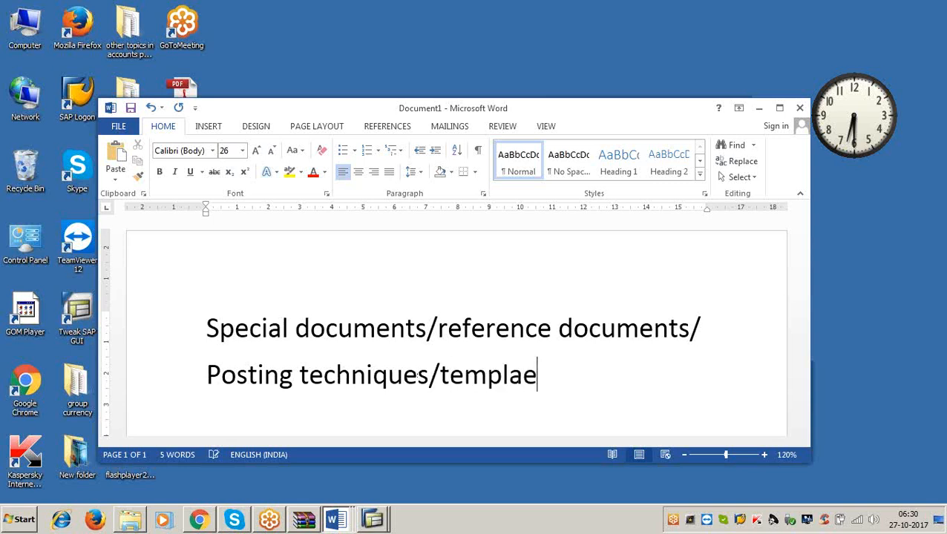
pyautogui.press('BackSpace')
pyautogui.write('te docue')
pyautogui.press('BackSpace')
pyautogui.write('m')
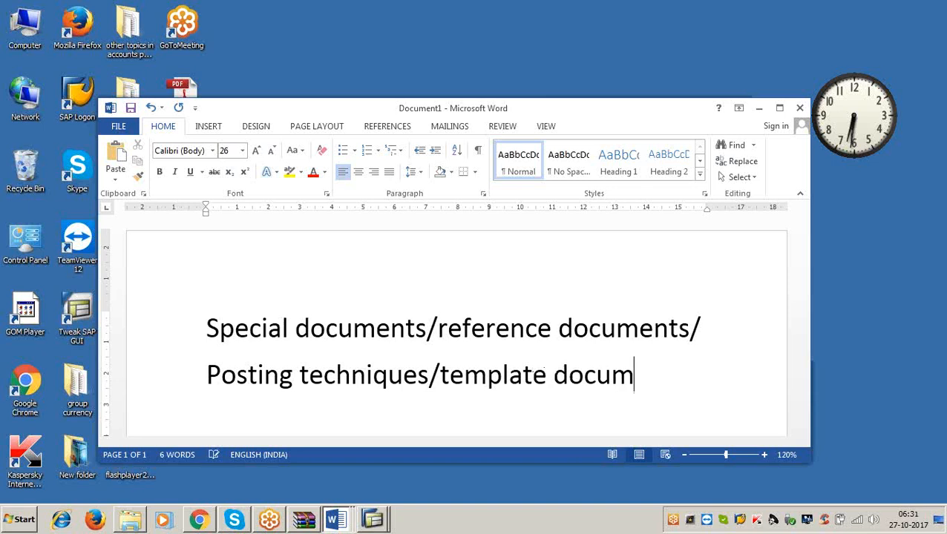
pyautogui.write('ents.')
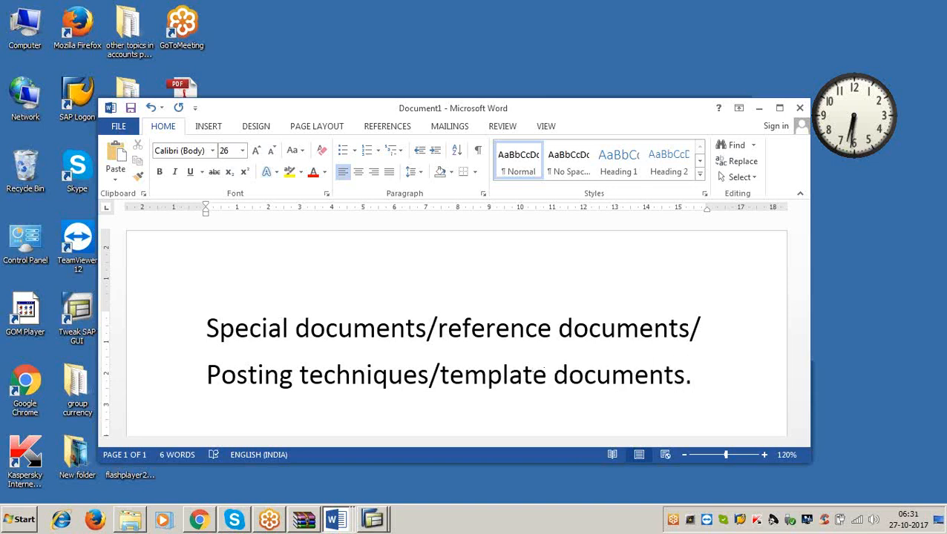
# Maximize the document window and highlight the two lines of terms to review them.
pyautogui.doubleClick(498, 115)
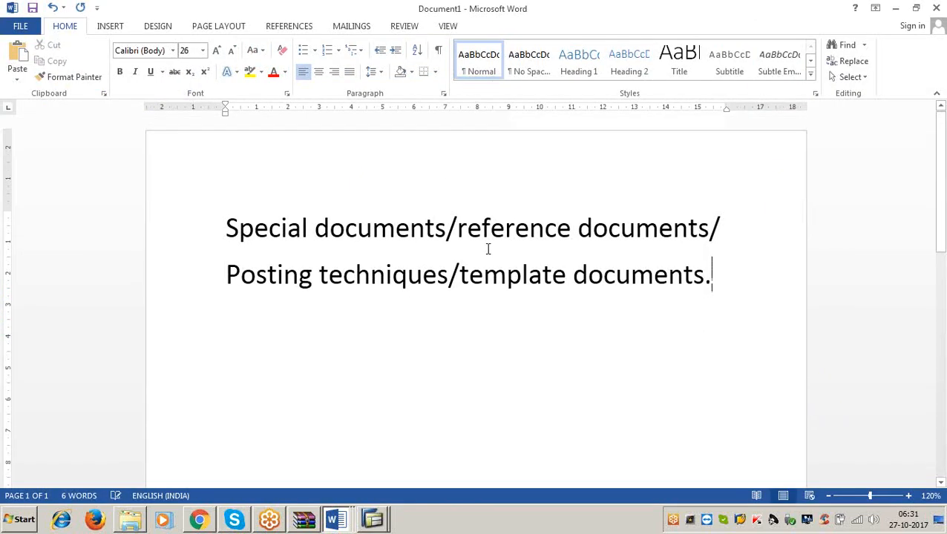
pyautogui.moveTo(227, 221); pyautogui.dragTo(710, 294)
pyautogui.click(685, 354)
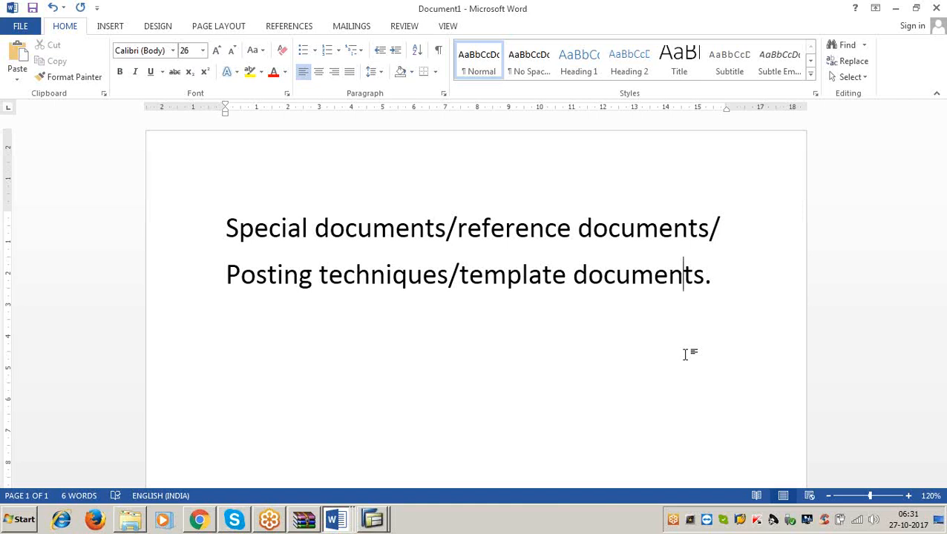
pyautogui.click(939, 195)
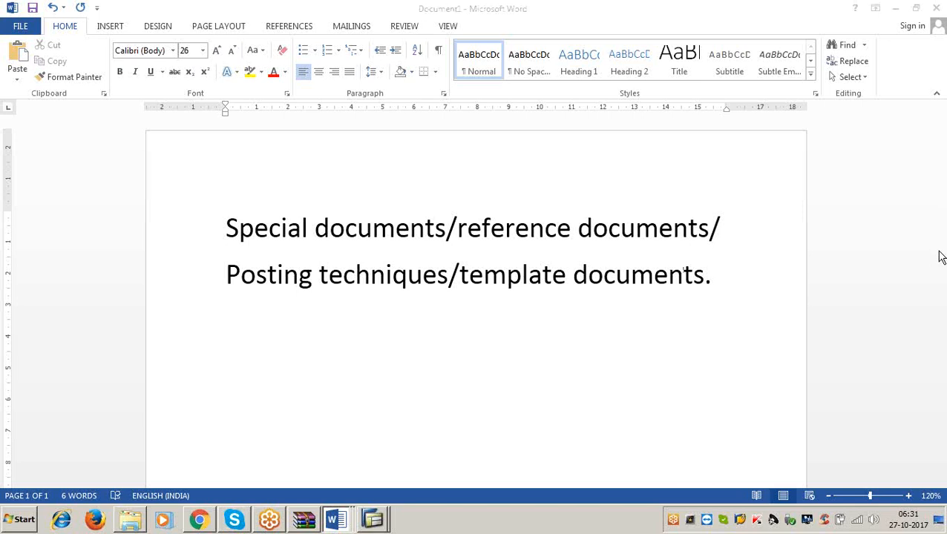
pyautogui.click(660, 355)
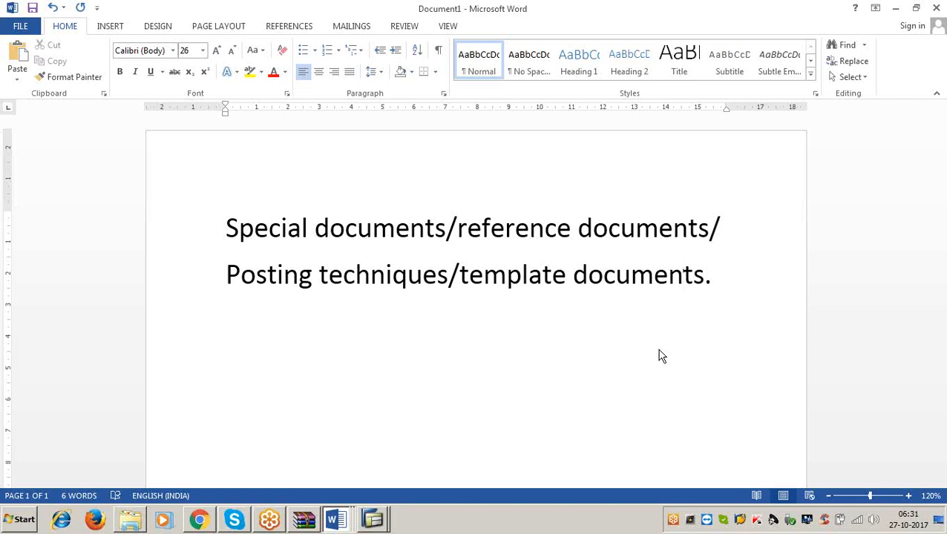
# Start a numbered list below the two lines with "Sample documents" as item 1.
pyautogui.click(717, 275)
pyautogui.press('Return')
pyautogui.write('1. sample docm')
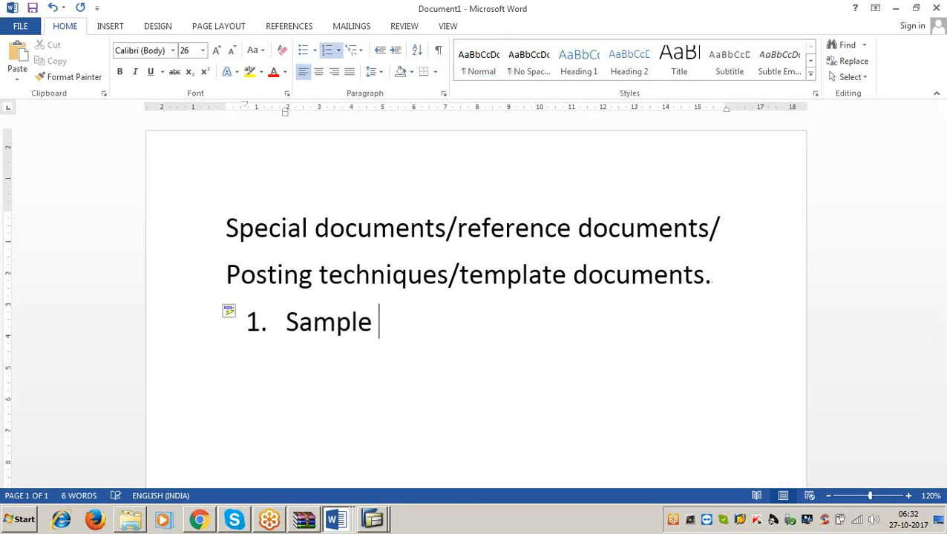
pyautogui.press('BackSpace')
pyautogui.press('BackSpace')
pyautogui.write('um')
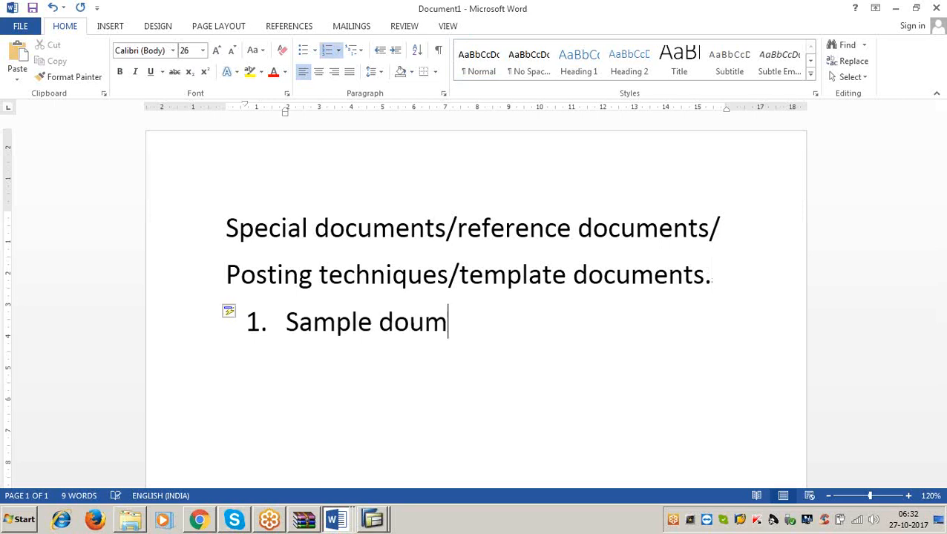
pyautogui.press('BackSpace')
pyautogui.press('BackSpace')
pyautogui.write('cuments')
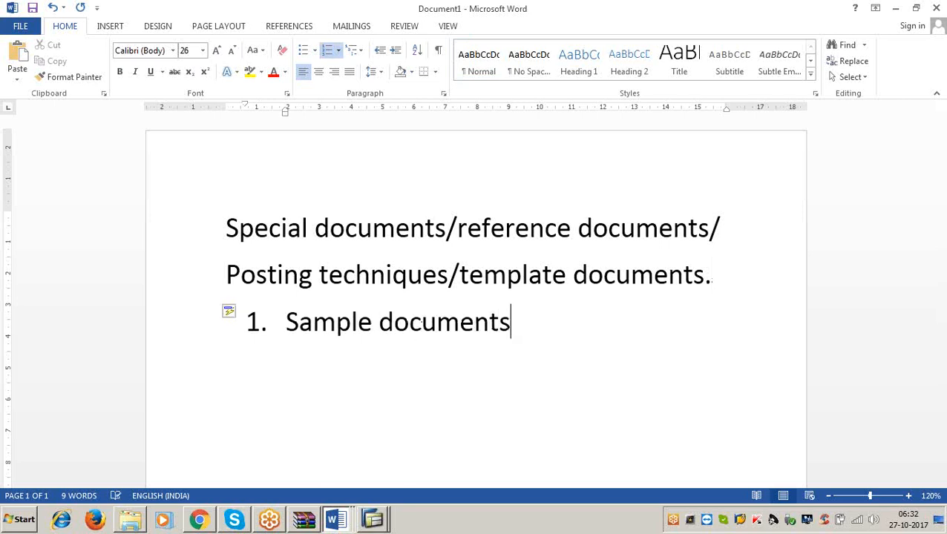
# Add "Recurring documents." as item 2 of the numbered list.
pyautogui.press('Return')
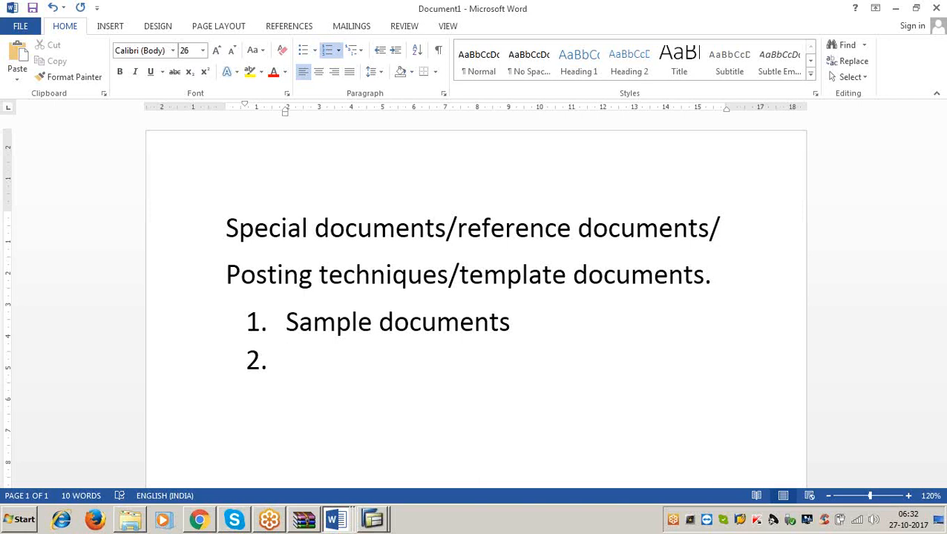
pyautogui.write('recurring docm')
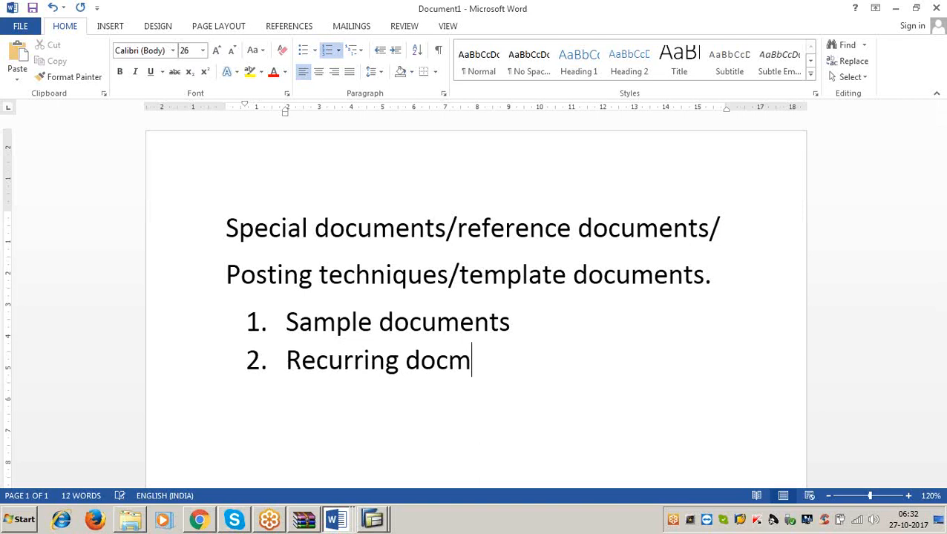
pyautogui.press('BackSpace')
pyautogui.write('uments.')
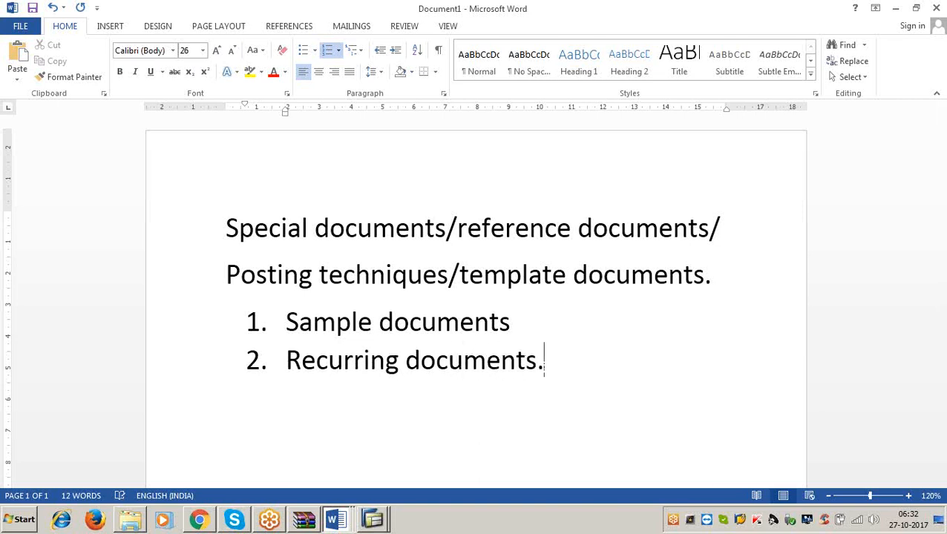
# Close the new Word document without saving its changes.
pyautogui.click(936, 8)
pyautogui.click(522, 288)
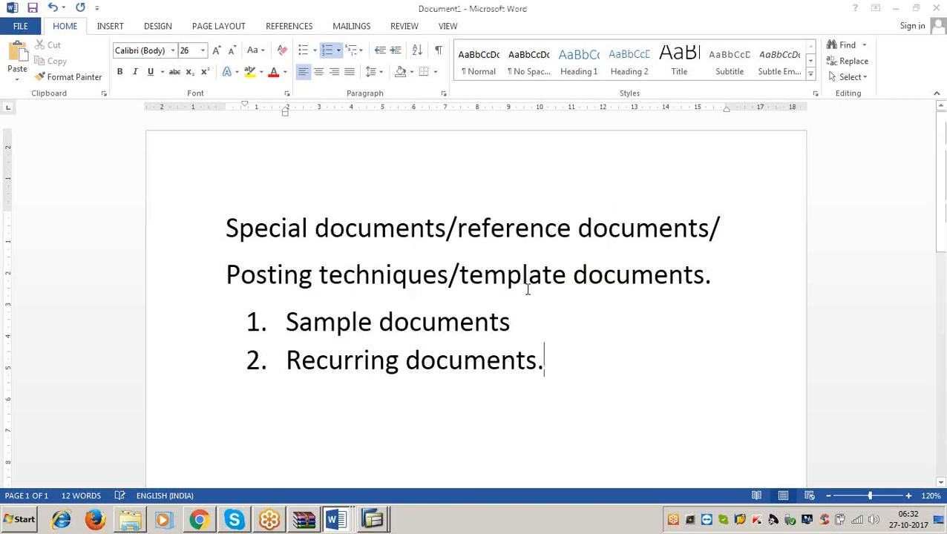
pyautogui.click(286, 318)
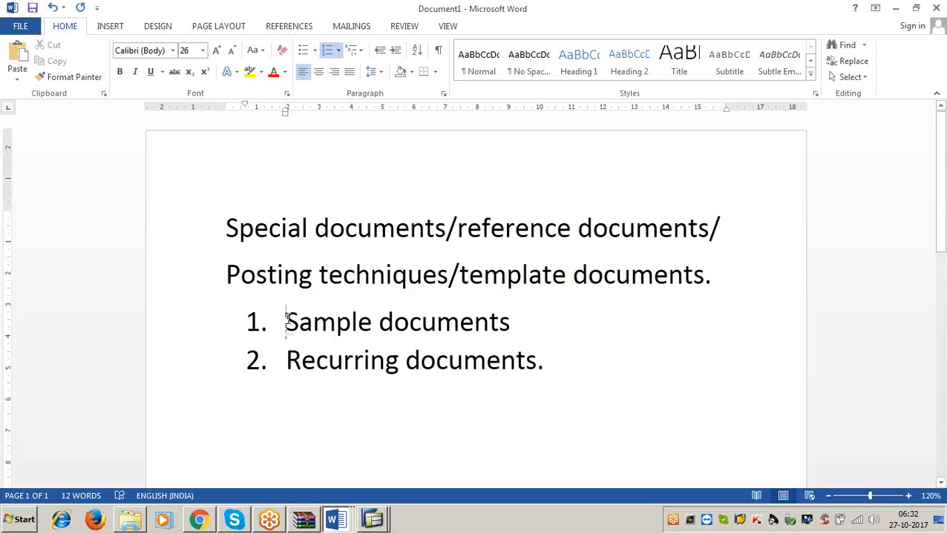
pyautogui.click(539, 361)
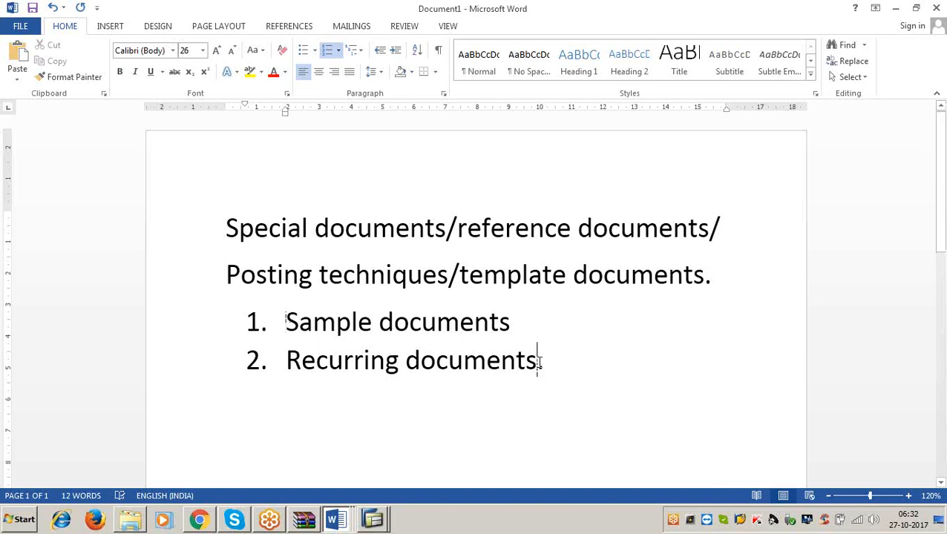
pyautogui.click(936, 12)
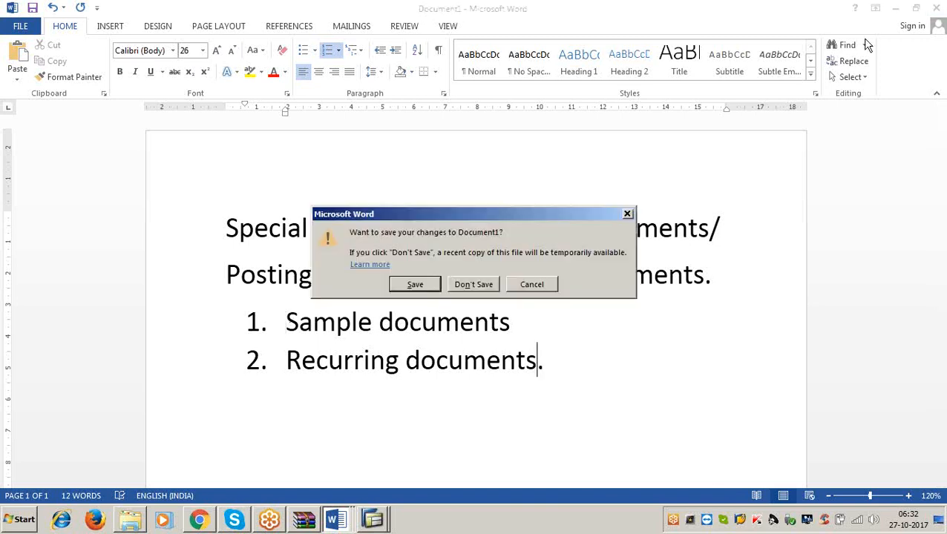
pyautogui.click(475, 285)
# Bring up the GENERAL LEDGER ACCOUNTING notes, minimizing the GENERAL LEDGER file, and go to the SAMPLE DOCUMENTS section.
pyautogui.moveTo(336, 519)
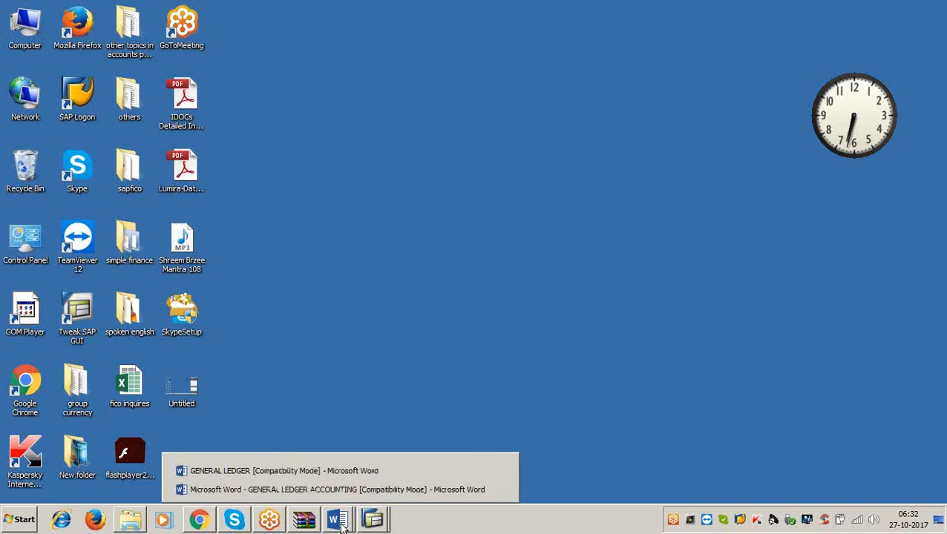
pyautogui.click(337, 475)
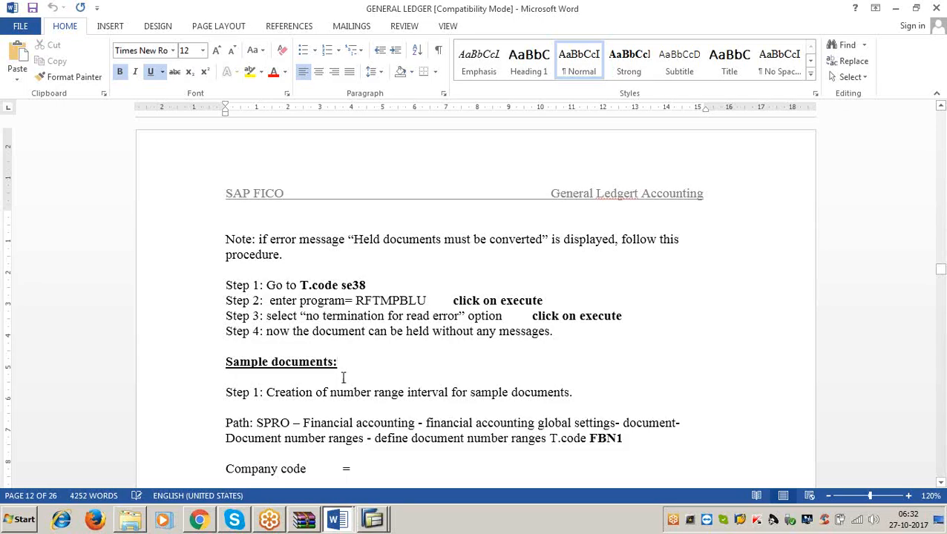
pyautogui.click(896, 9)
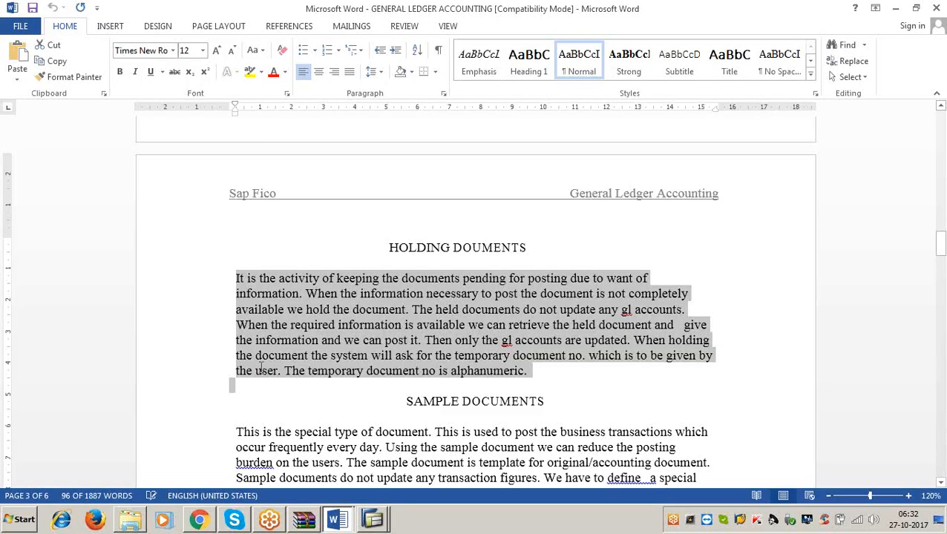
pyautogui.scroll(-3, 257, 355)
pyautogui.click(212, 315)
pyautogui.click(269, 272)
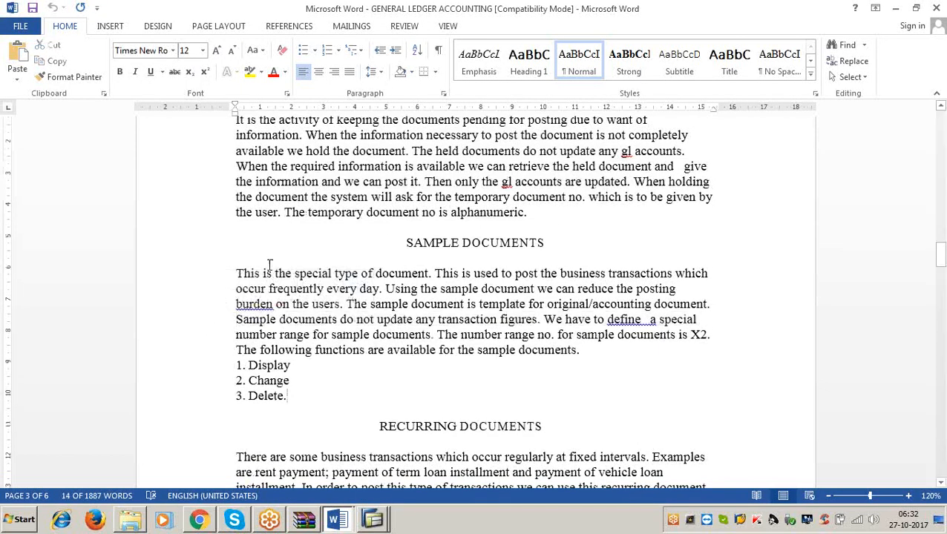
# Highlight the SAMPLE DOCUMENTS sentences on frequent transactions, posting burden and the template role while reading them.
pyautogui.moveTo(236, 273); pyautogui.dragTo(708, 275)
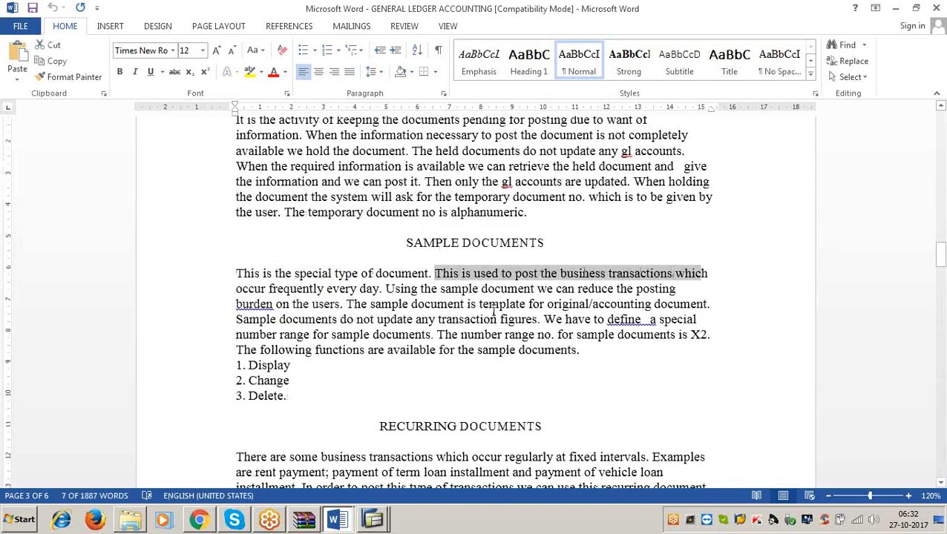
pyautogui.click(379, 288)
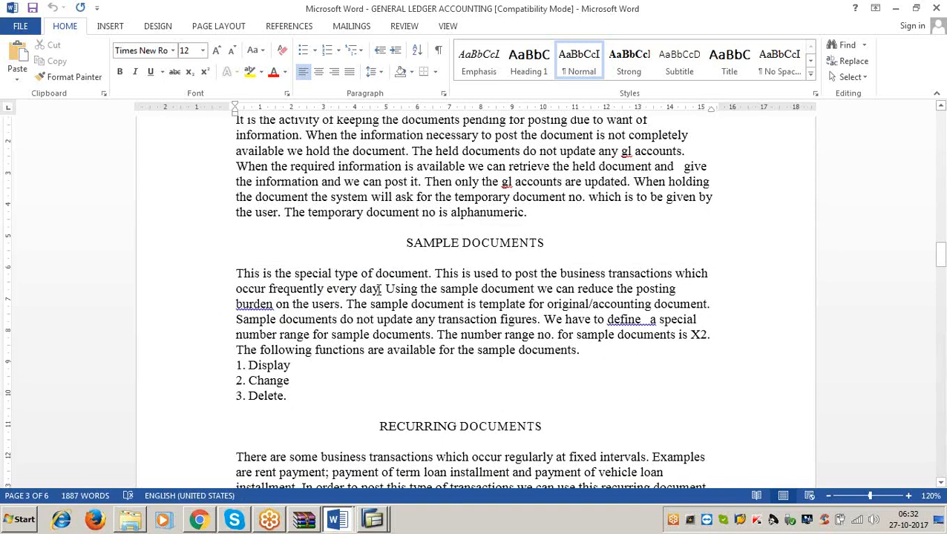
pyautogui.moveTo(379, 289); pyautogui.dragTo(676, 299)
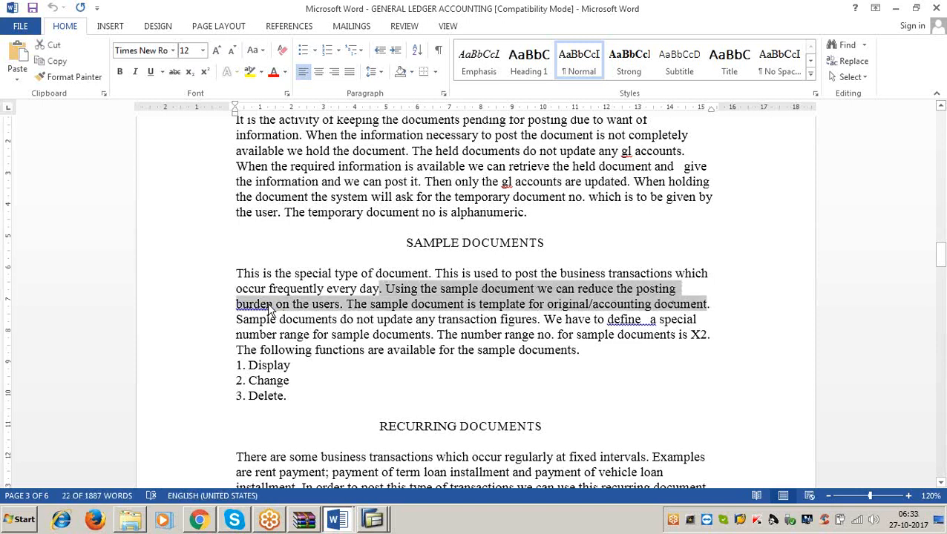
pyautogui.click(340, 305)
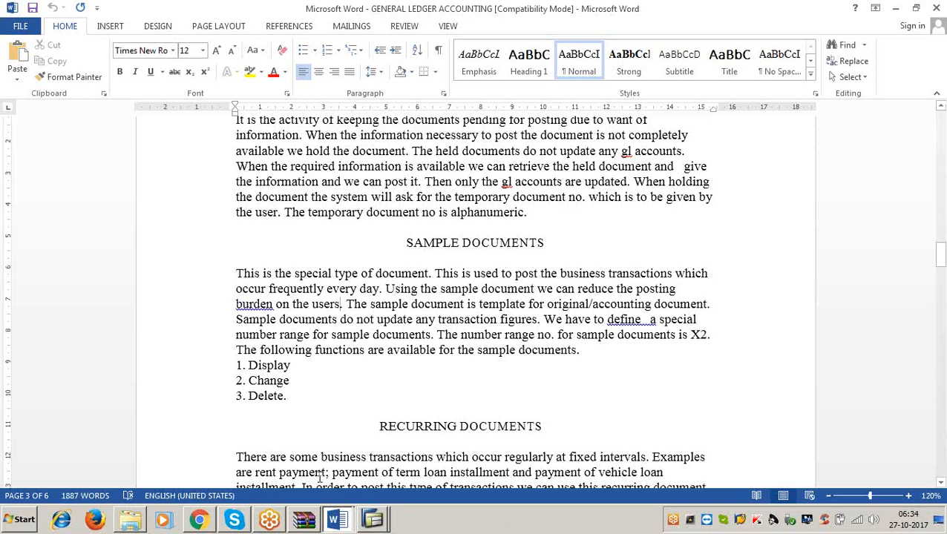
# Switch to the second SAP session, start G/L account posting with /nf-02 and go to the first line item's account field.
pyautogui.click(380, 524)
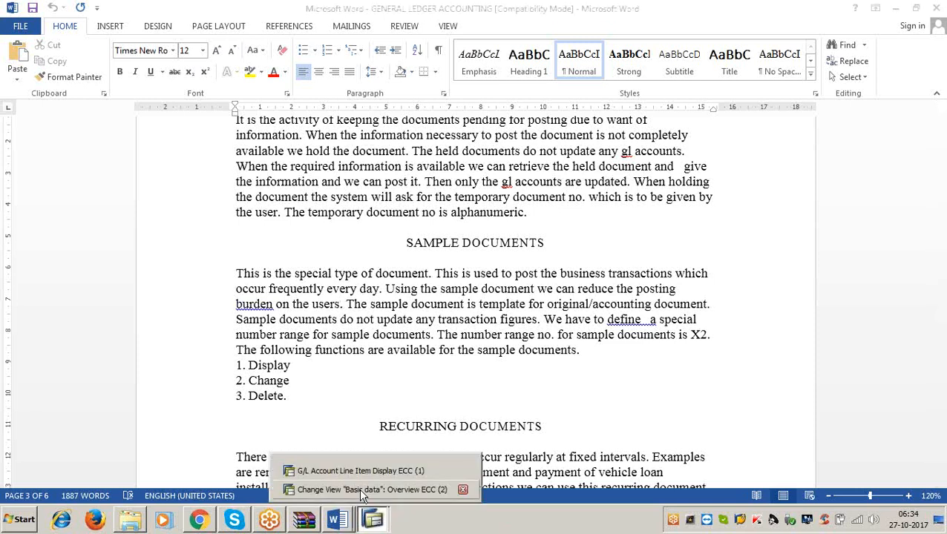
pyautogui.click(361, 490)
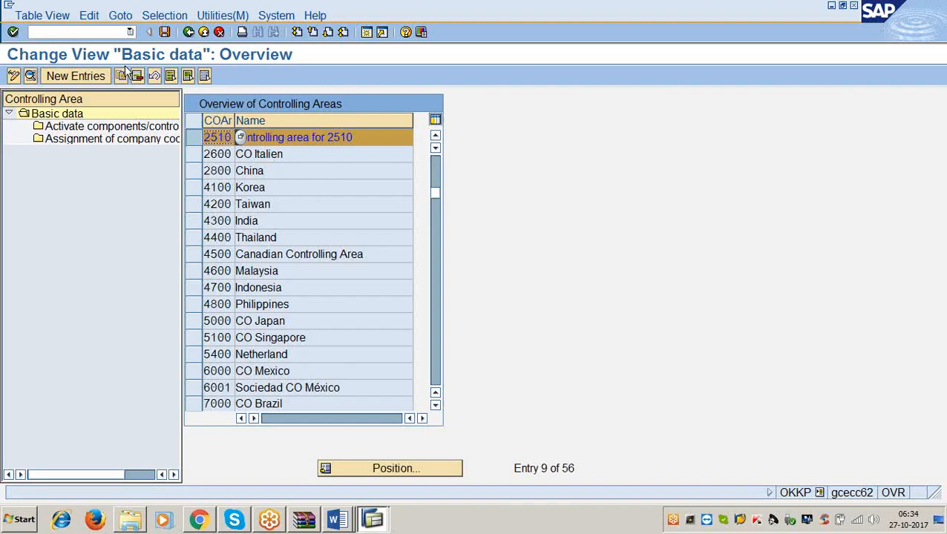
pyautogui.click(101, 34)
pyautogui.write('/nf-02')
pyautogui.press('Return')
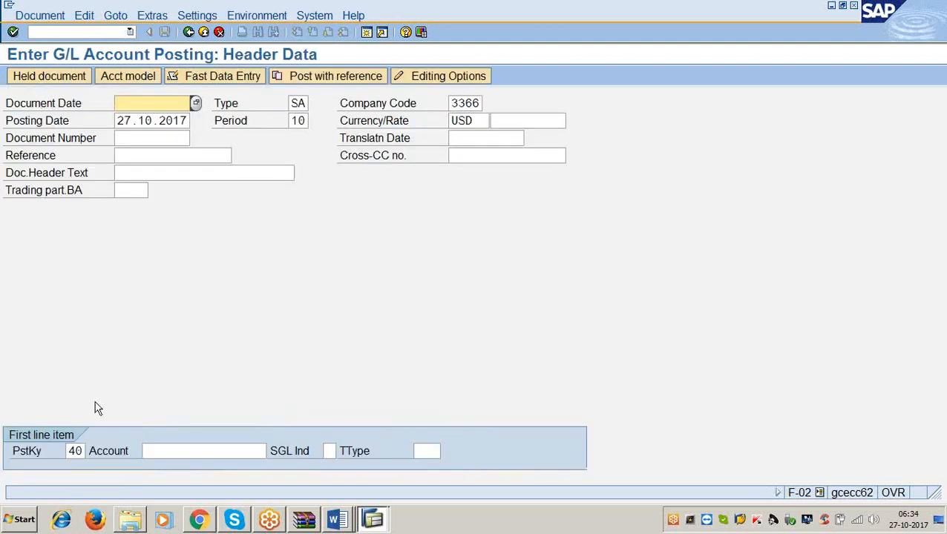
pyautogui.click(80, 452)
pyautogui.click(152, 454)
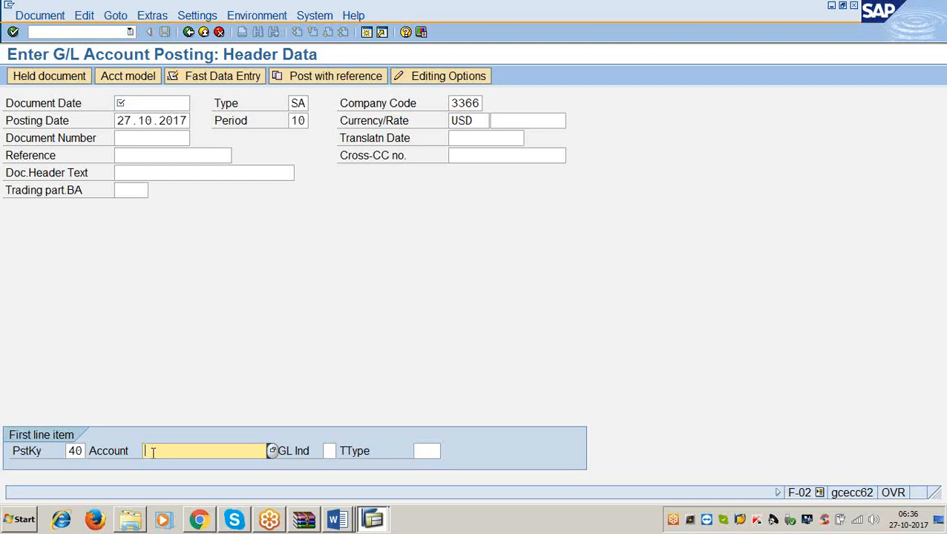
# Minimize SAP to return to the Word notes and highlight the SAMPLE DOCUMENTS sentences on defining the special number range X2.
pyautogui.click(834, 8)
pyautogui.click(556, 240)
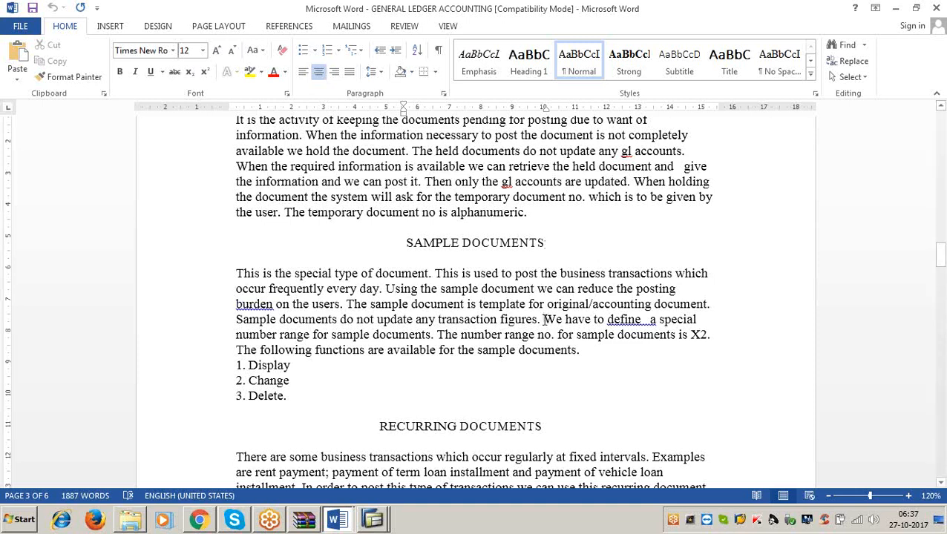
pyautogui.moveTo(544, 320); pyautogui.dragTo(680, 335)
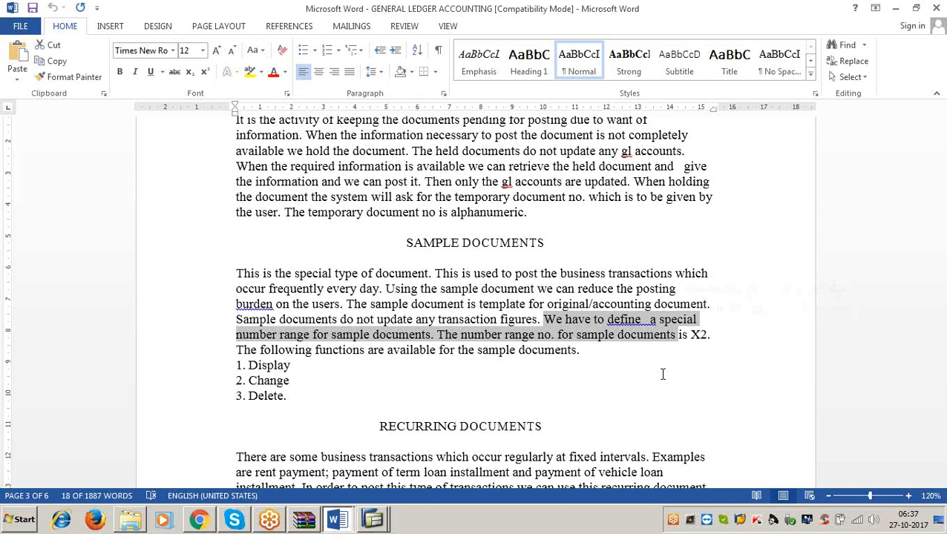
pyautogui.click(708, 335)
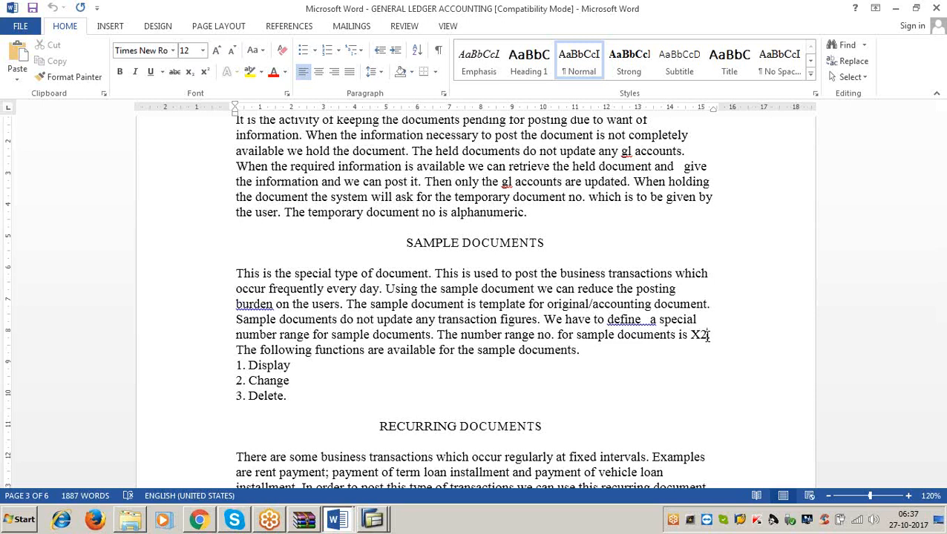
pyautogui.moveTo(707, 336); pyautogui.dragTo(680, 338)
pyautogui.click(678, 397)
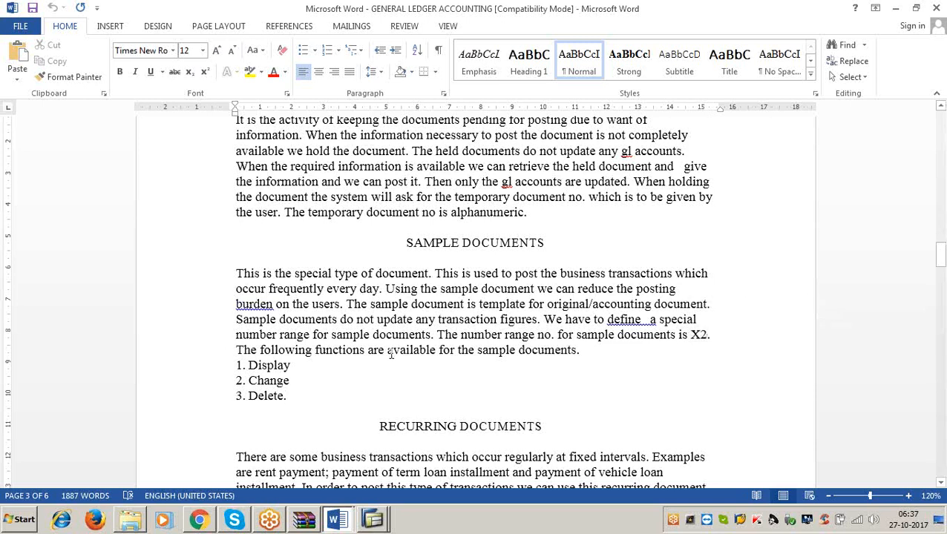
# Highlight the sentence introducing the functions available for sample documents and point out the Display, Change and Delete entries.
pyautogui.moveTo(236, 350); pyautogui.dragTo(574, 357)
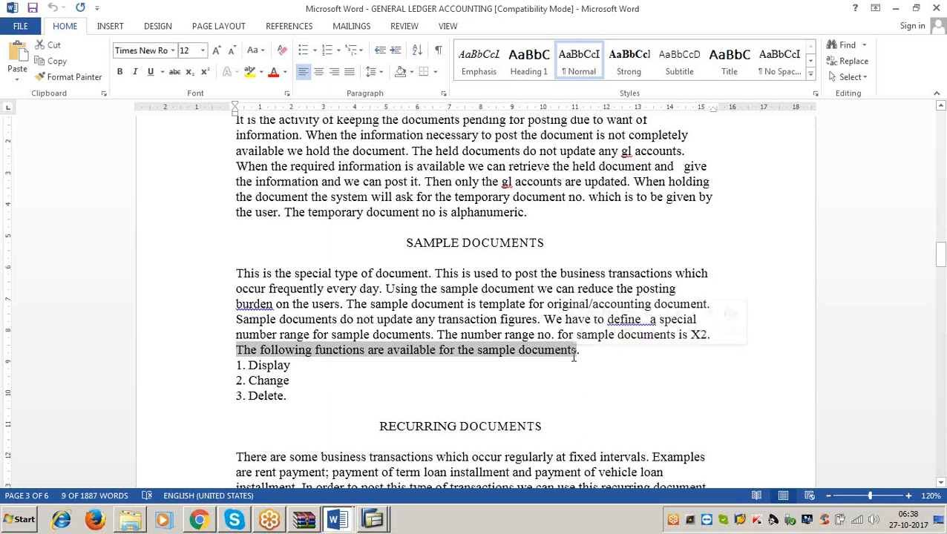
pyautogui.click(291, 365)
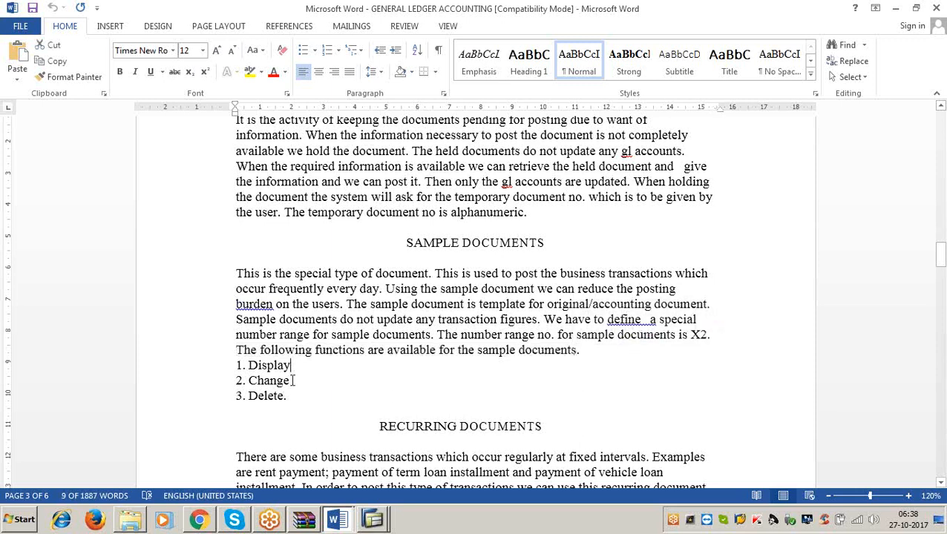
pyautogui.click(293, 380)
pyautogui.click(293, 399)
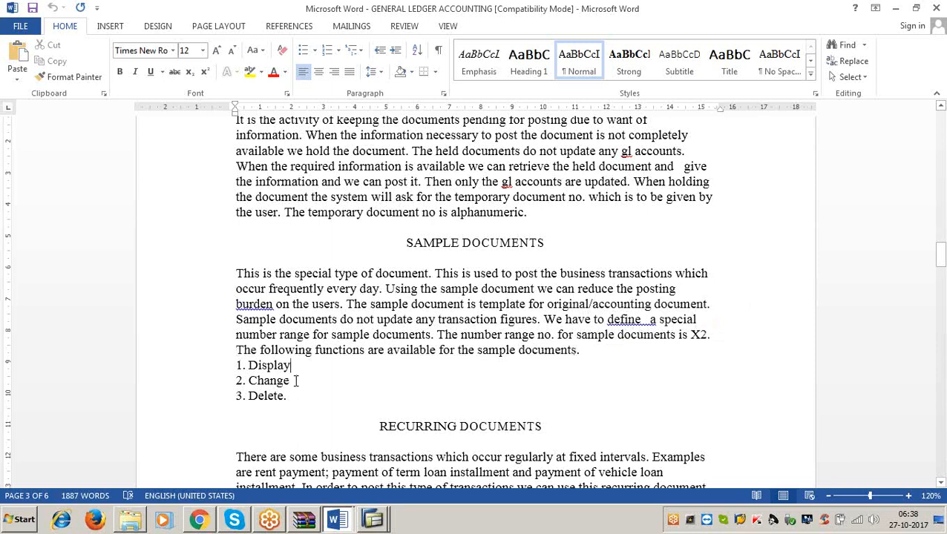
pyautogui.click(293, 380)
pyautogui.click(287, 397)
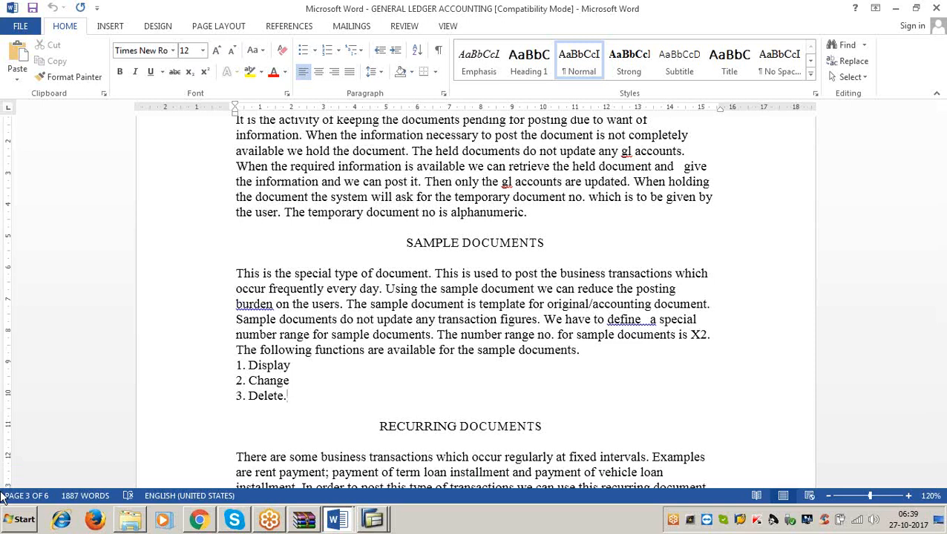
# Switch to the GENERAL LEDGER Word file and highlight the sample-document number range step and its T.code FBN1.
pyautogui.click(894, 9)
pyautogui.moveTo(336, 520)
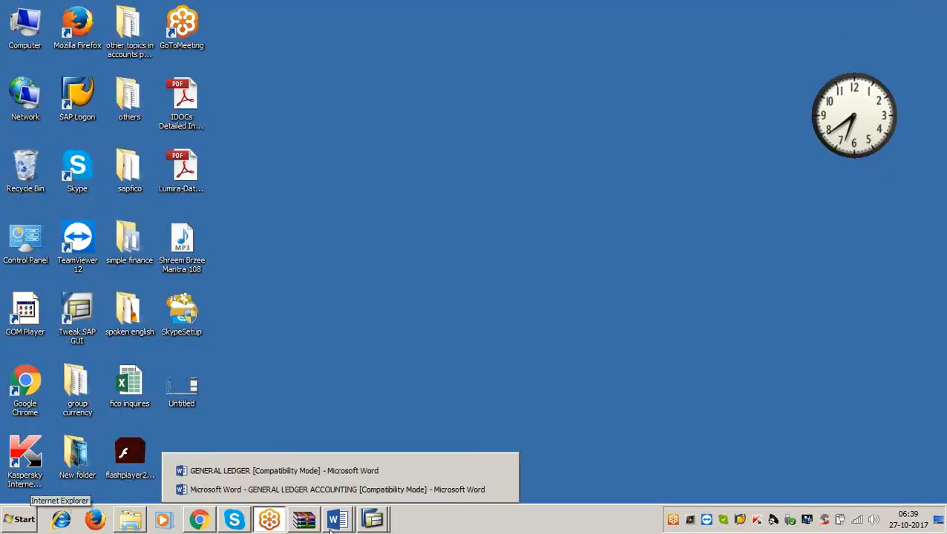
pyautogui.click(327, 466)
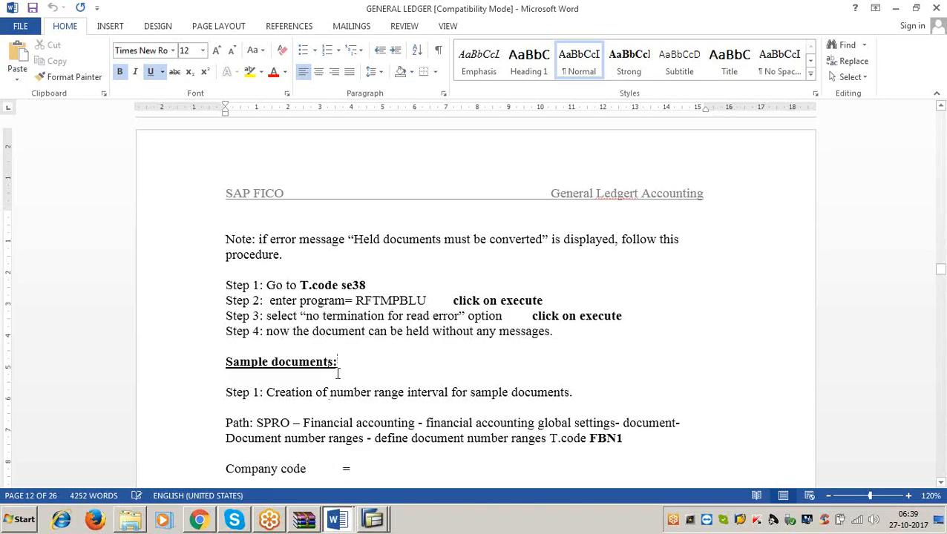
pyautogui.scroll(-5, 330, 368)
pyautogui.moveTo(262, 195); pyautogui.dragTo(573, 194)
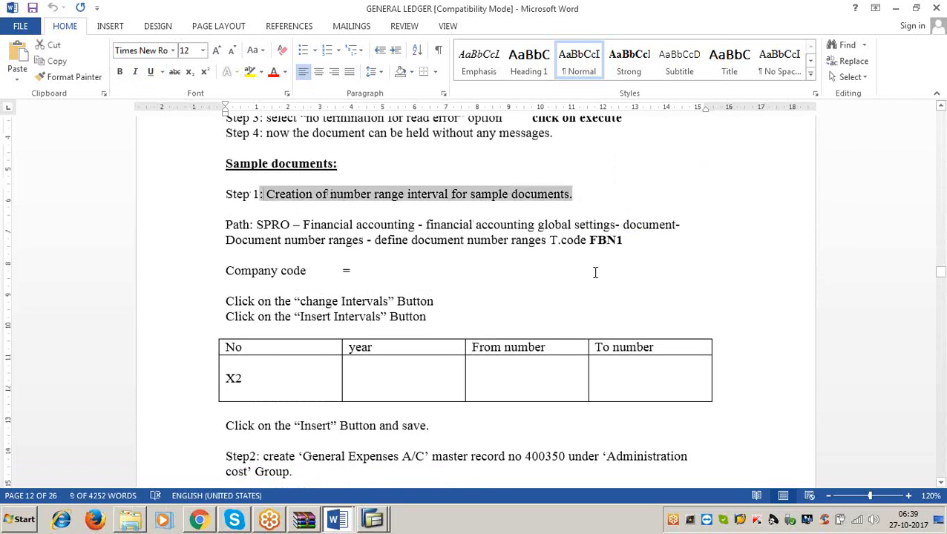
pyautogui.click(598, 300)
pyautogui.moveTo(561, 240); pyautogui.dragTo(622, 241)
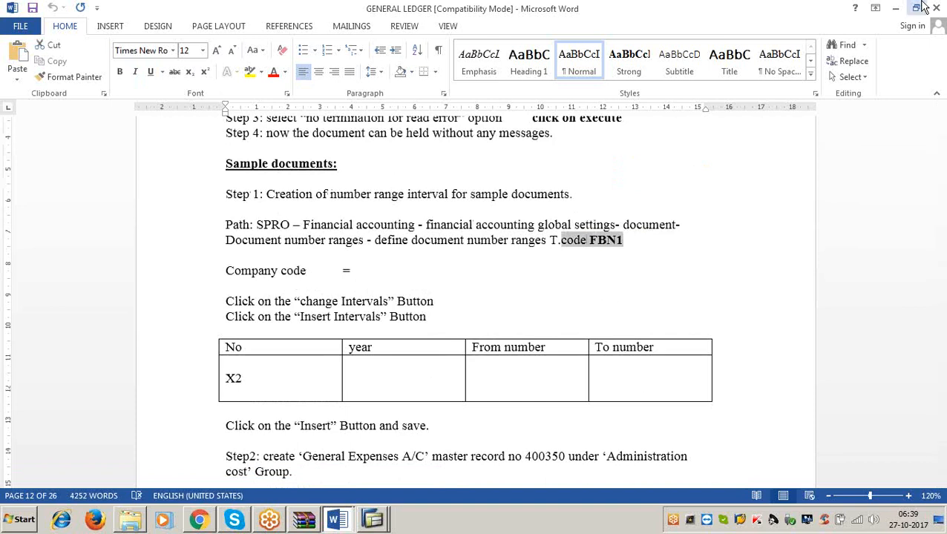
# Switch to the first SAP session, start /nfbn1 and open the number range intervals of company code 3366 for changing.
pyautogui.click(896, 9)
pyautogui.click(374, 519)
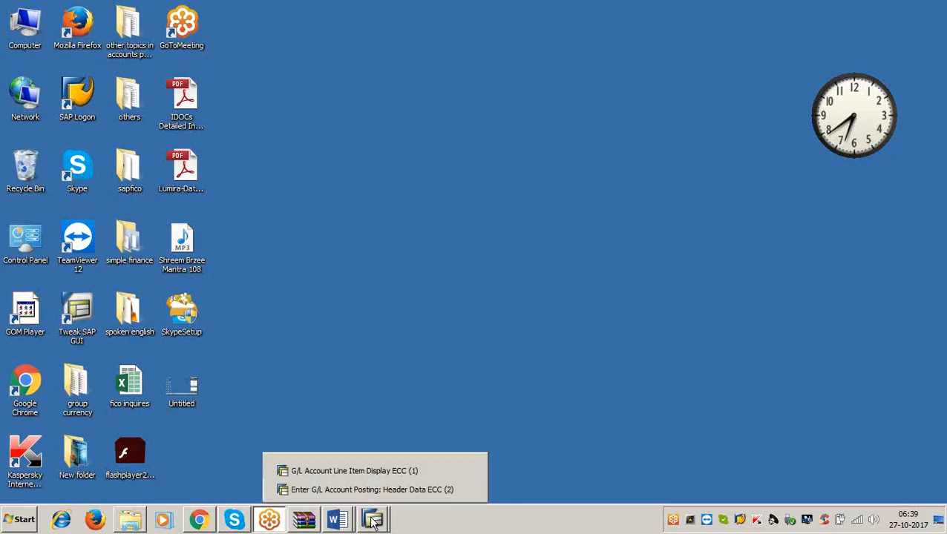
pyautogui.click(365, 473)
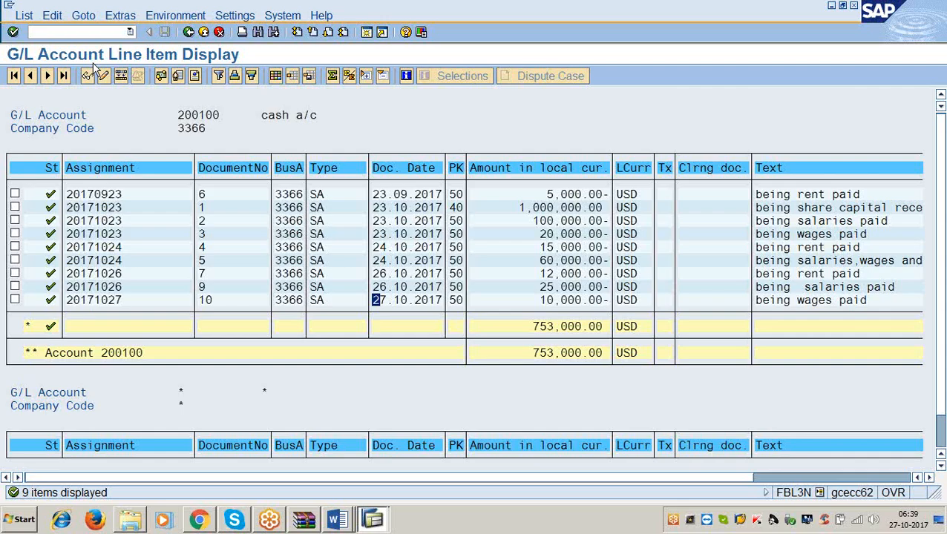
pyautogui.click(73, 32)
pyautogui.write('/nfbn1')
pyautogui.press('Return')
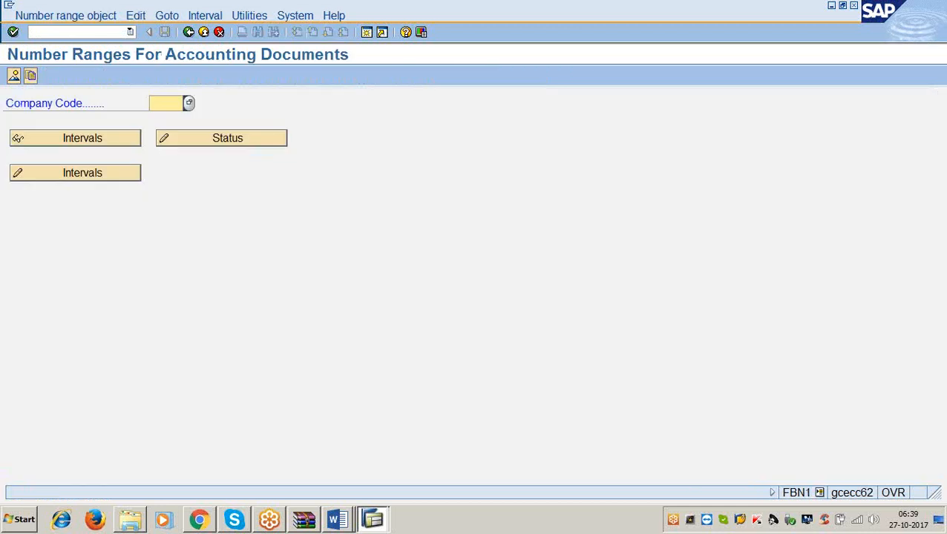
pyautogui.write('3366')
pyautogui.click(109, 174)
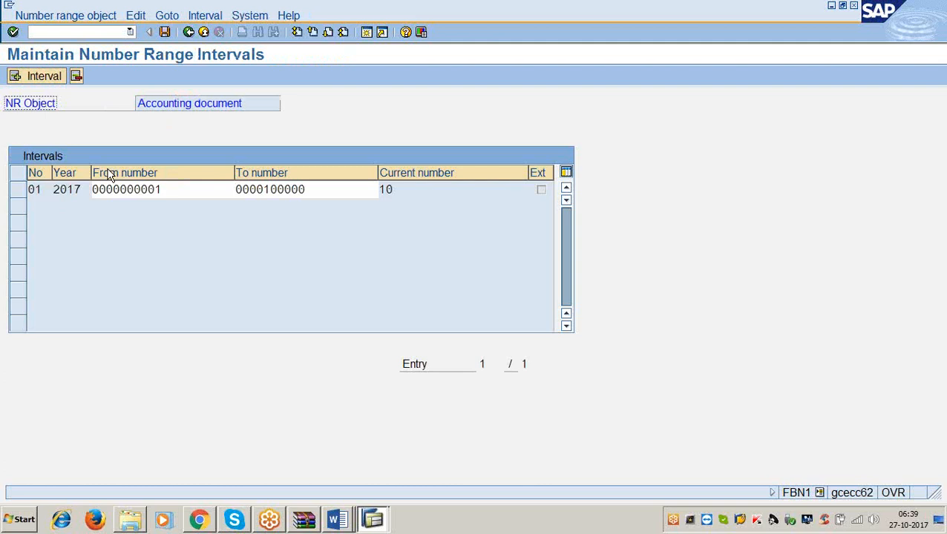
# Examine the number, from number, to number and current number of existing interval 01.
pyautogui.click(48, 190)
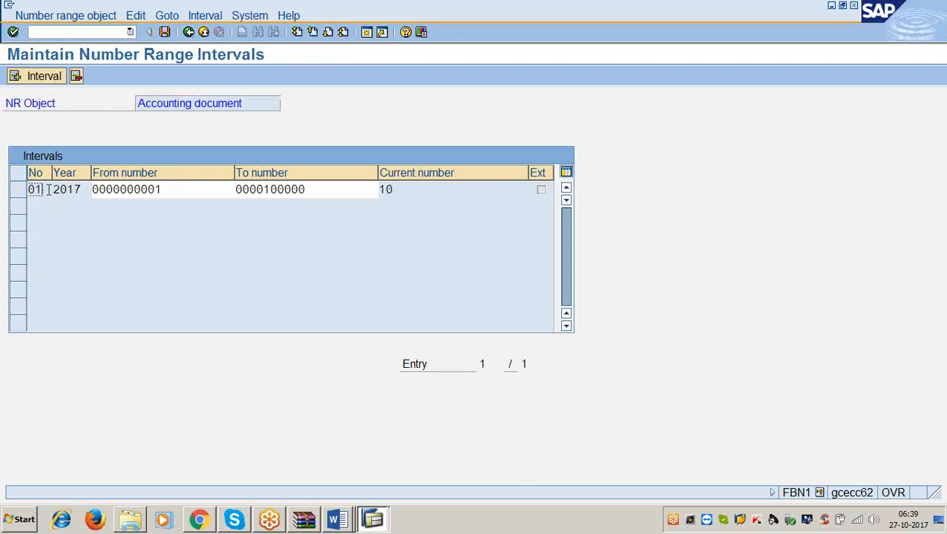
pyautogui.click(164, 190)
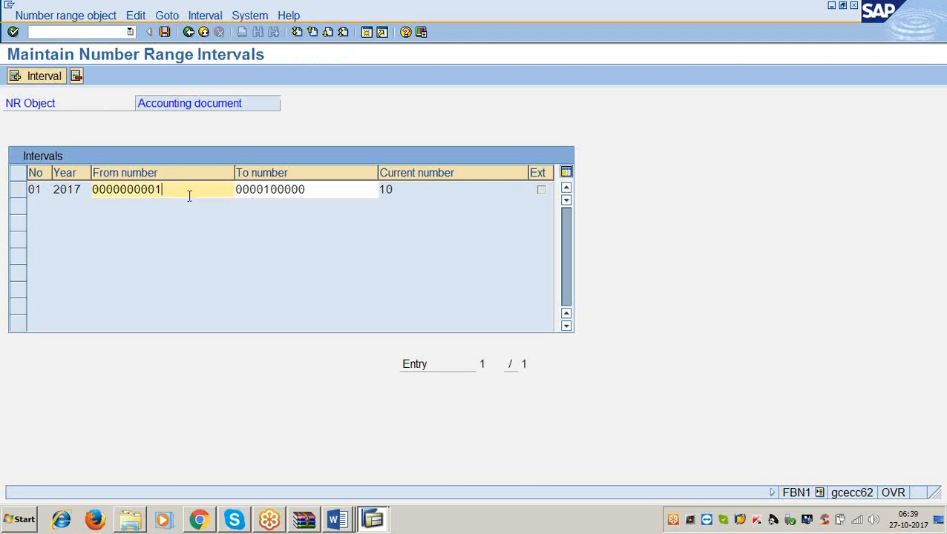
pyautogui.click(321, 189)
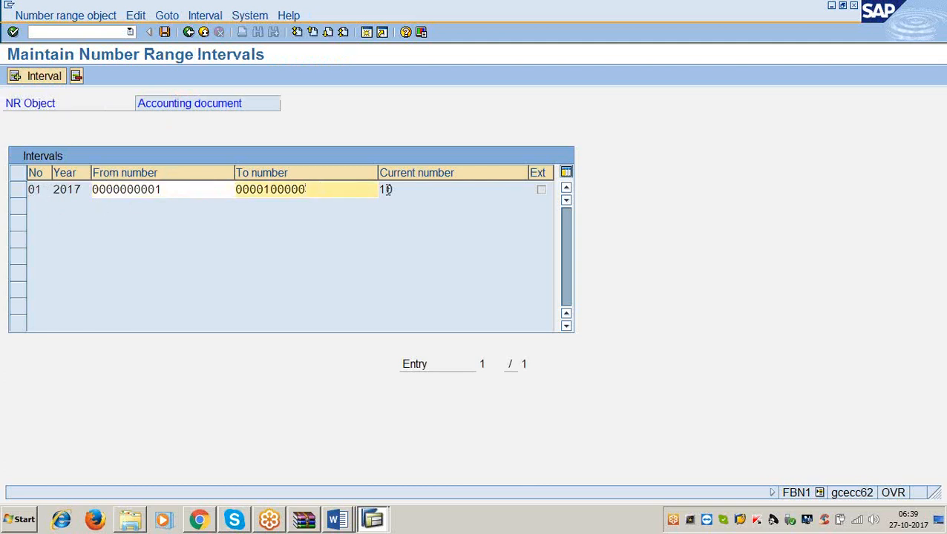
pyautogui.moveTo(402, 190); pyautogui.dragTo(375, 189)
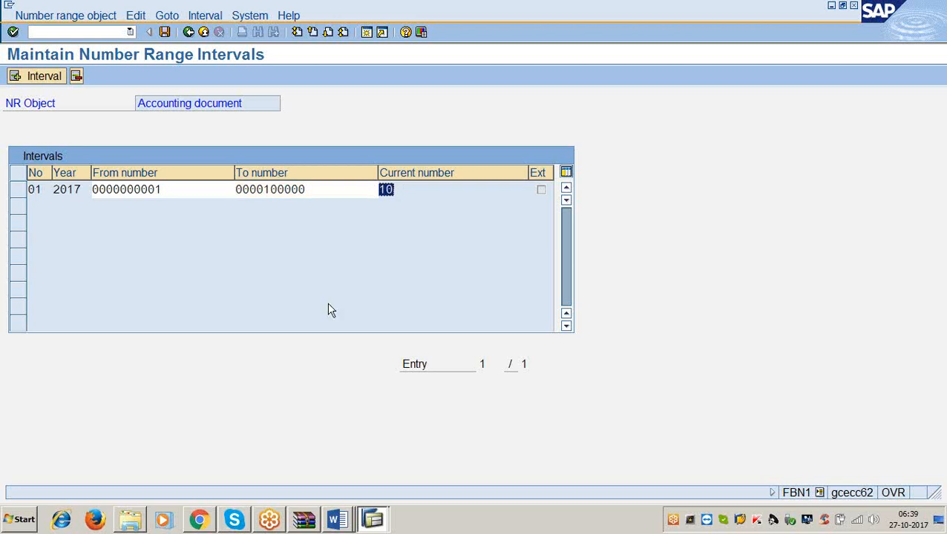
pyautogui.click(388, 190)
pyautogui.click(311, 188)
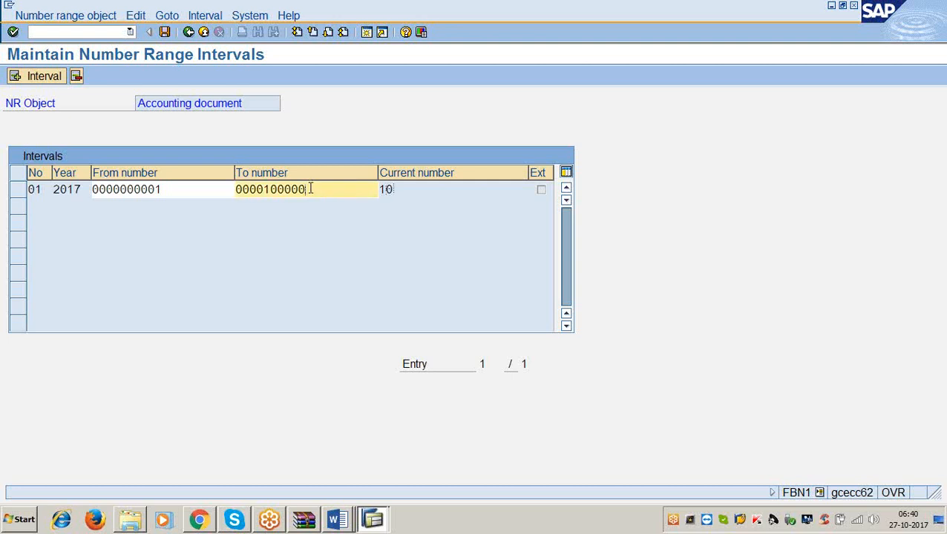
pyautogui.moveTo(311, 189); pyautogui.dragTo(256, 190)
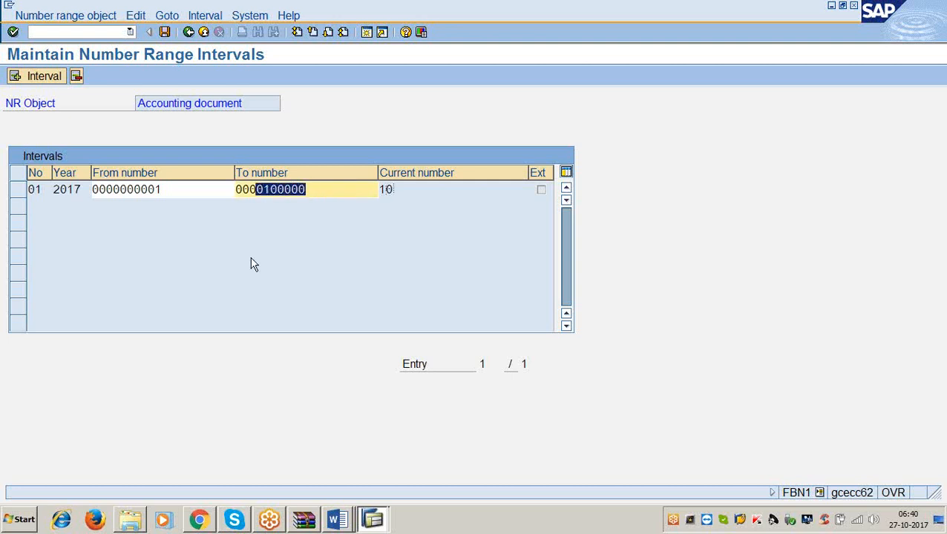
# Start inserting a new number range interval with number X2 and year 2017.
pyautogui.click(43, 80)
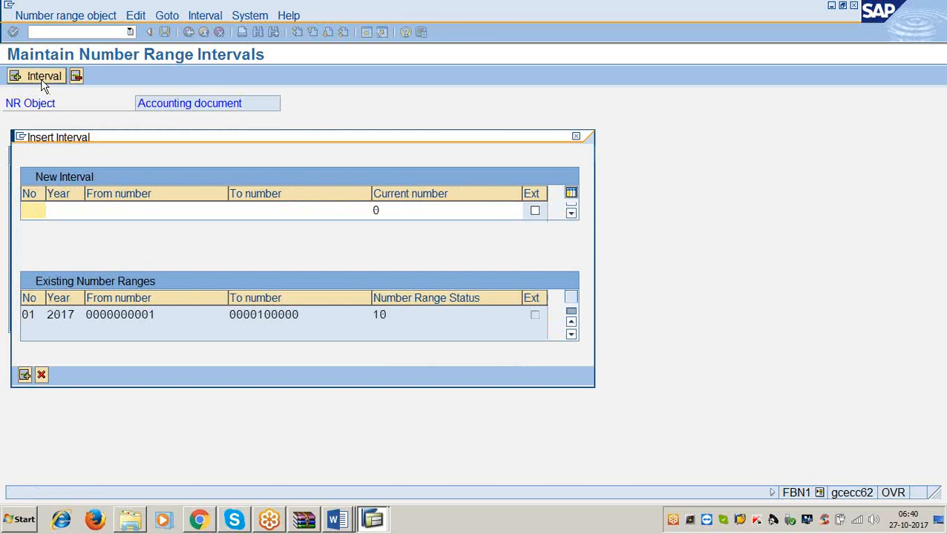
pyautogui.write('x2')
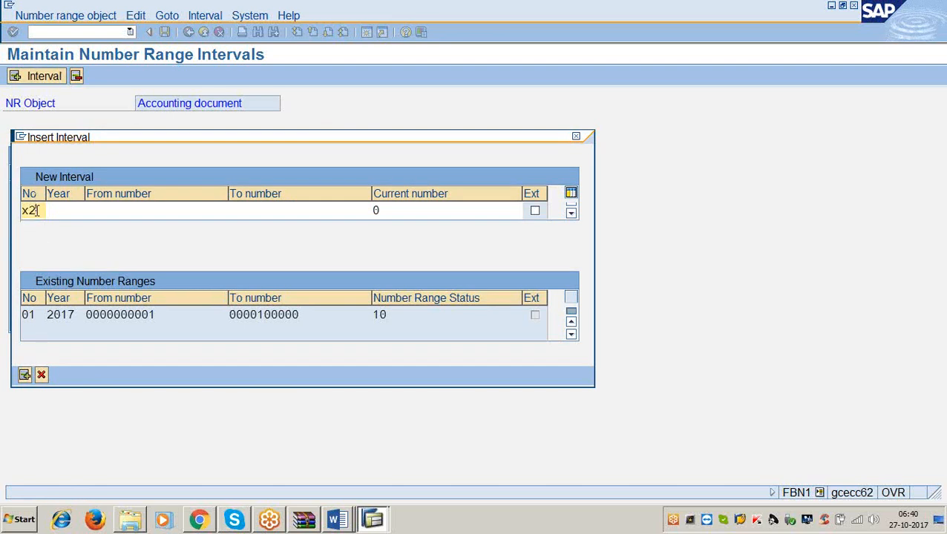
pyautogui.press('Tab')
pyautogui.write('2017')
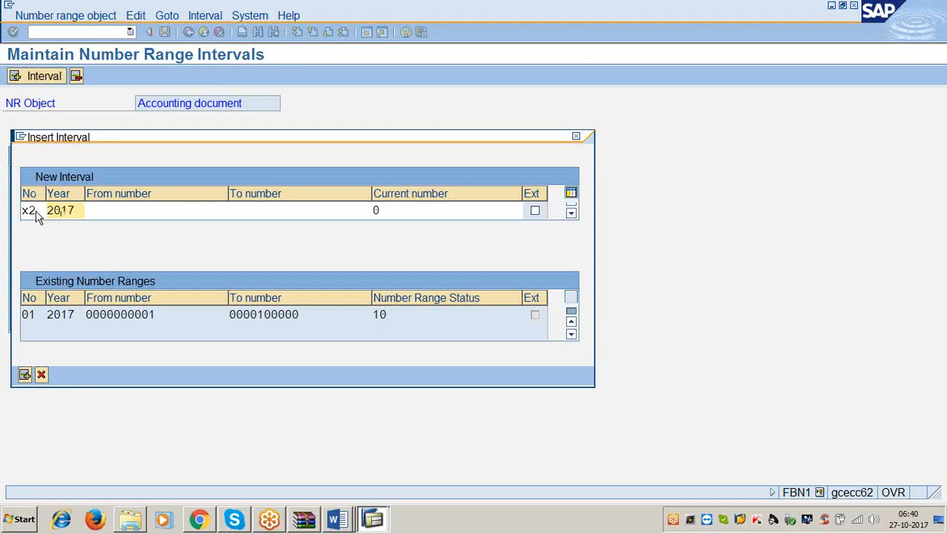
# Check the X2 row's year and from number cells in the GENERAL LEDGER Word file and return to SAP.
pyautogui.click(334, 520)
pyautogui.click(321, 477)
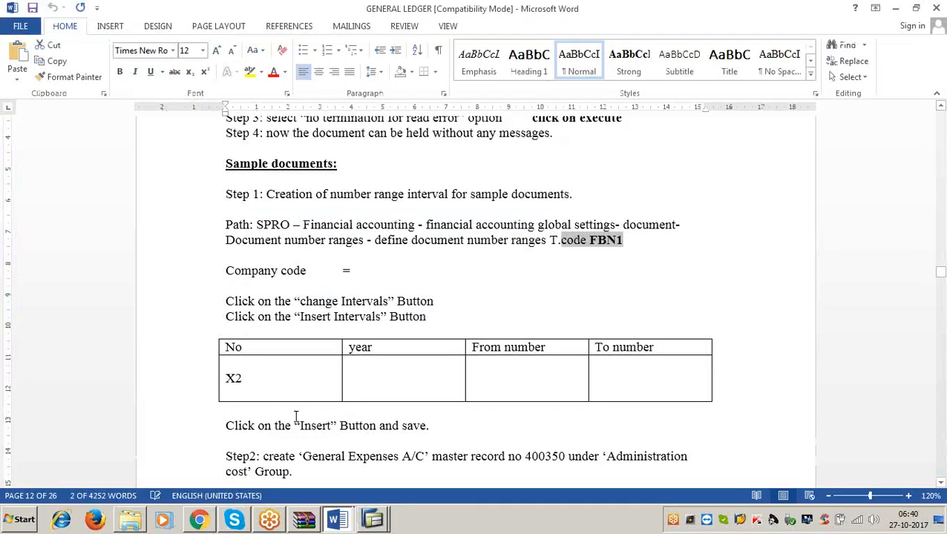
pyautogui.click(362, 377)
pyautogui.click(510, 379)
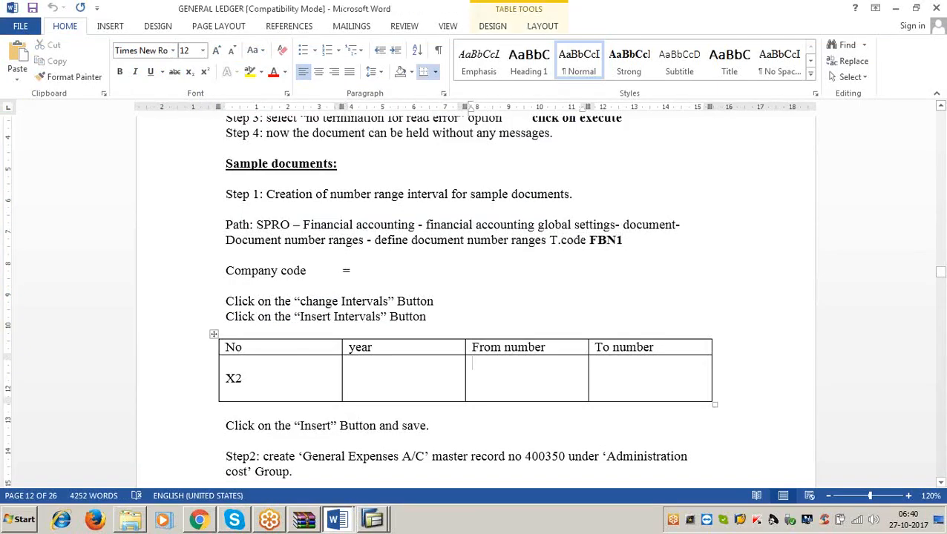
pyautogui.click(896, 8)
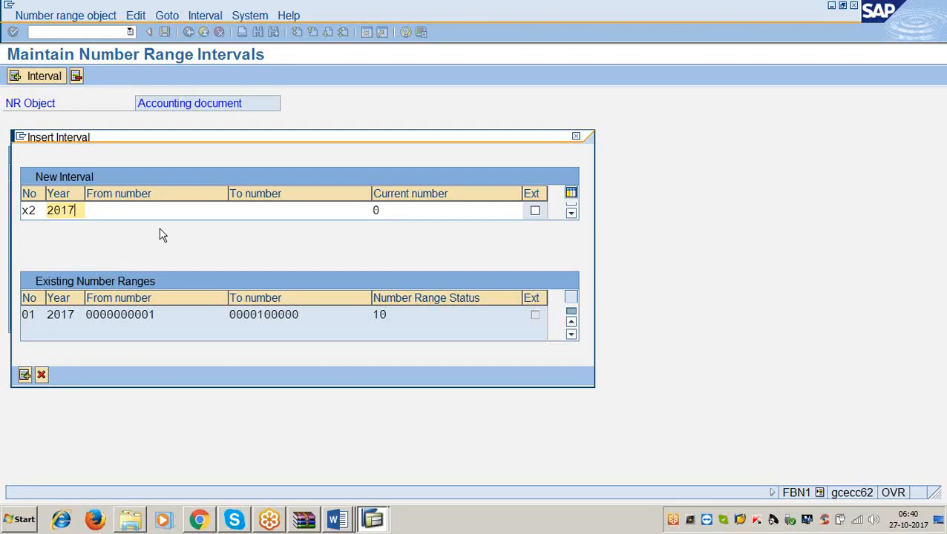
# Set the X2 interval's range from 100001 to 200000, checking the list of free intervals in between.
pyautogui.click(152, 210)
pyautogui.write('100001')
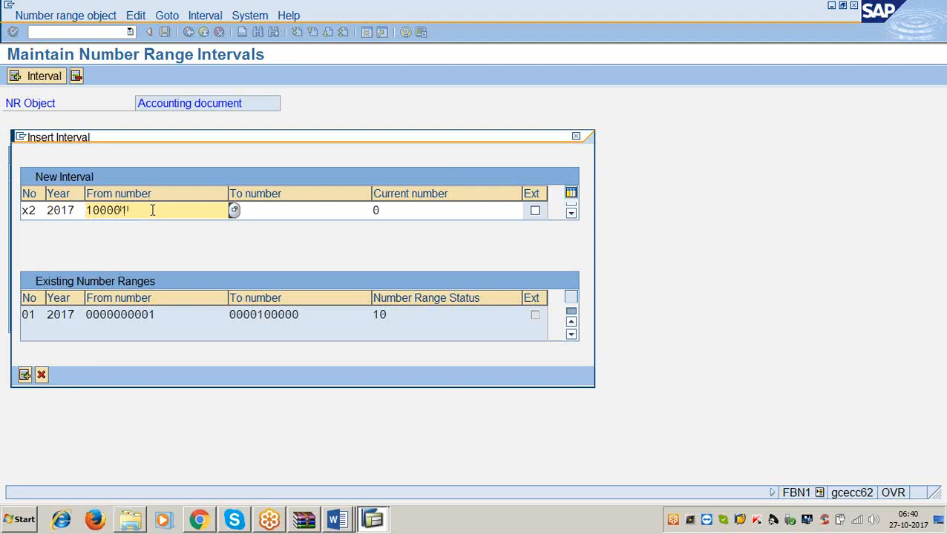
pyautogui.press('F4')
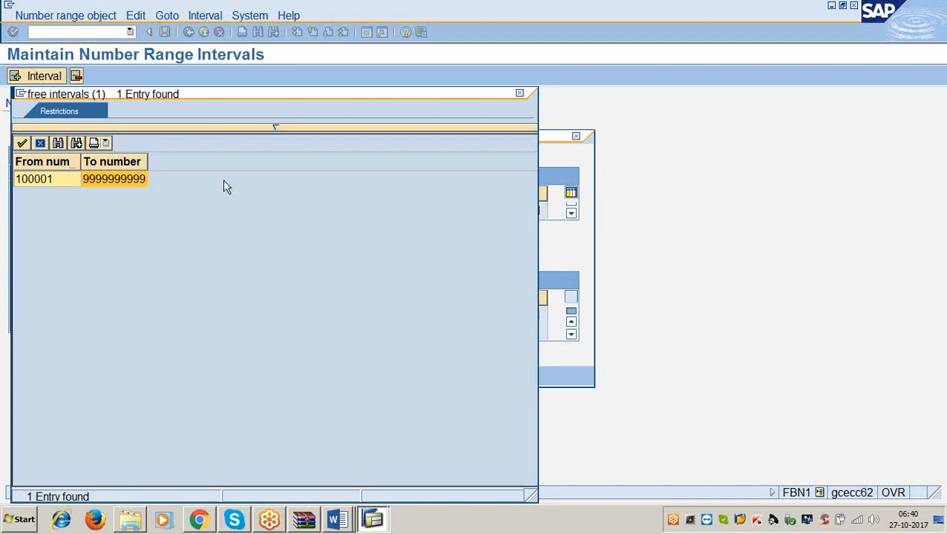
pyautogui.click(520, 95)
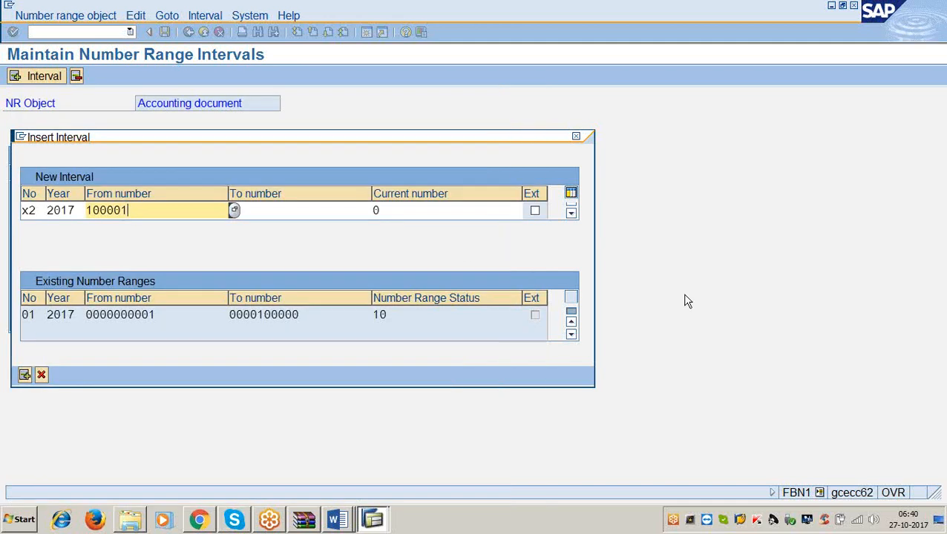
pyautogui.click(305, 206)
pyautogui.write('200000')
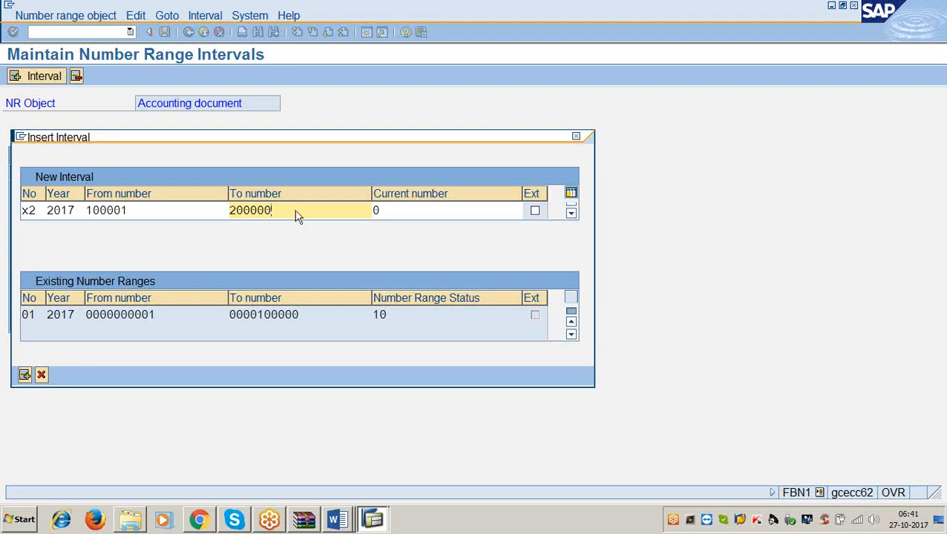
# Insert the new X2 interval and save the number ranges, accepting the transport notice.
pyautogui.click(24, 375)
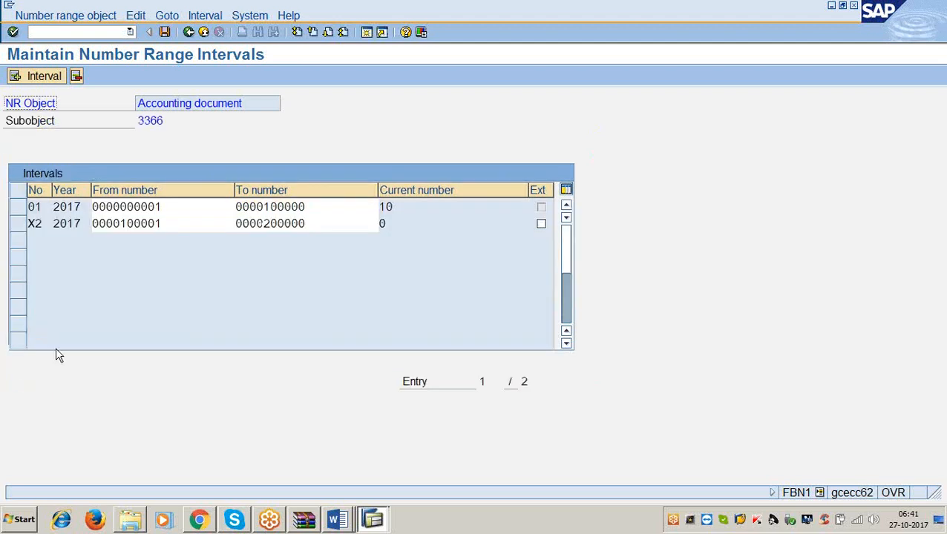
pyautogui.click(166, 33)
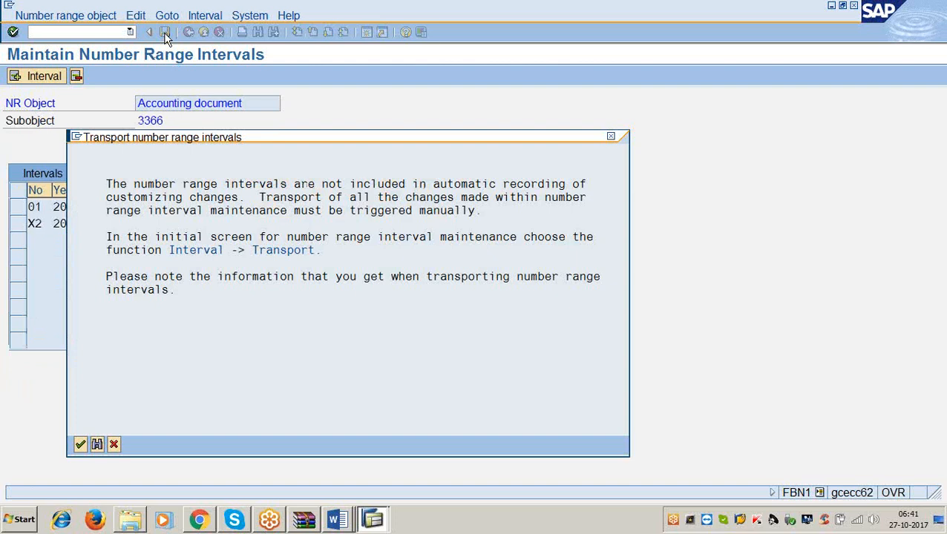
pyautogui.click(80, 444)
# Add the transaction code FS00 after the Step2 General Expenses A/C instruction in the GENERAL LEDGER Word file and return to SAP.
pyautogui.click(332, 520)
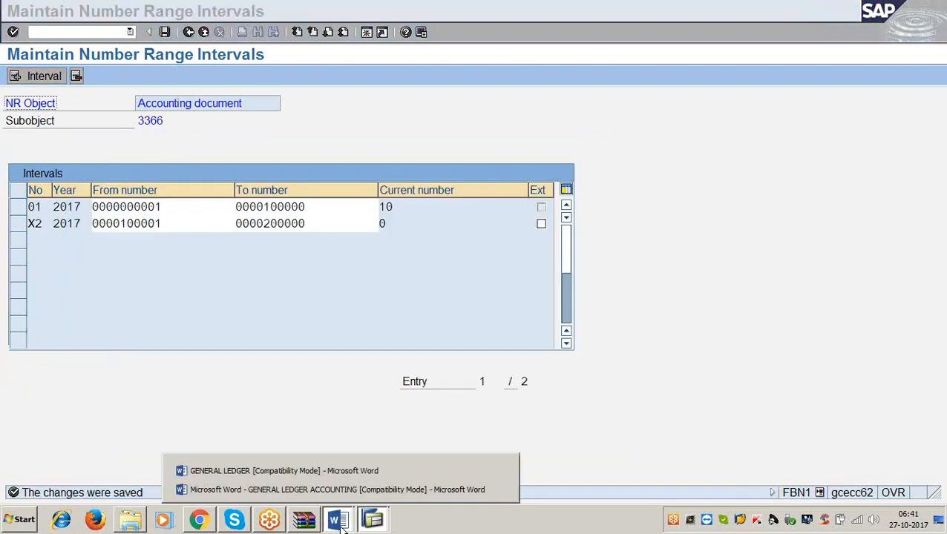
pyautogui.click(327, 468)
pyautogui.scroll(-6, 277, 389)
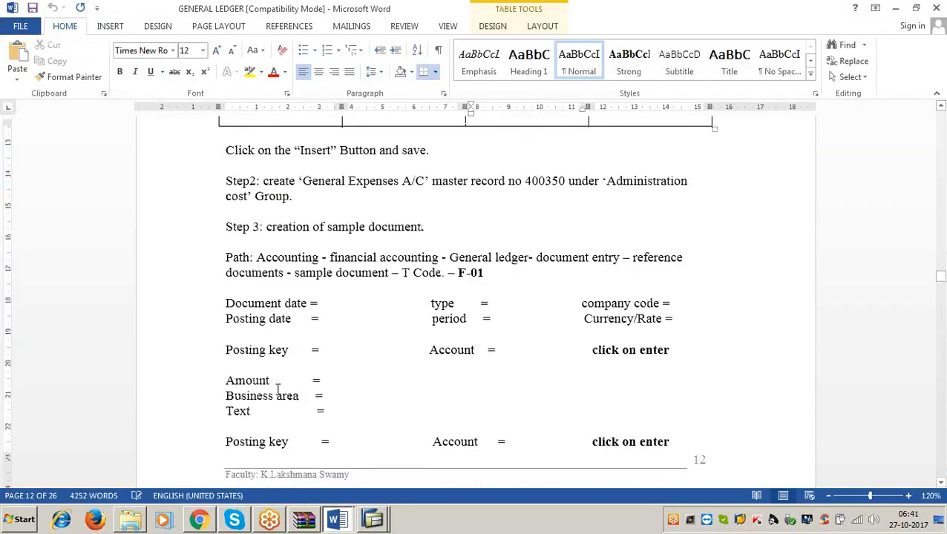
pyautogui.click(431, 183)
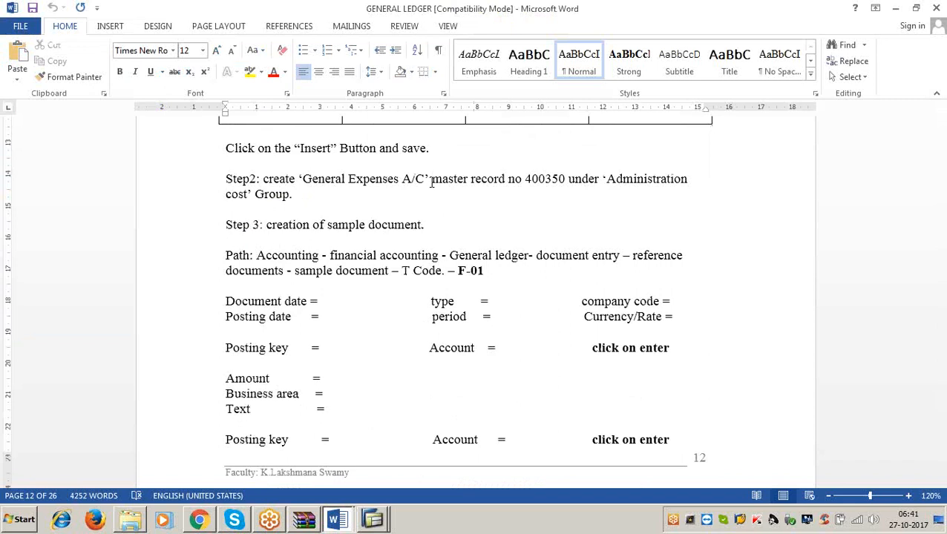
pyautogui.click(565, 180)
pyautogui.moveTo(566, 180); pyautogui.dragTo(688, 180)
pyautogui.click(302, 194)
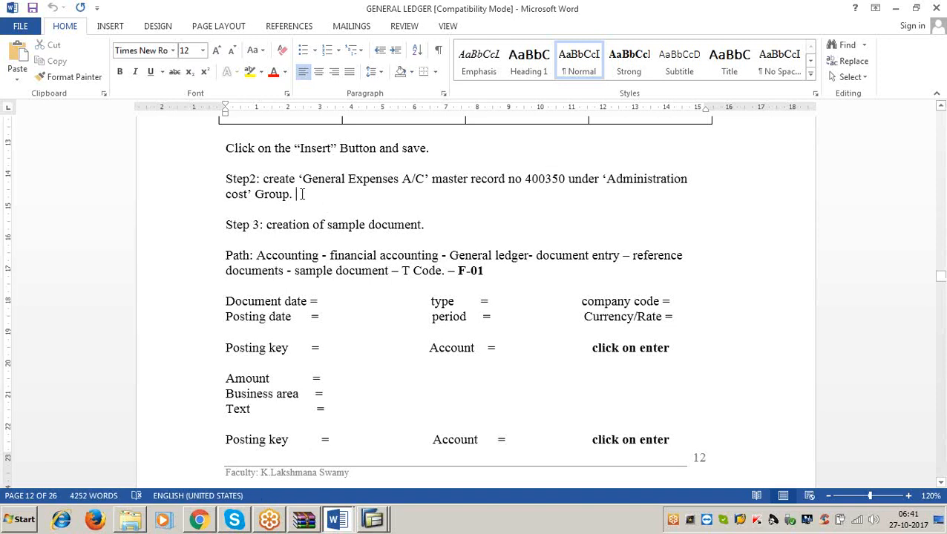
pyautogui.write('FS00')
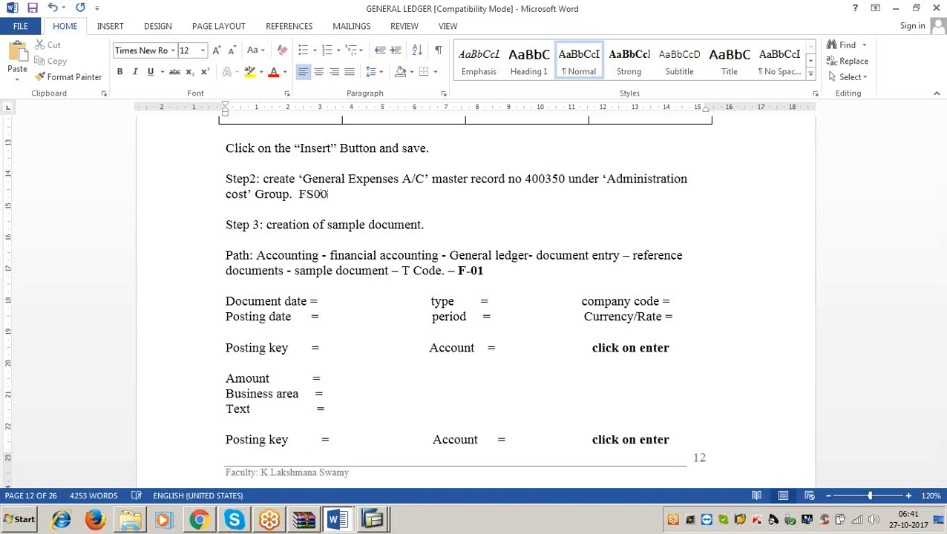
pyautogui.click(895, 9)
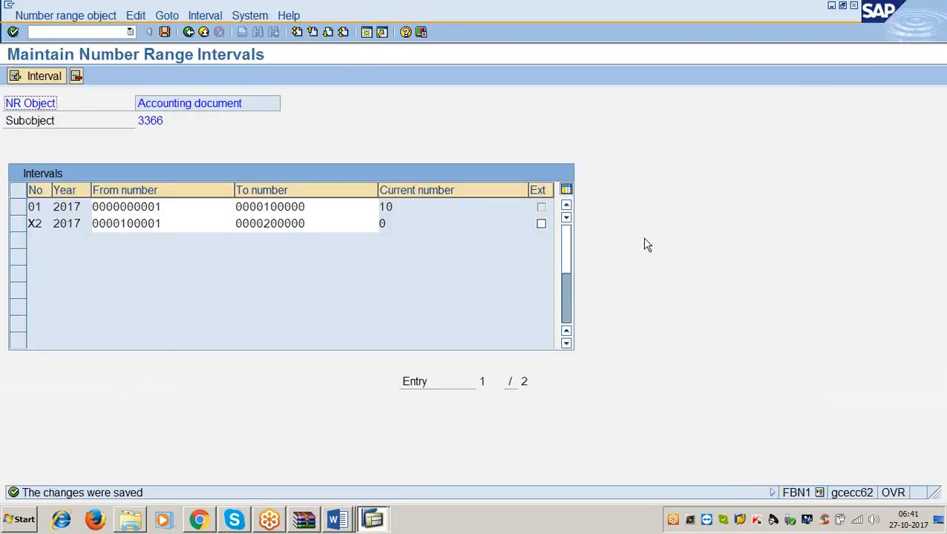
# Open transaction OBD4 and position the G/L account groups list at chart of accounts 3366.
pyautogui.click(102, 32)
pyautogui.write('/nobd4')
pyautogui.press('Return')
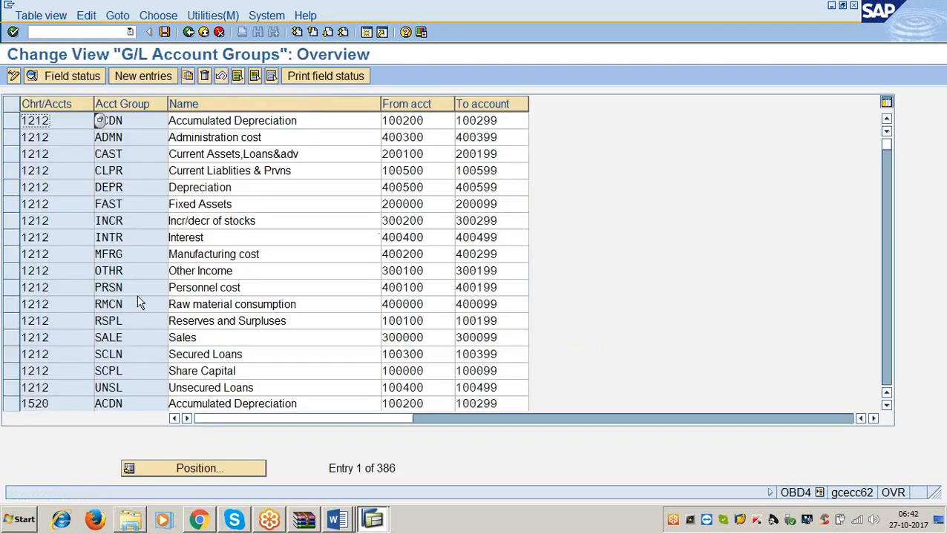
pyautogui.click(218, 470)
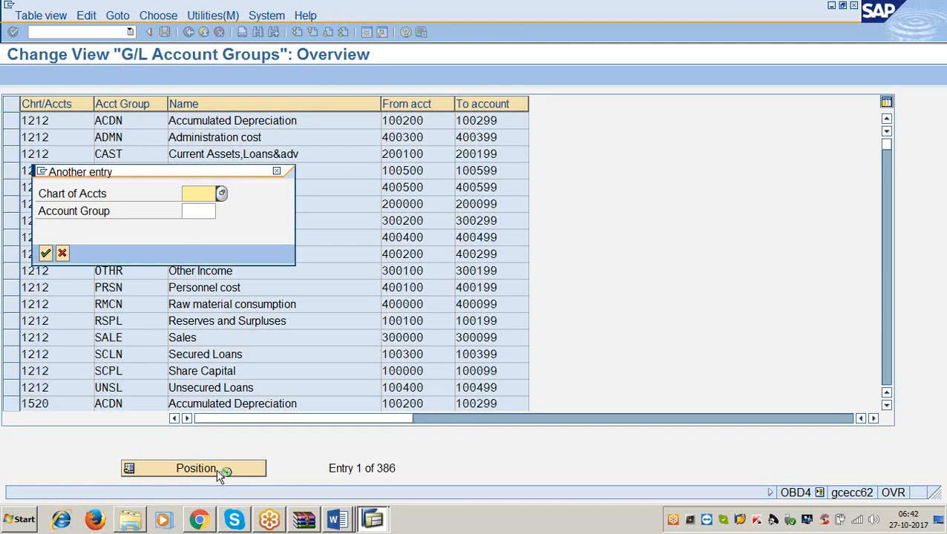
pyautogui.write('3366')
pyautogui.press('Return')
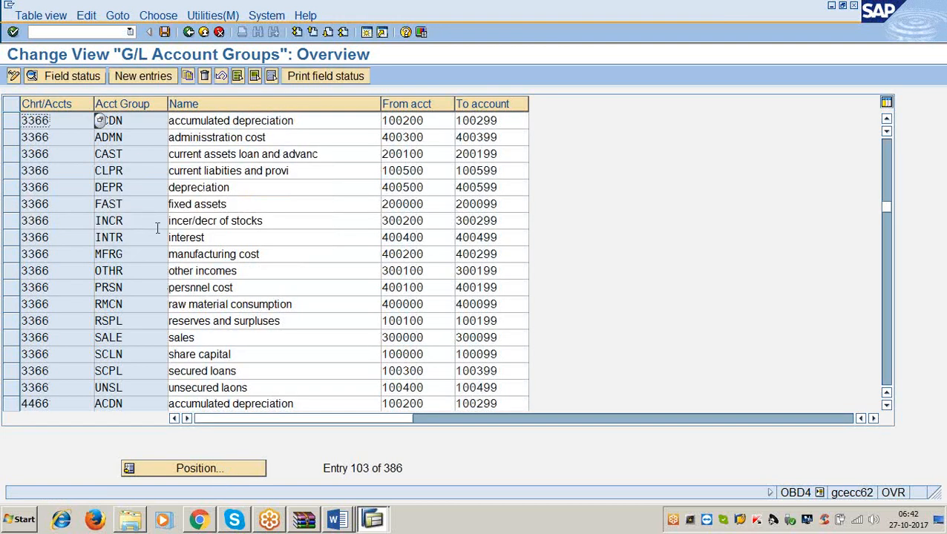
# Check the name and the from and to account numbers of account group ADMN in chart 3366.
pyautogui.click(284, 138)
pyautogui.moveTo(165, 141); pyautogui.dragTo(153, 143)
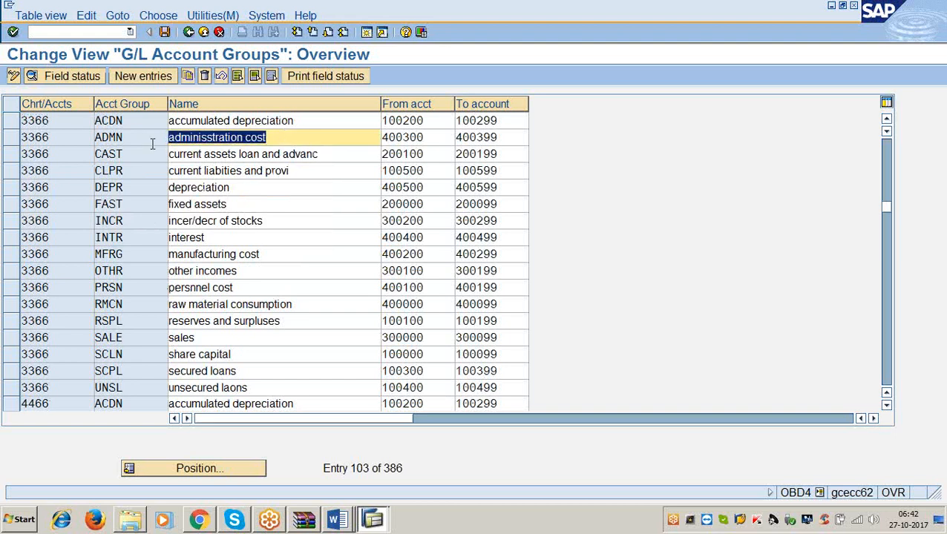
pyautogui.click(265, 153)
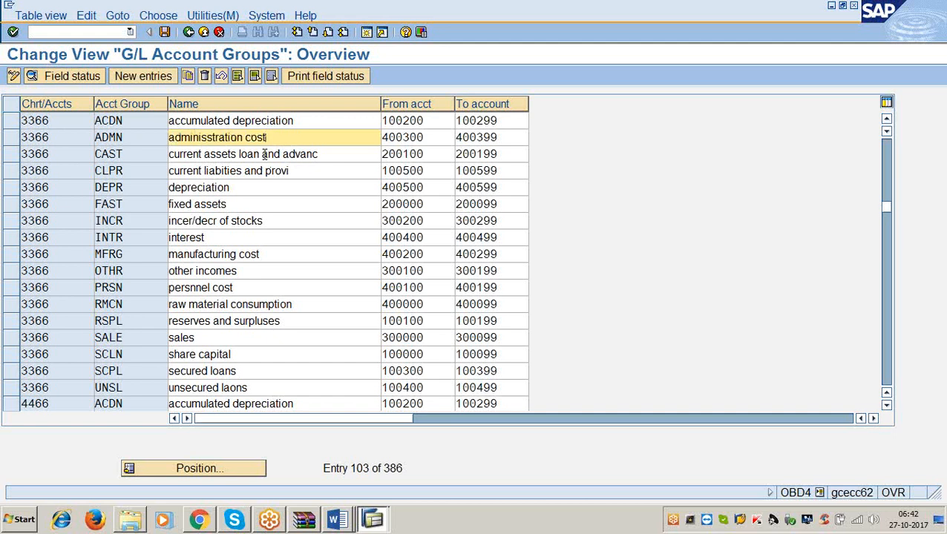
pyautogui.moveTo(434, 143); pyautogui.dragTo(355, 144)
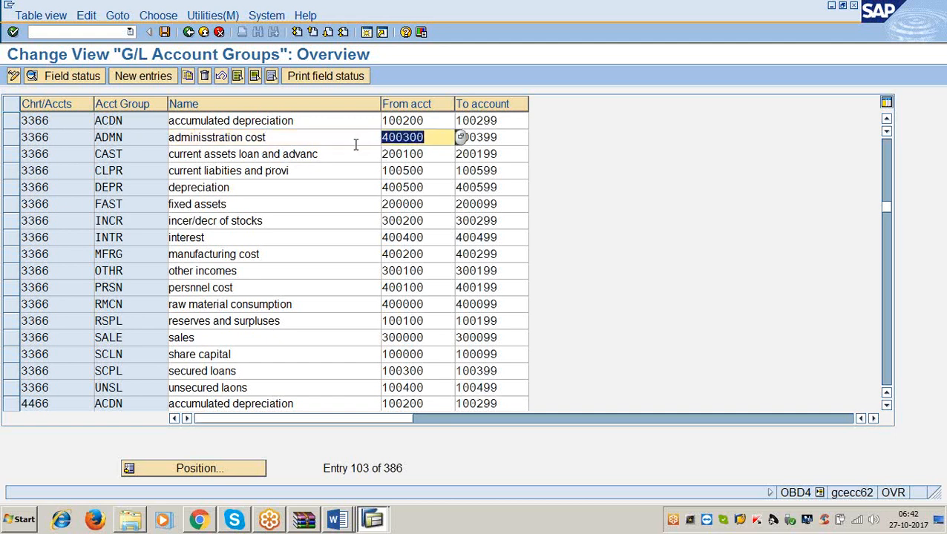
pyautogui.moveTo(504, 141); pyautogui.dragTo(443, 135)
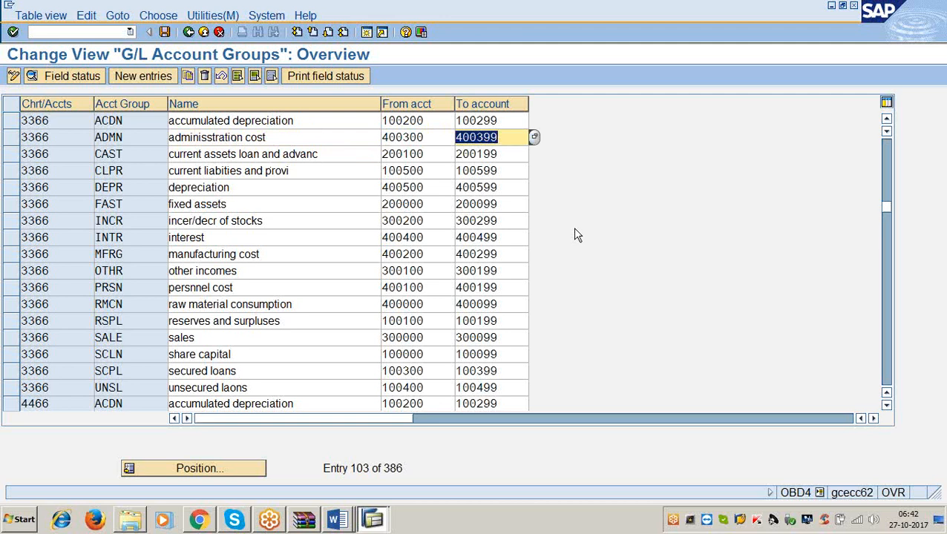
pyautogui.click(445, 136)
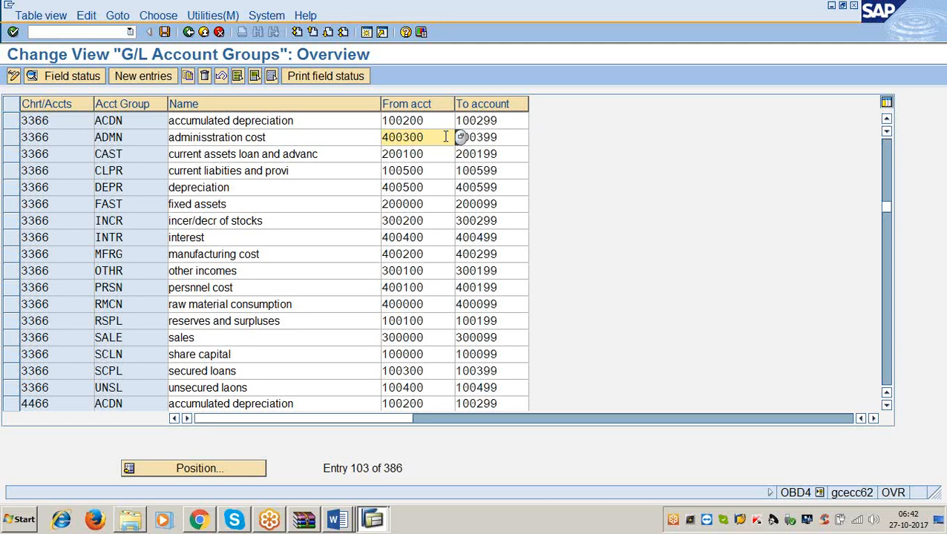
# Switch to the SAP session with the G/L account posting screen and open transaction FS00 there.
pyautogui.click(374, 519)
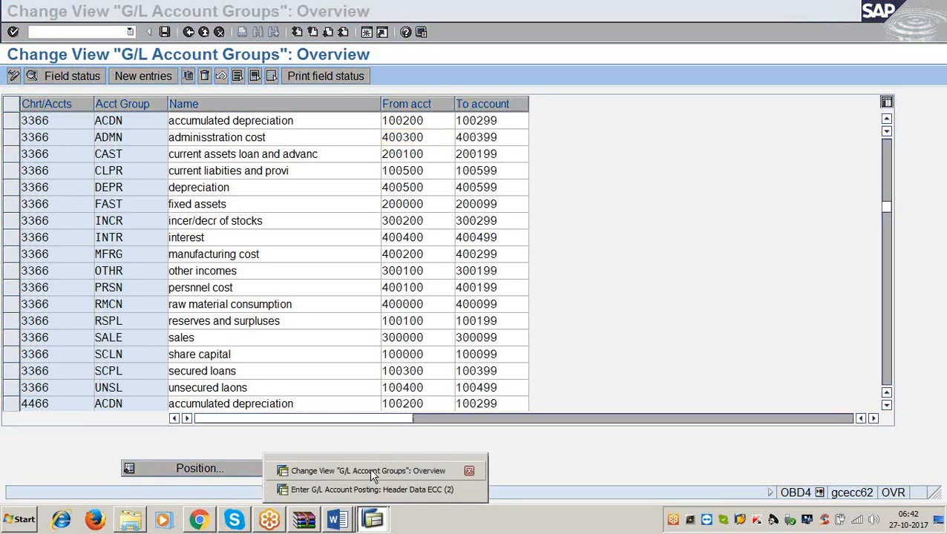
pyautogui.click(371, 487)
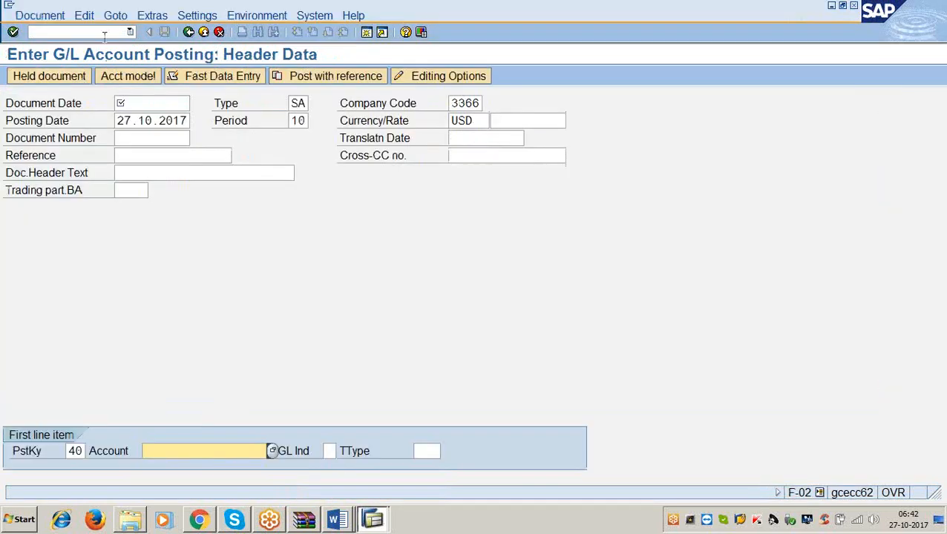
pyautogui.click(105, 34)
pyautogui.write('/nfs00')
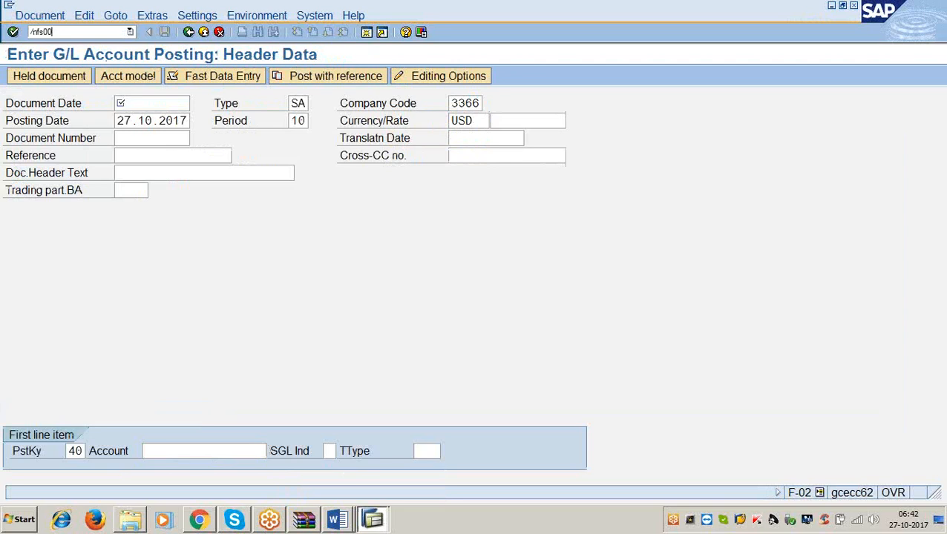
pyautogui.press('Return')
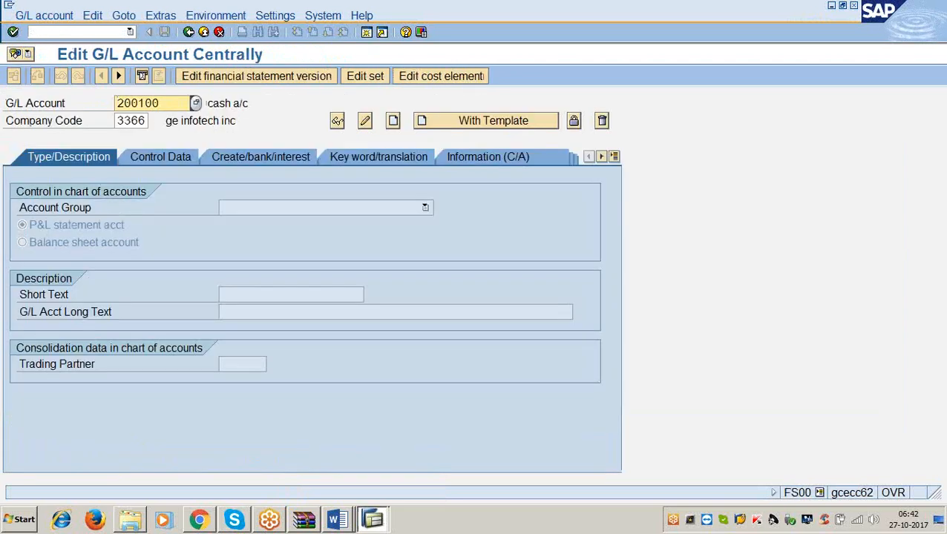
# Start creating G/L account 400350 in company code 3366.
pyautogui.click(178, 109)
pyautogui.press('BackSpace')
pyautogui.press('BackSpace')
pyautogui.press('BackSpace')
pyautogui.press('BackSpace')
pyautogui.press('BackSpace')
pyautogui.press('BackSpace')
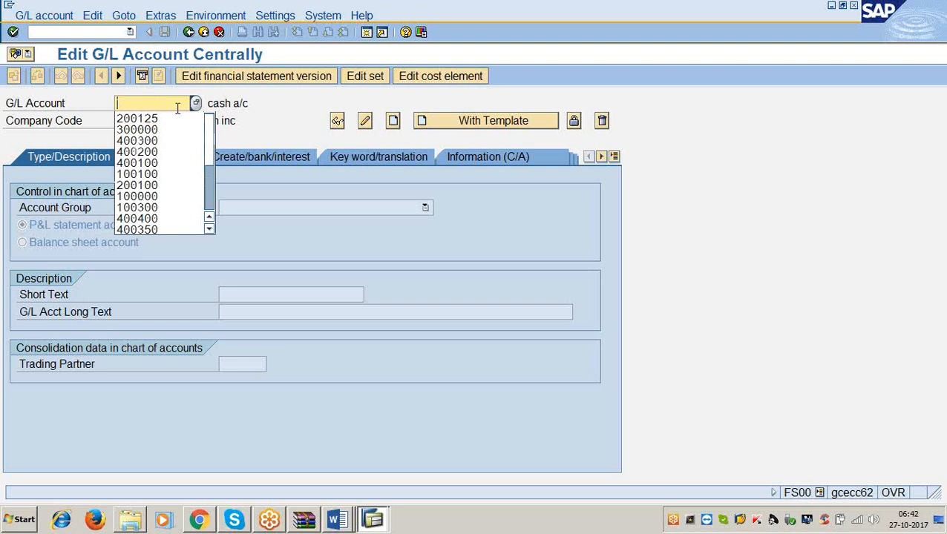
pyautogui.write('400350')
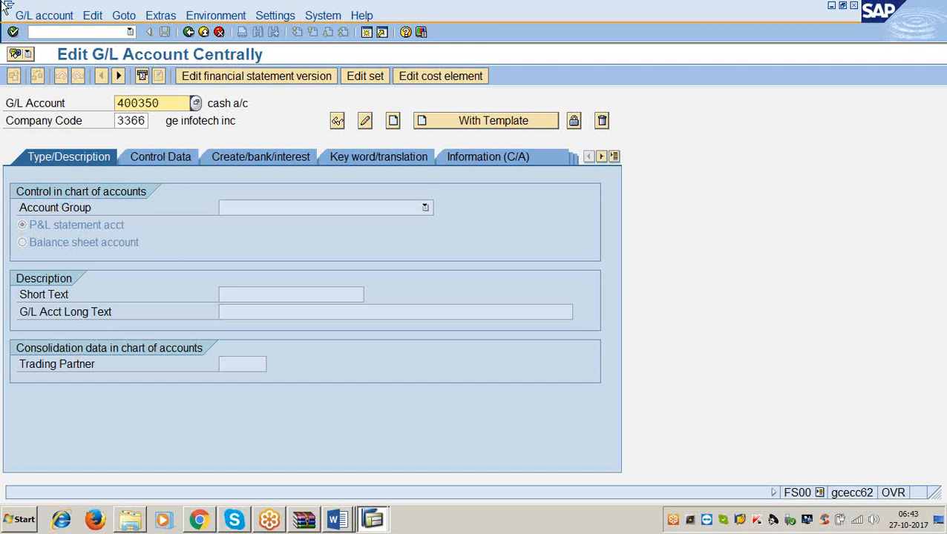
pyautogui.click(31, 16)
pyautogui.click(46, 48)
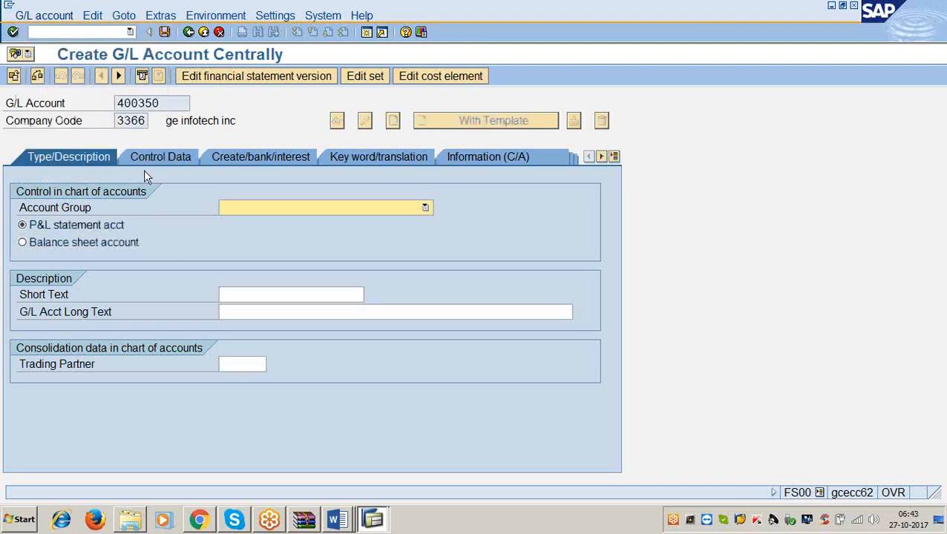
# Assign the account group adminisstration cost and enter sundry exps a/c as both the short text and the G/L account long text.
pyautogui.click(425, 208)
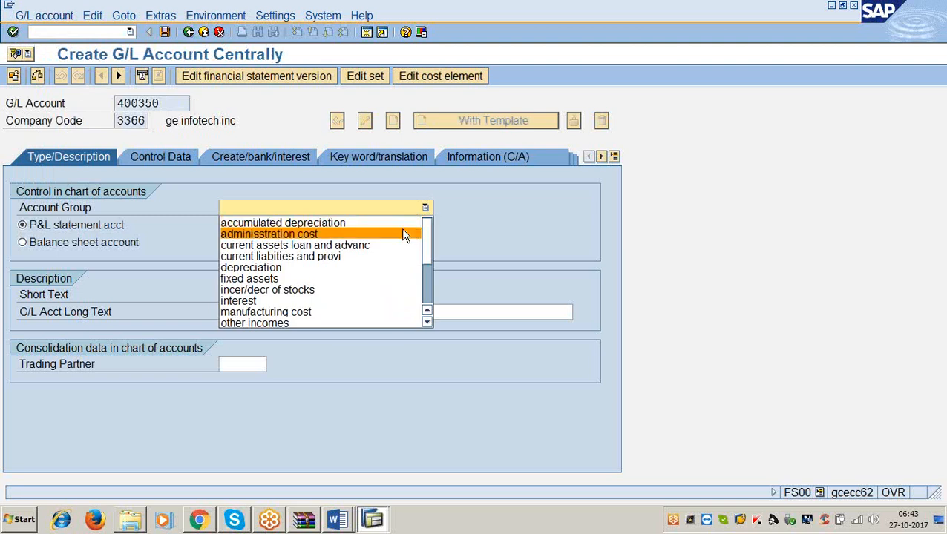
pyautogui.click(404, 235)
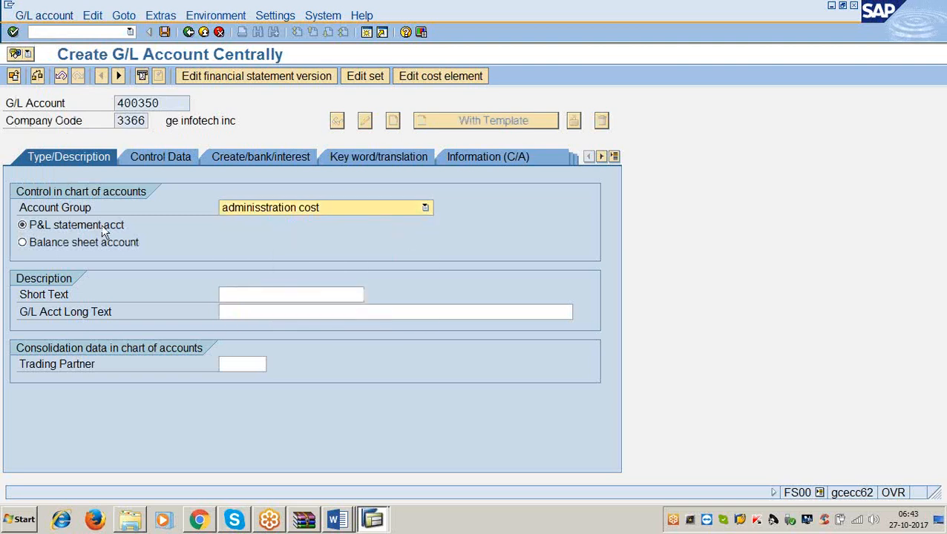
pyautogui.click(259, 295)
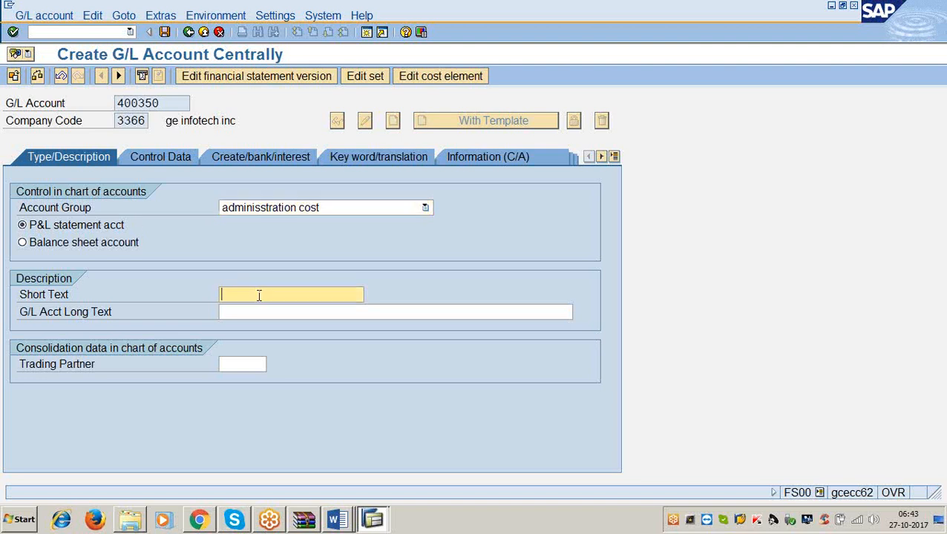
pyautogui.write('sund')
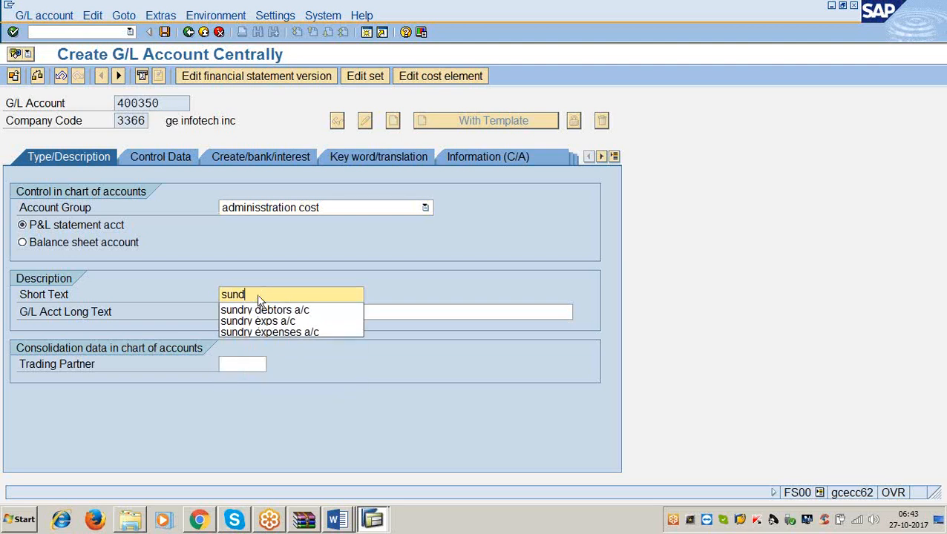
pyautogui.write('ry exps a')
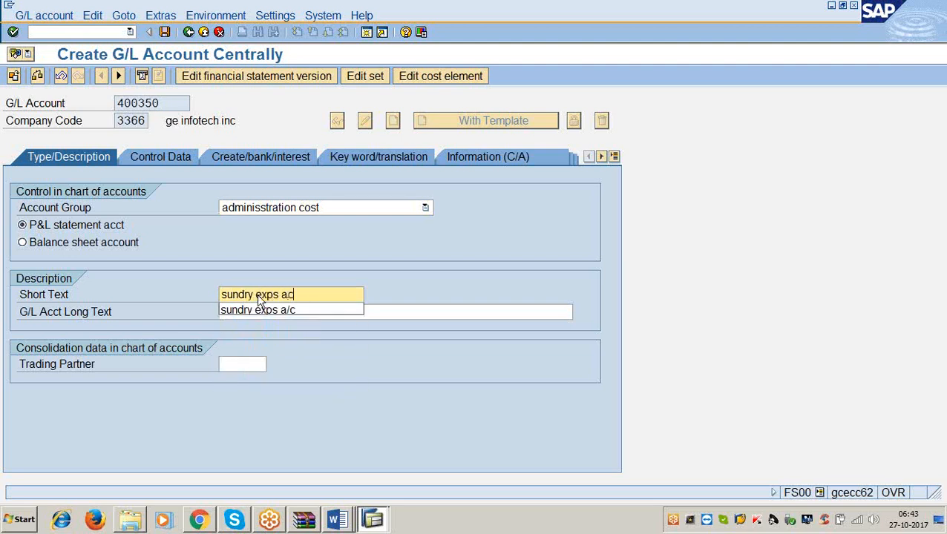
pyautogui.write('/c')
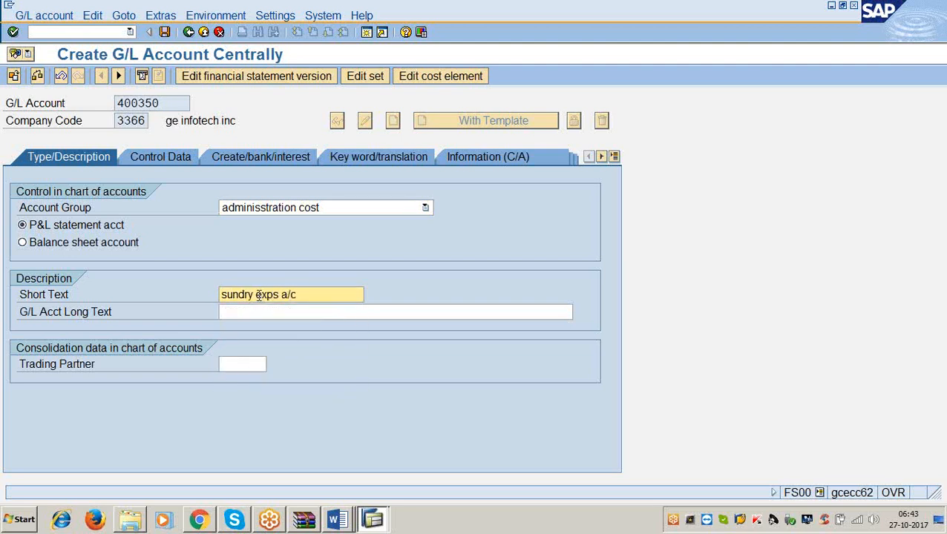
pyautogui.press('Tab')
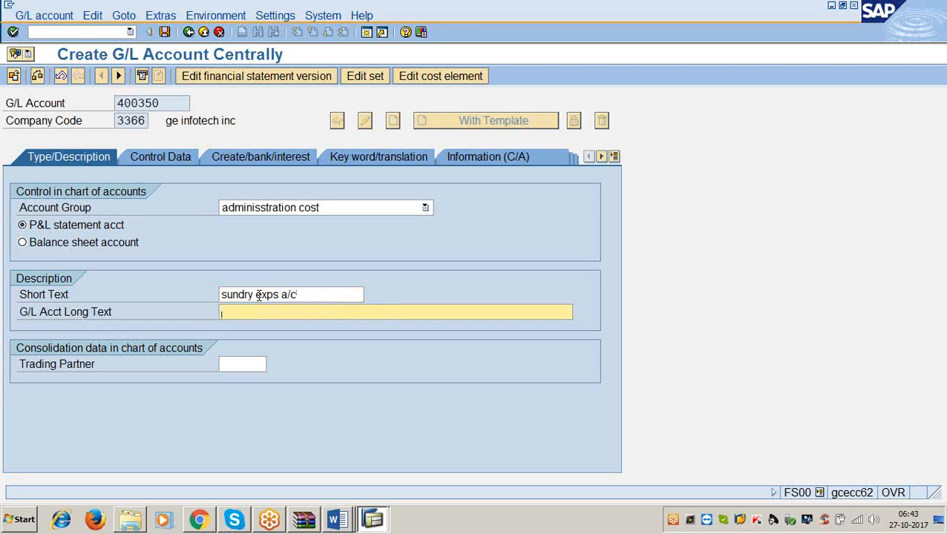
pyautogui.write('sundry exps a/c')
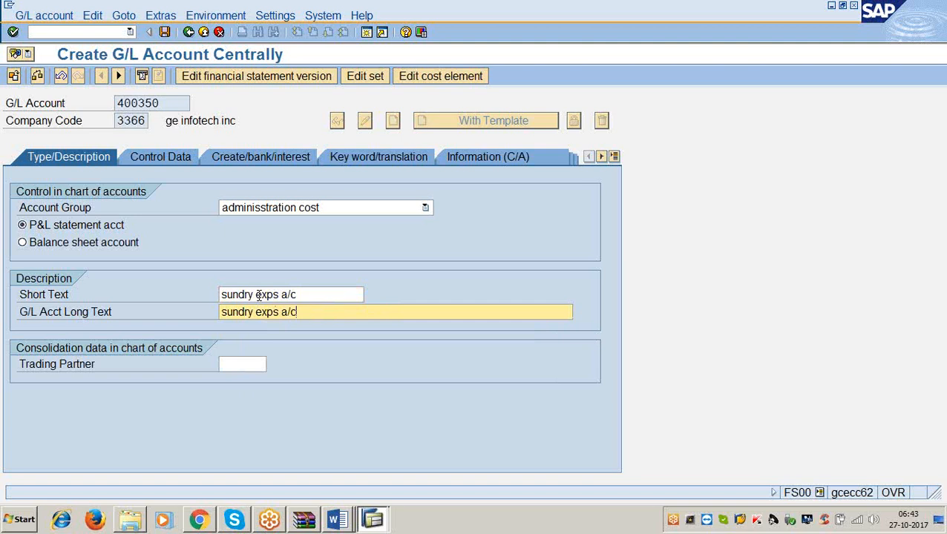
# Enable only balances in local currency and line item display in the account's control data.
pyautogui.click(131, 157)
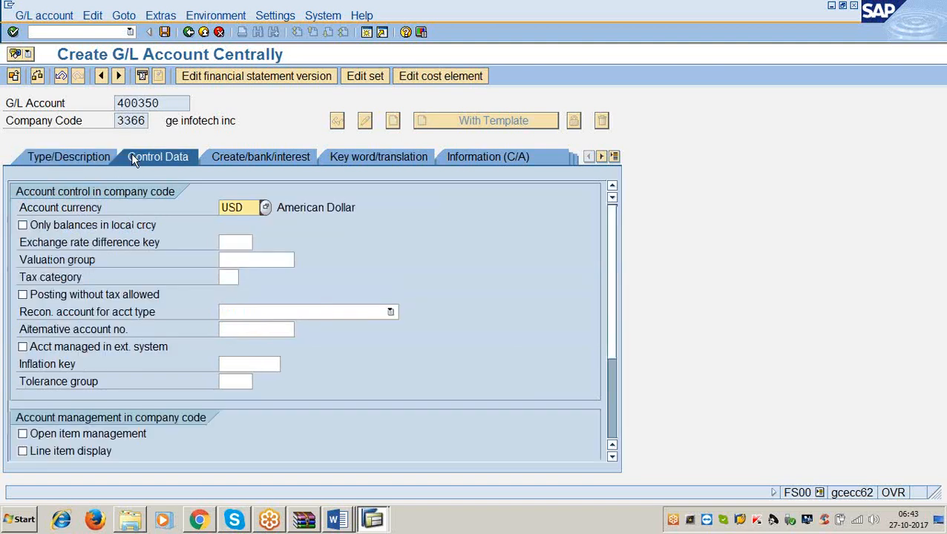
pyautogui.click(246, 207)
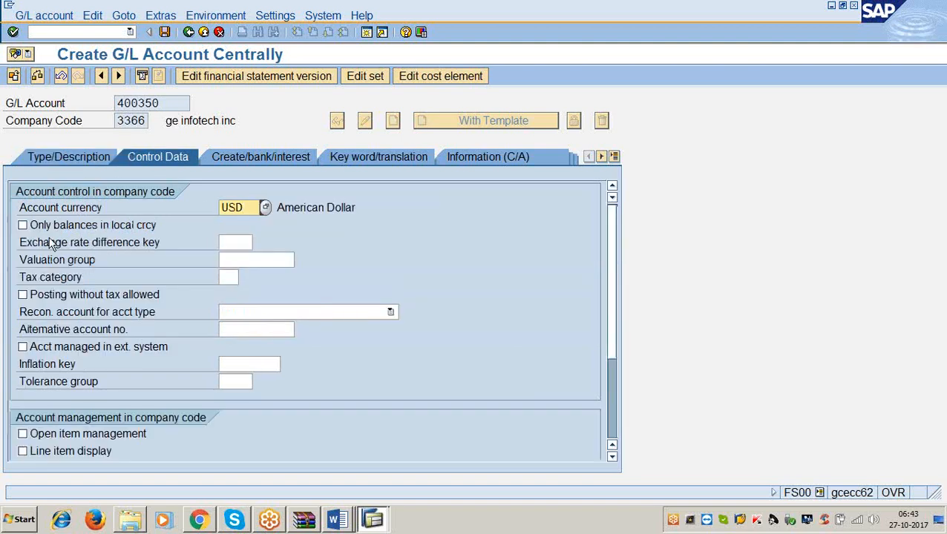
pyautogui.click(23, 227)
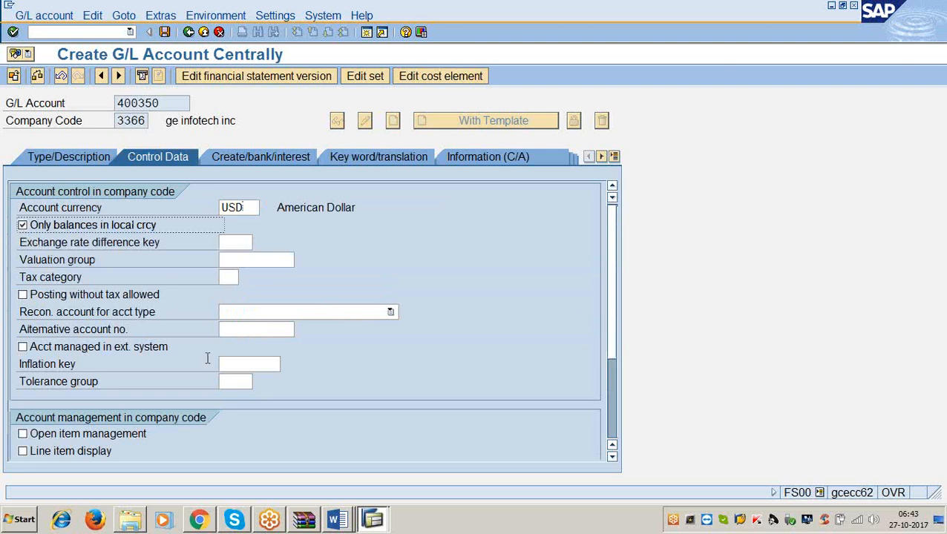
pyautogui.click(23, 452)
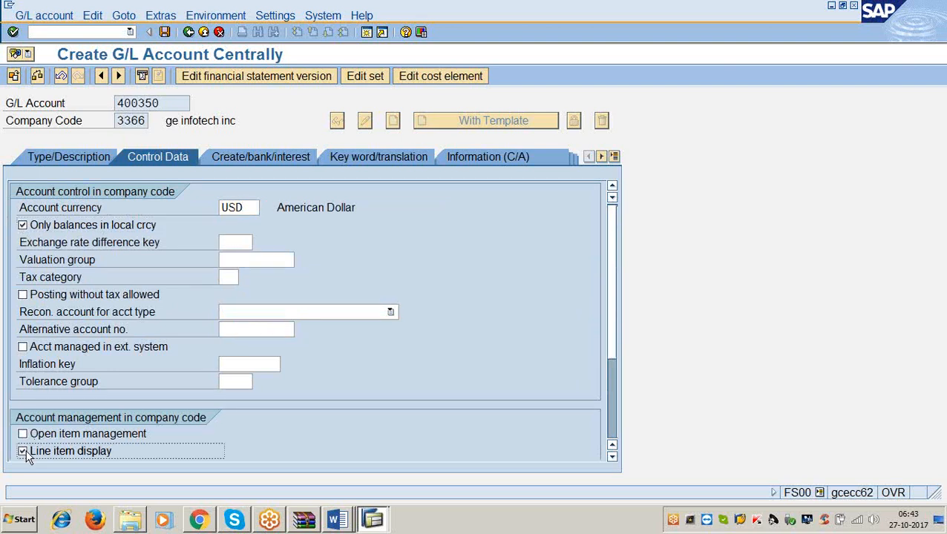
# Set the sort key to 001 in the account management data.
pyautogui.click(336, 520)
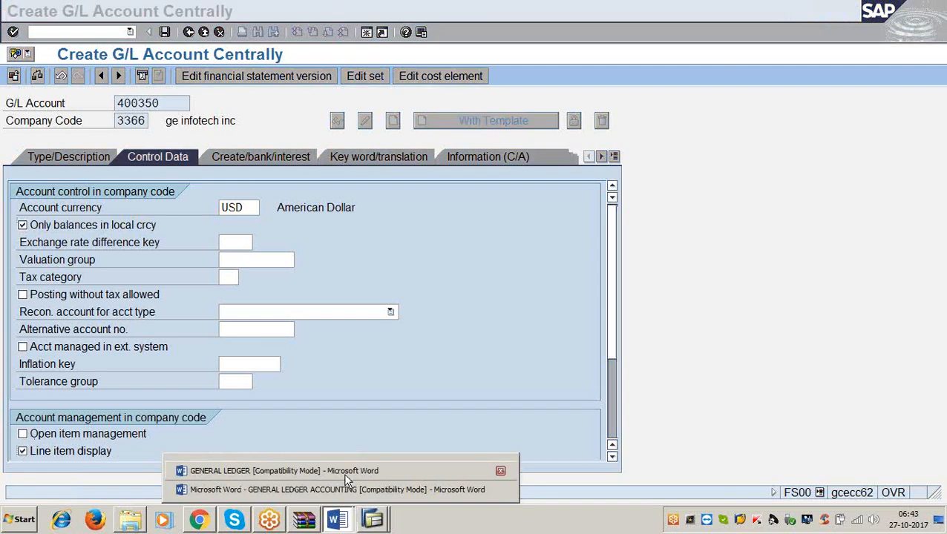
pyautogui.click(404, 364)
pyautogui.scroll(-3, 356, 384)
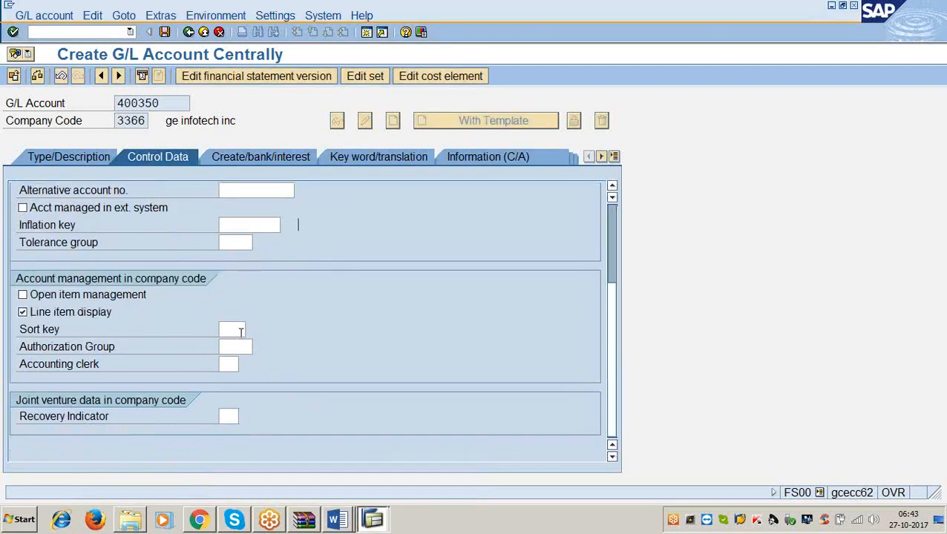
pyautogui.click(240, 331)
pyautogui.write('001')
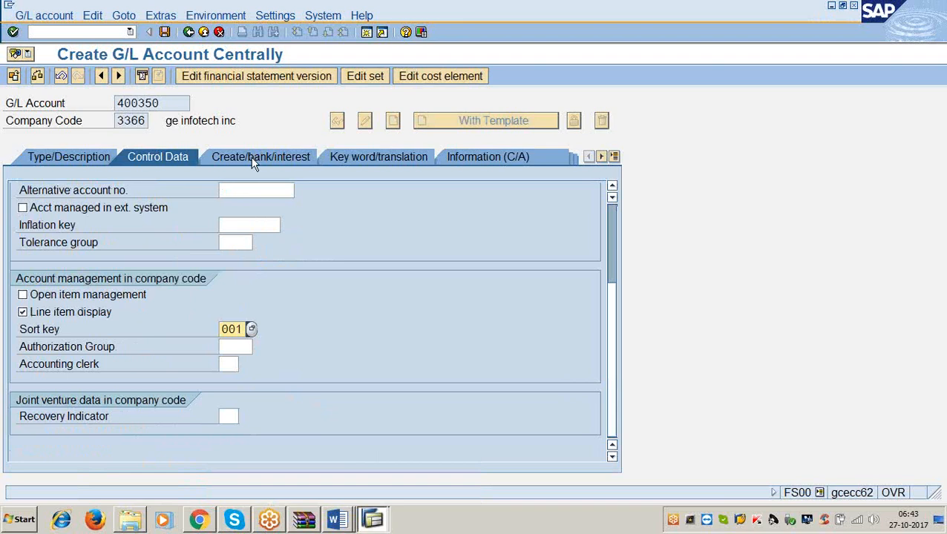
# Assign field status group G001 to G/L account 400350 and save the account.
pyautogui.click(252, 159)
pyautogui.write('g')
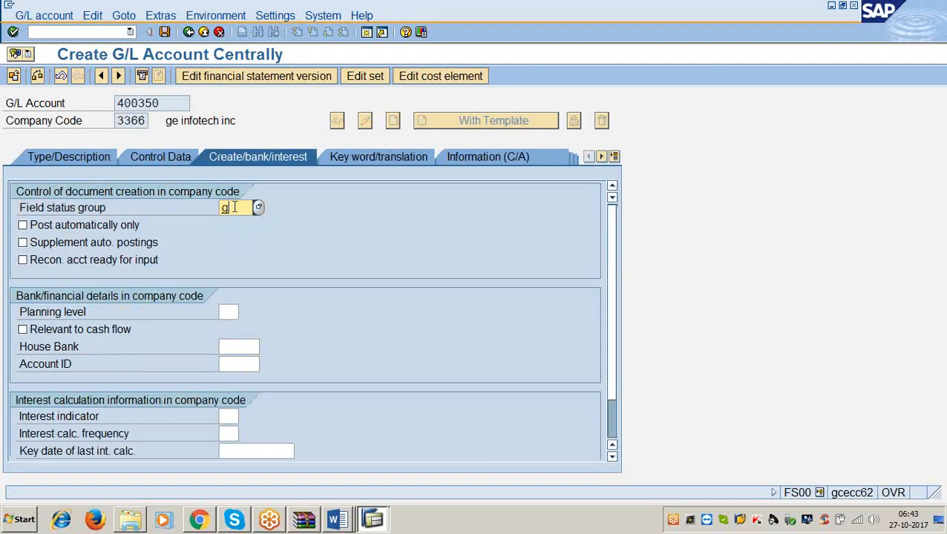
pyautogui.write('001')
pyautogui.click(165, 32)
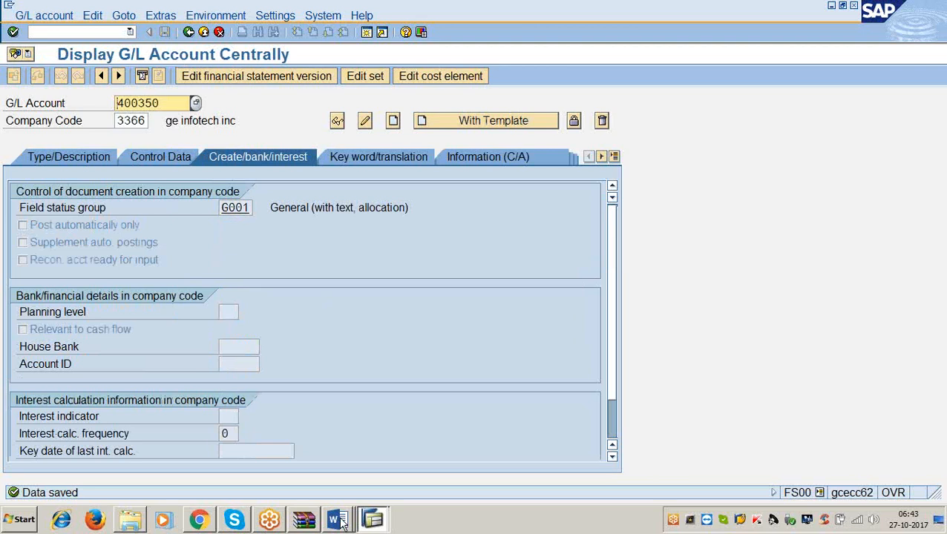
# Switch to the GENERAL LEDGER document in Word and read the instructions for creating a sample document.
pyautogui.click(336, 468)
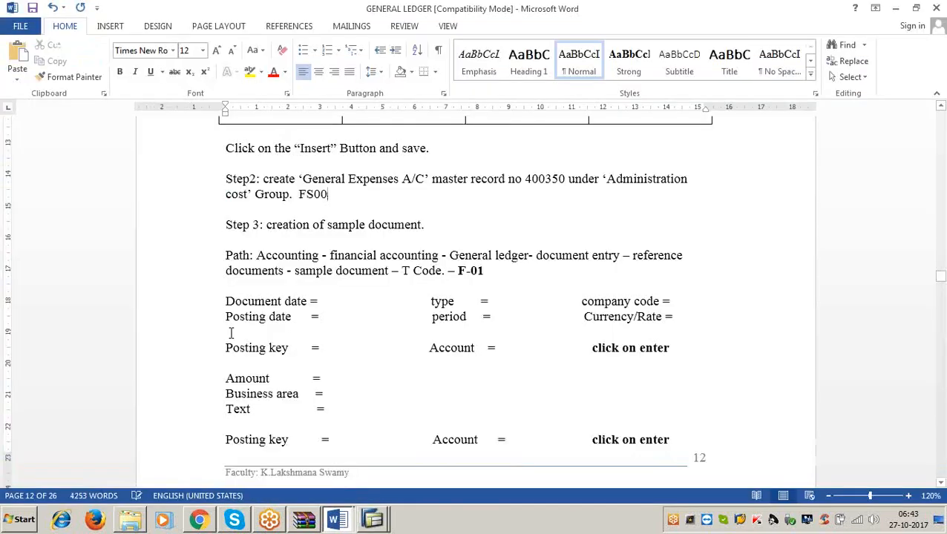
pyautogui.scroll(-10, 231, 333)
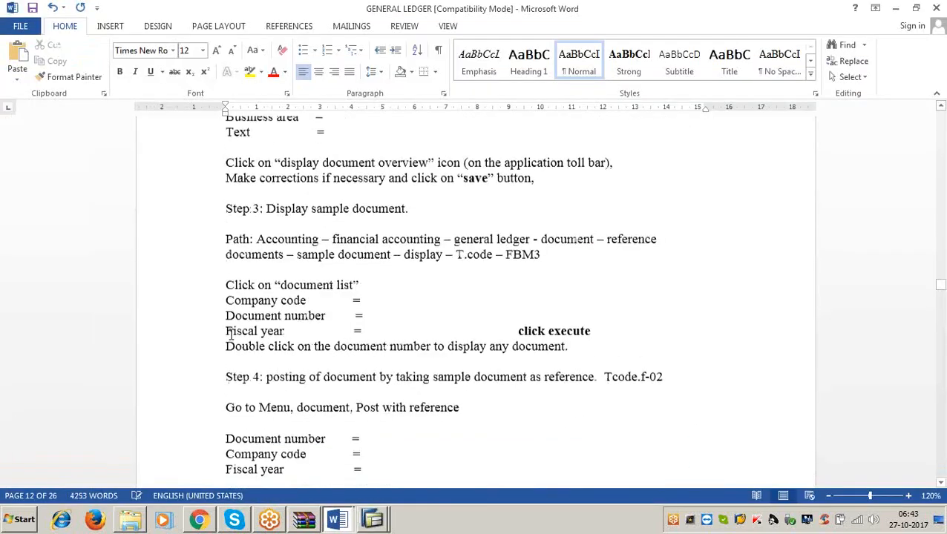
pyautogui.scroll(10, 231, 333)
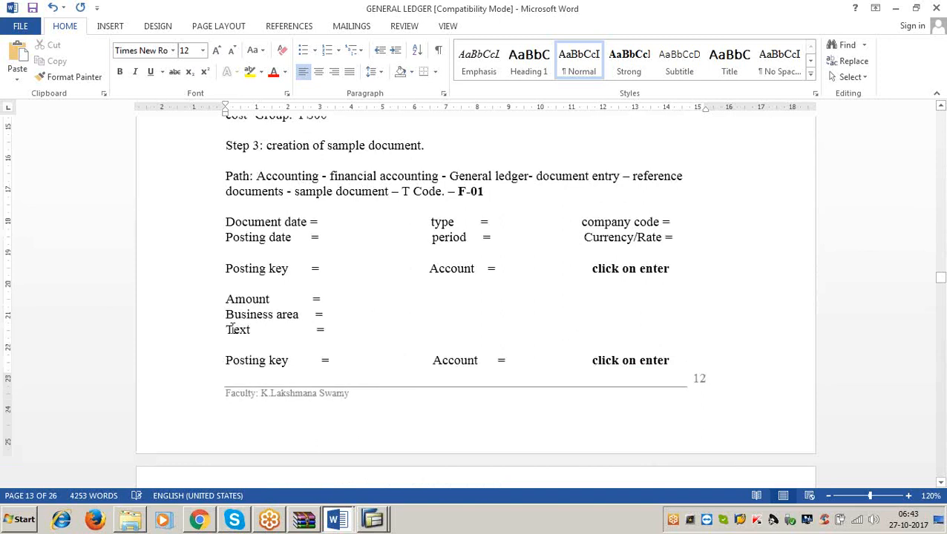
pyautogui.moveTo(267, 146); pyautogui.dragTo(421, 176)
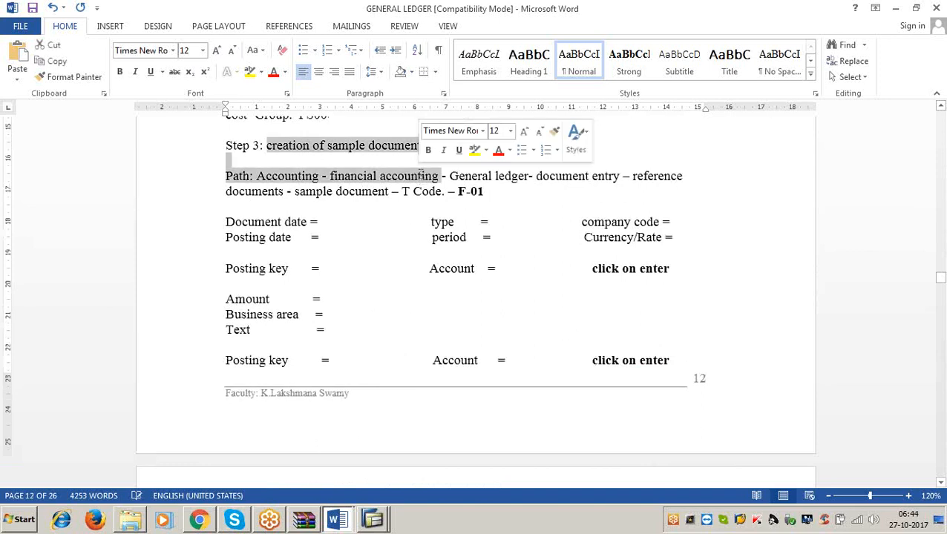
pyautogui.click(487, 192)
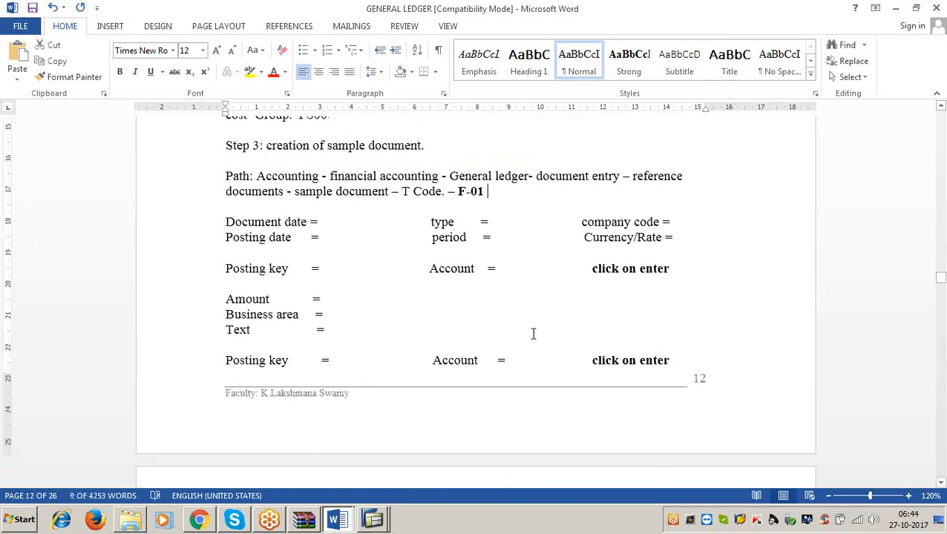
pyautogui.click(895, 9)
# Open sample document entry in SAP with transaction F-01 and set the document type to SA.
pyautogui.write('/n')
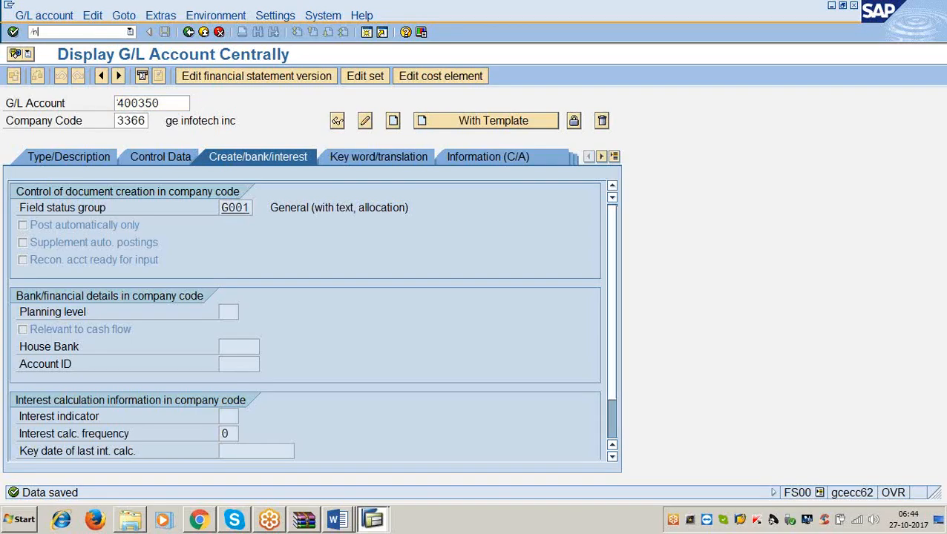
pyautogui.write('f-01')
pyautogui.press('Return')
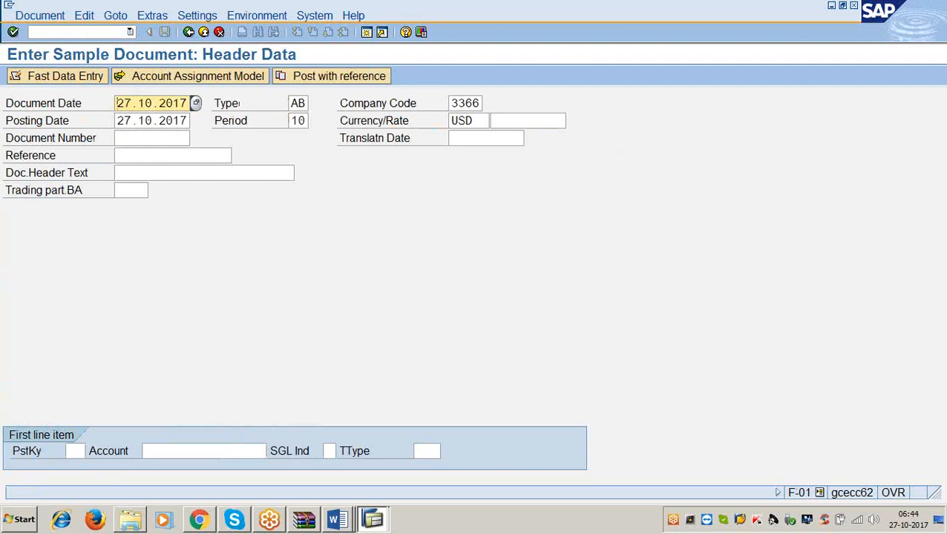
pyautogui.press('Tab')
pyautogui.write('sa')
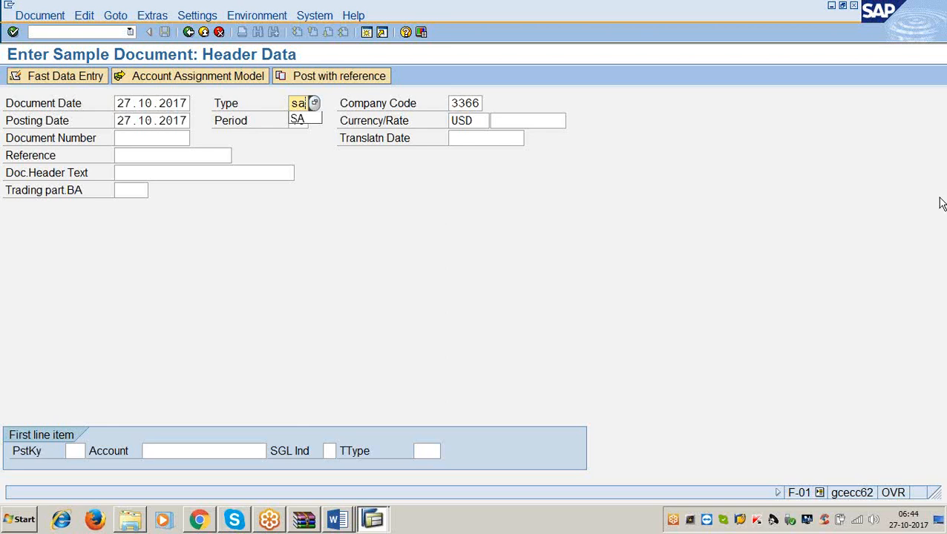
pyautogui.press('Return')
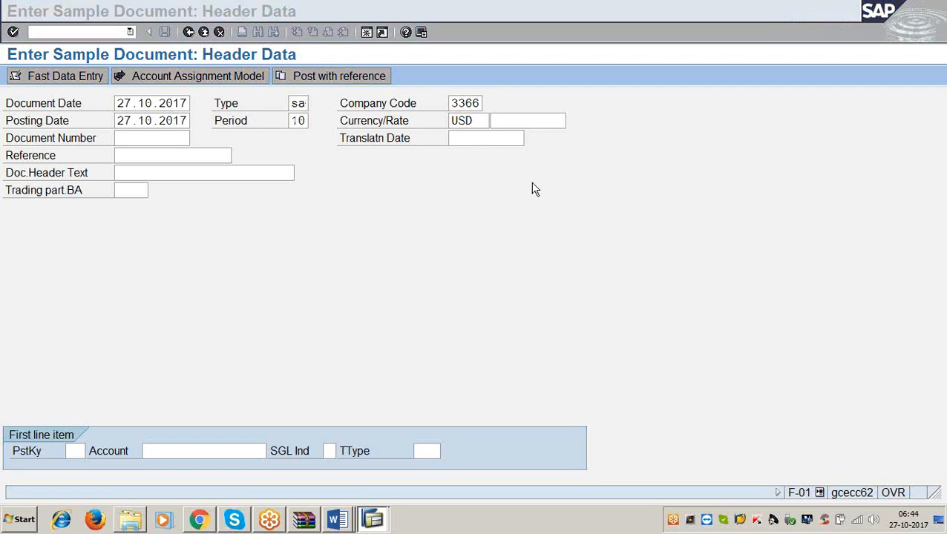
# Keep the remaining header defaults and open the first line item with posting key 40 and account 400350.
pyautogui.press('Tab')
pyautogui.press('Tab')
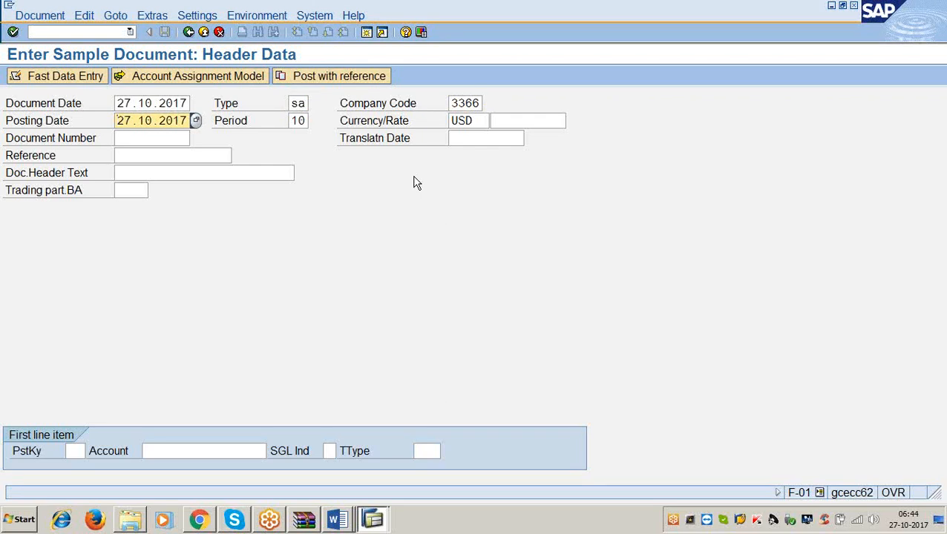
pyautogui.press('Tab')
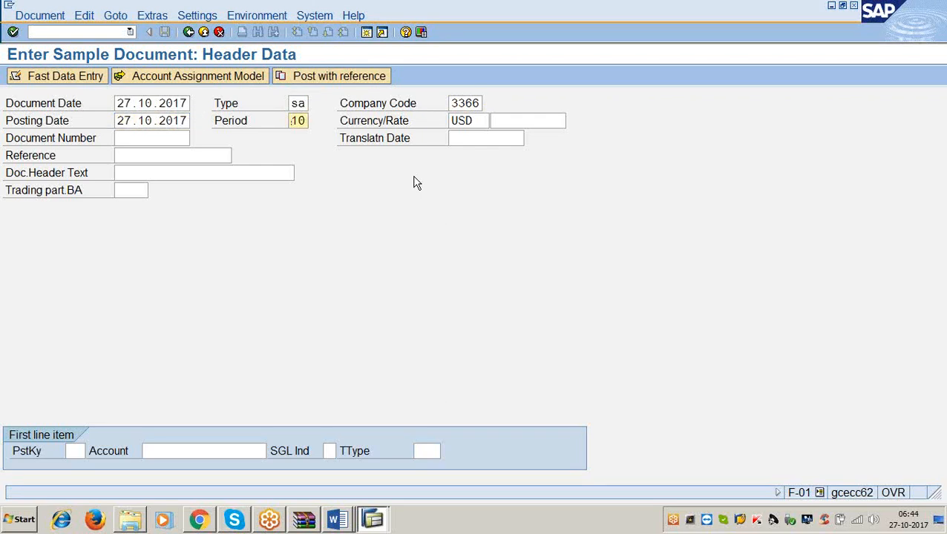
pyautogui.press('Tab')
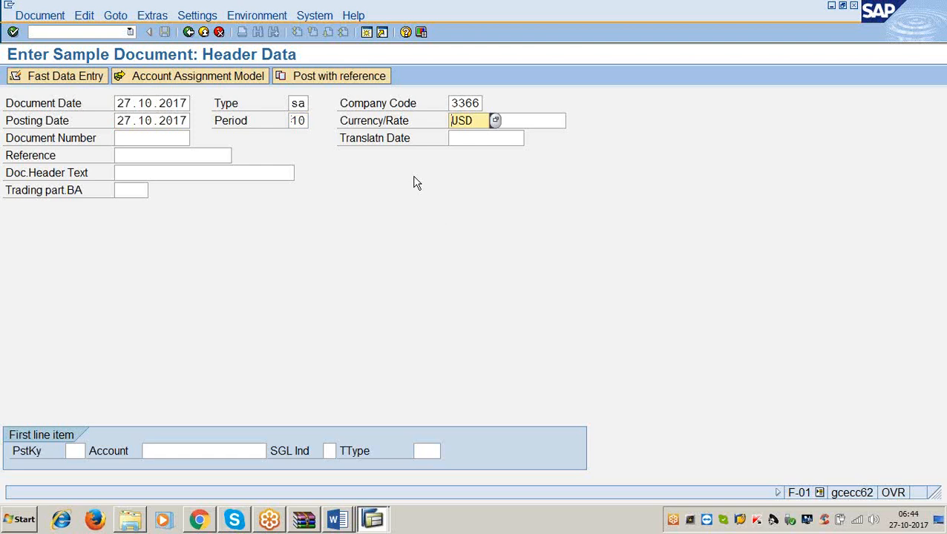
pyautogui.press('Tab')
pyautogui.press('Tab')
pyautogui.press('Tab')
pyautogui.press('Tab')
pyautogui.press('Tab')
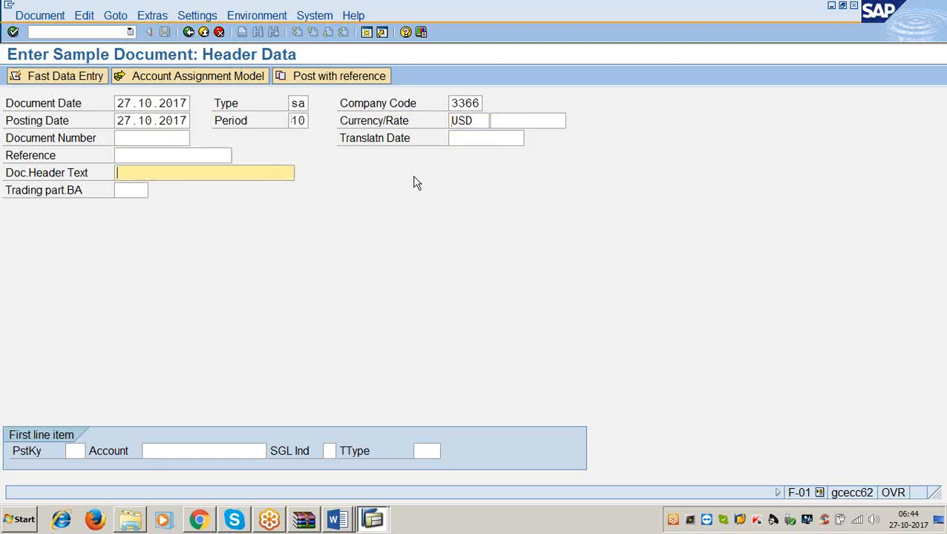
pyautogui.click(77, 451)
pyautogui.write('40')
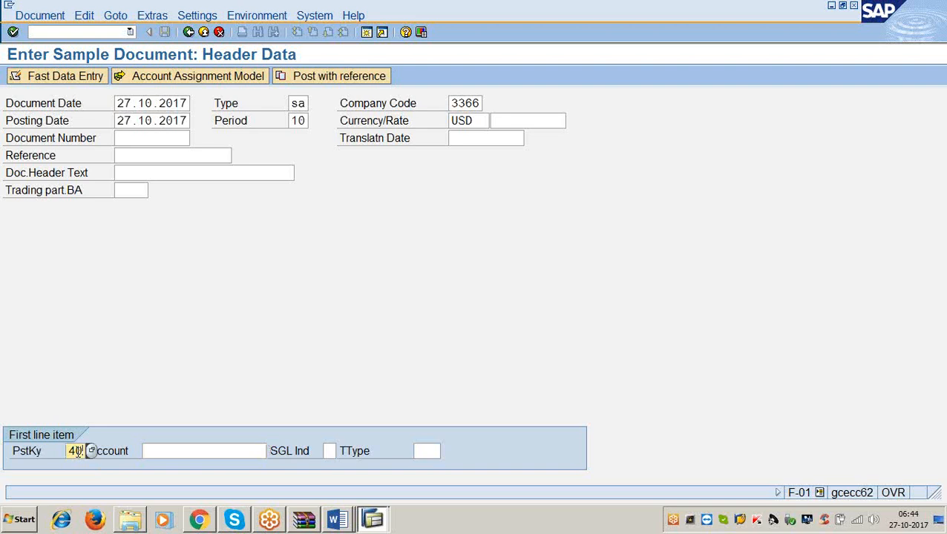
pyautogui.press('Tab')
pyautogui.write('4003')
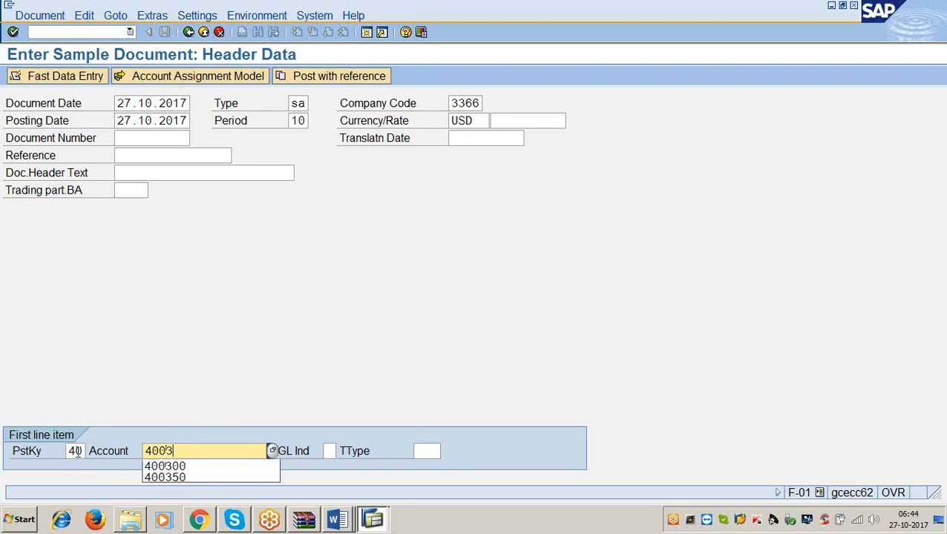
pyautogui.write('50')
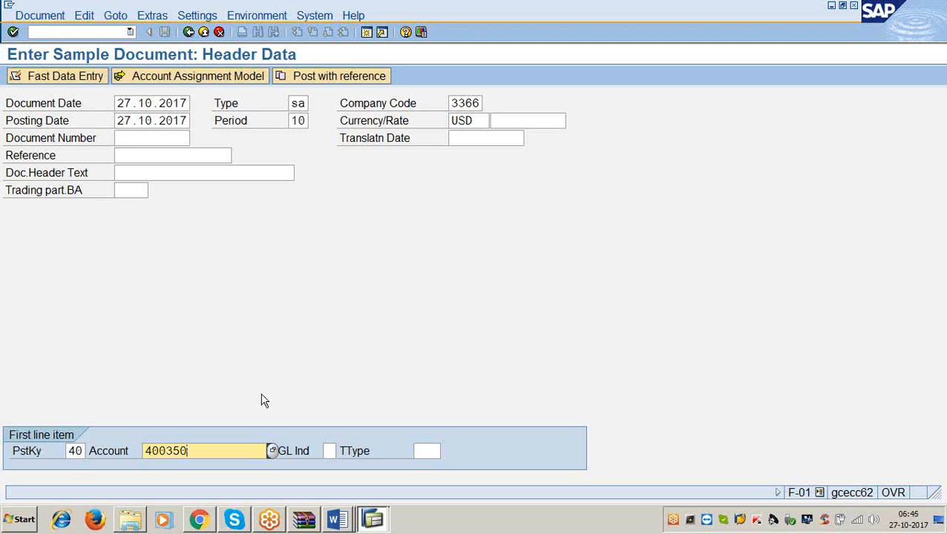
pyautogui.press('Return')
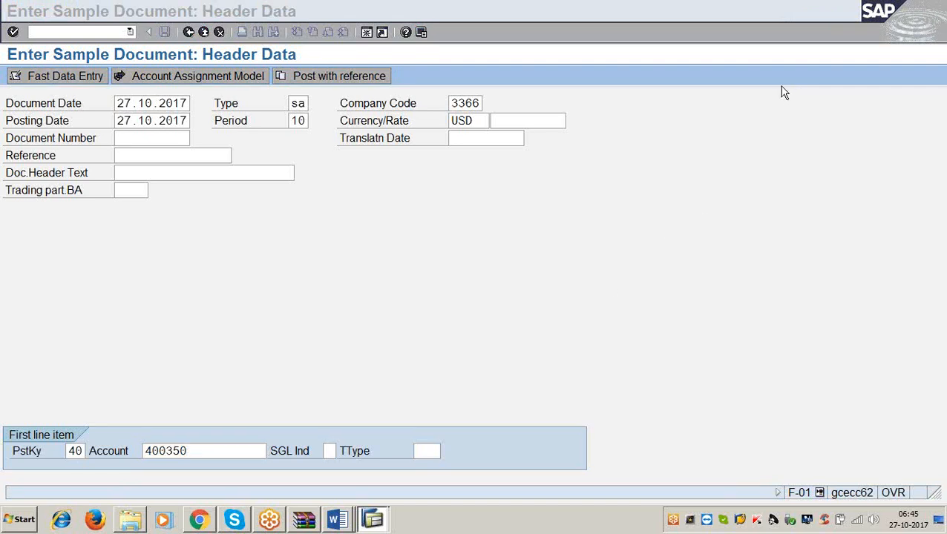
pyautogui.press('Return')
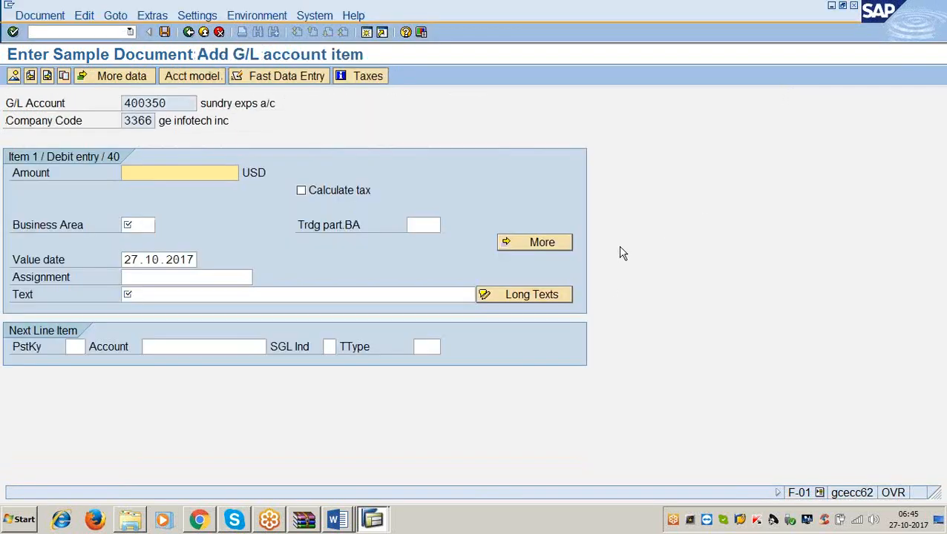
# Set the debit item's amount to 10 USD and its business area to 3366.
pyautogui.write('100')
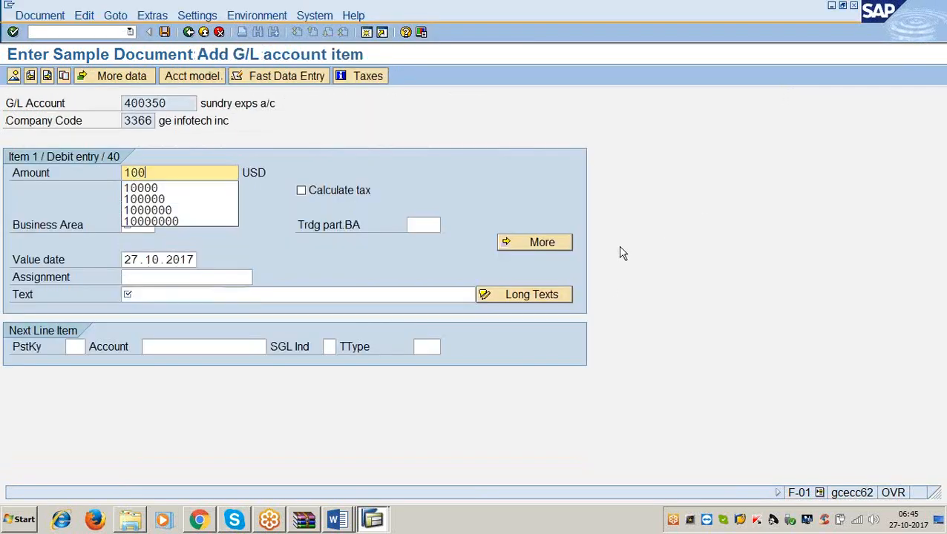
pyautogui.press('BackSpace')
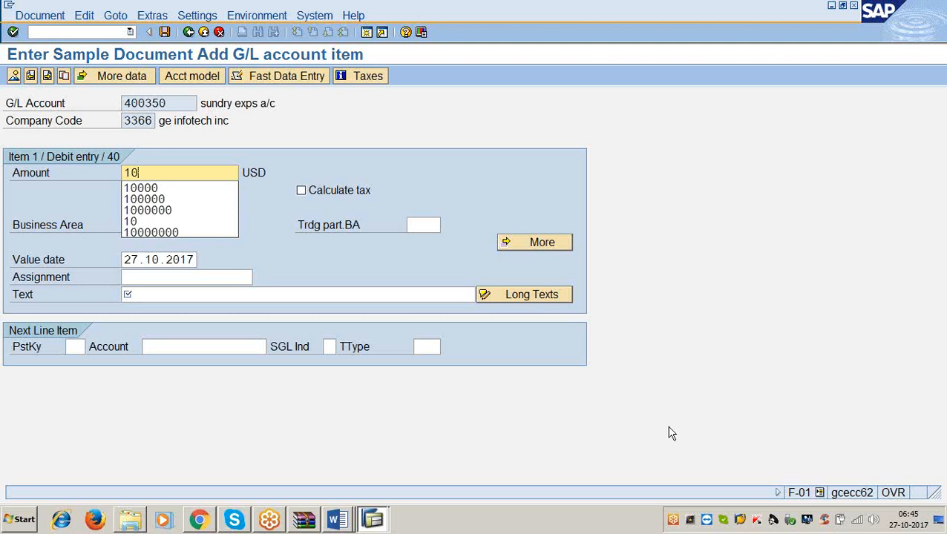
pyautogui.click(319, 400)
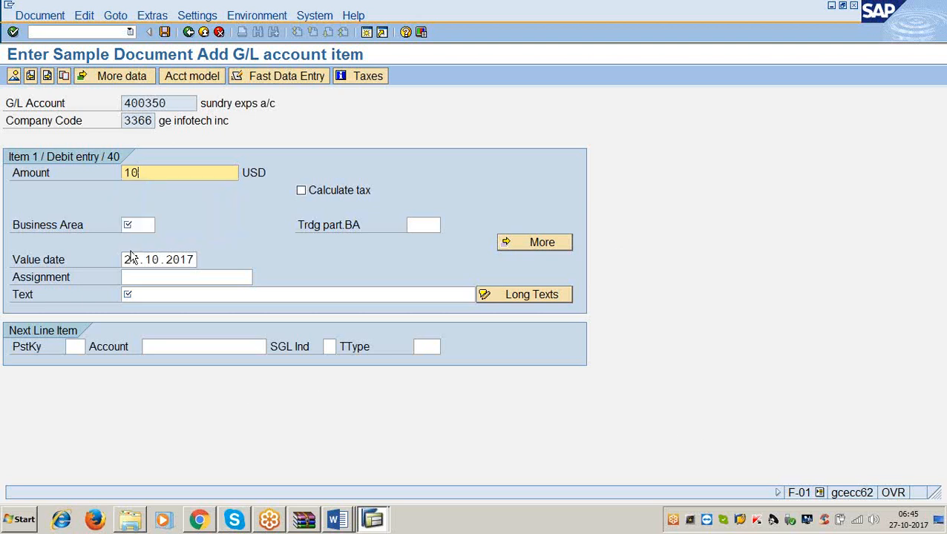
pyautogui.click(128, 223)
pyautogui.write('3366')
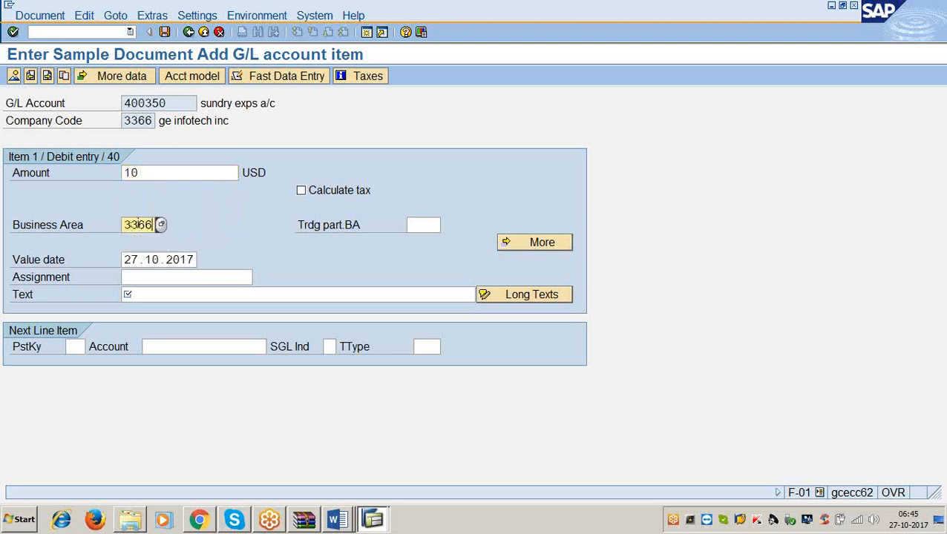
pyautogui.press('Tab')
pyautogui.press('Tab')
pyautogui.press('Tab')
pyautogui.press('Tab')
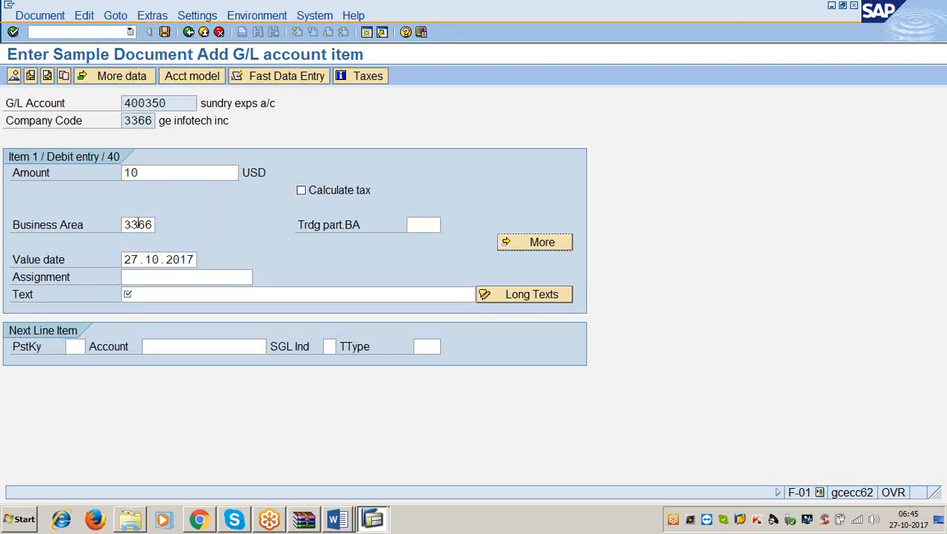
# Enter being sundry exps paid as the debit item's text.
pyautogui.write('being sundryex')
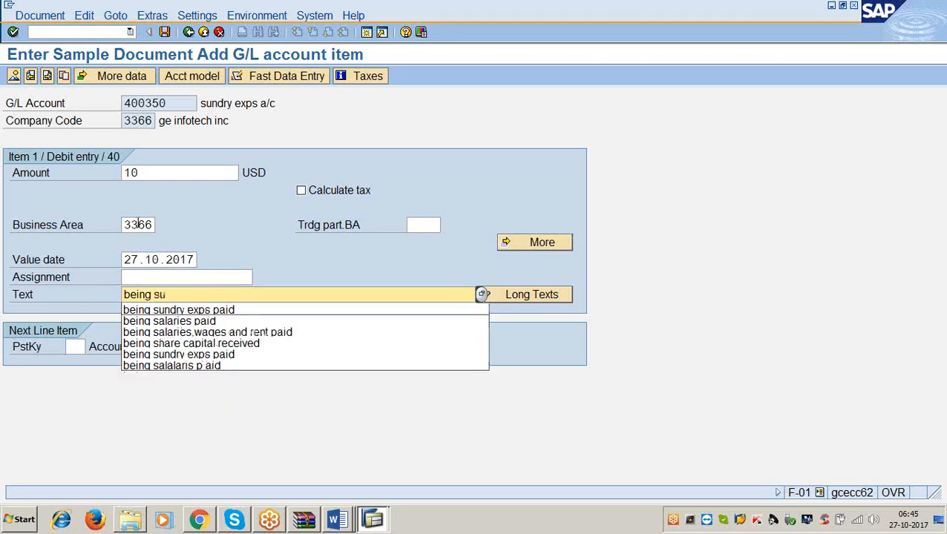
pyautogui.press('BackSpace')
pyautogui.press('BackSpace')
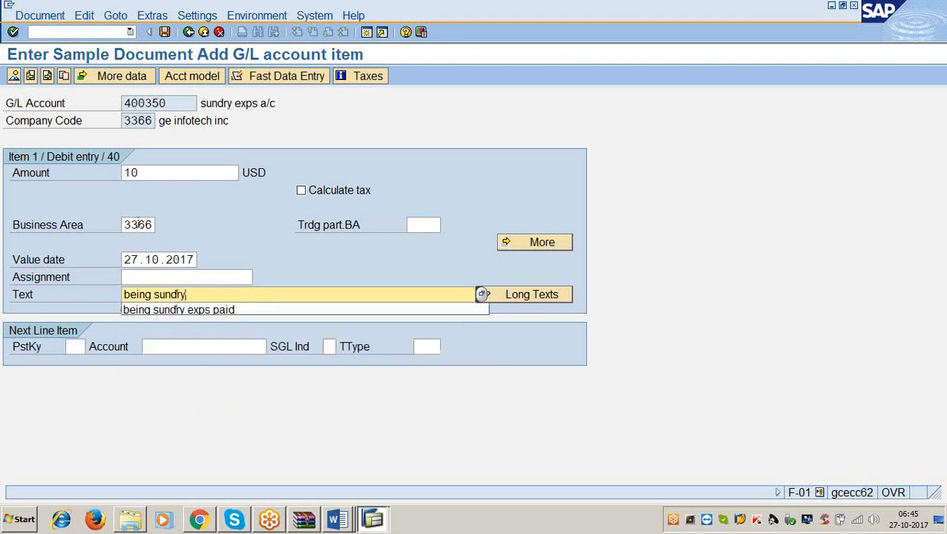
pyautogui.write('exps paid')
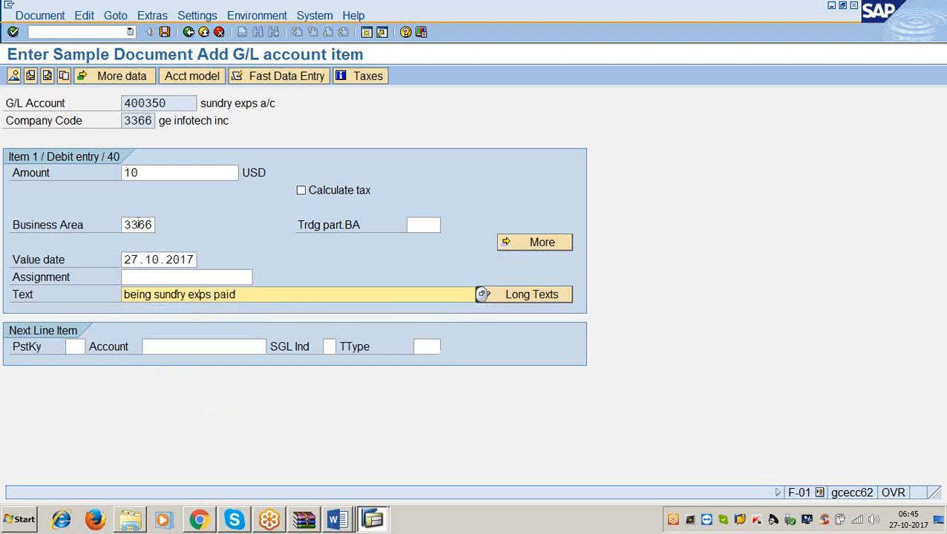
# Open a second line item with posting key 50 and account 200100.
pyautogui.press('Tab')
pyautogui.write('50')
pyautogui.press('Tab')
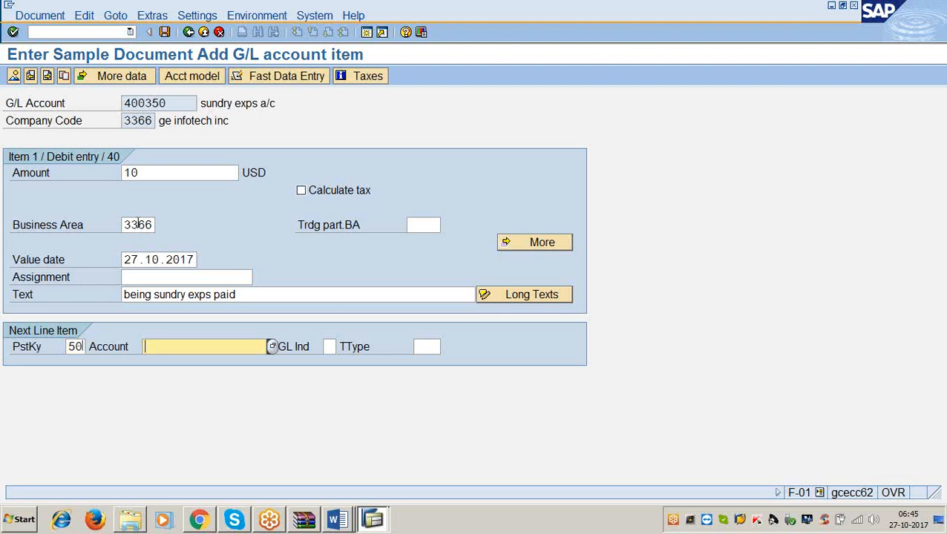
pyautogui.write('200100')
pyautogui.press('Return')
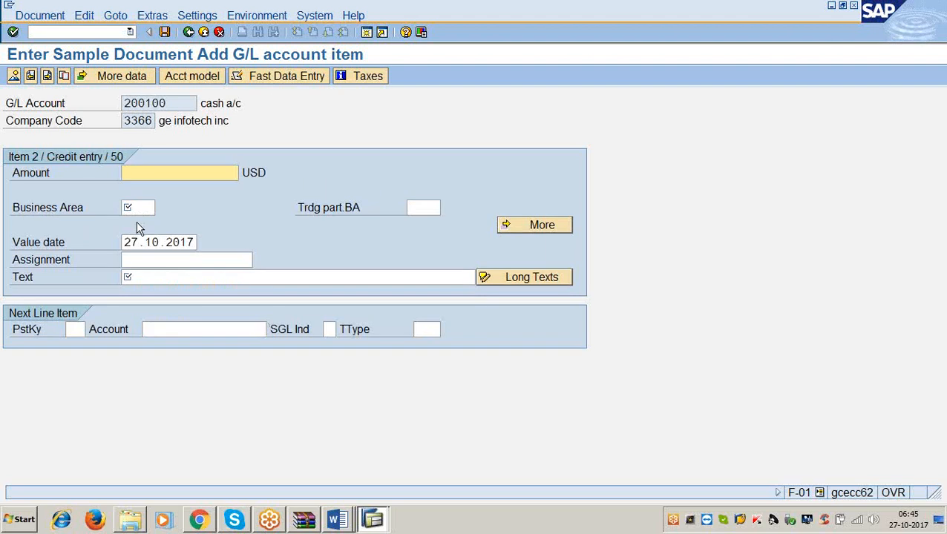
# Fill the credit item with amount *, business area 3355 and text +, and post the sample document.
pyautogui.write('*')
pyautogui.press('Tab')
pyautogui.write('3355')
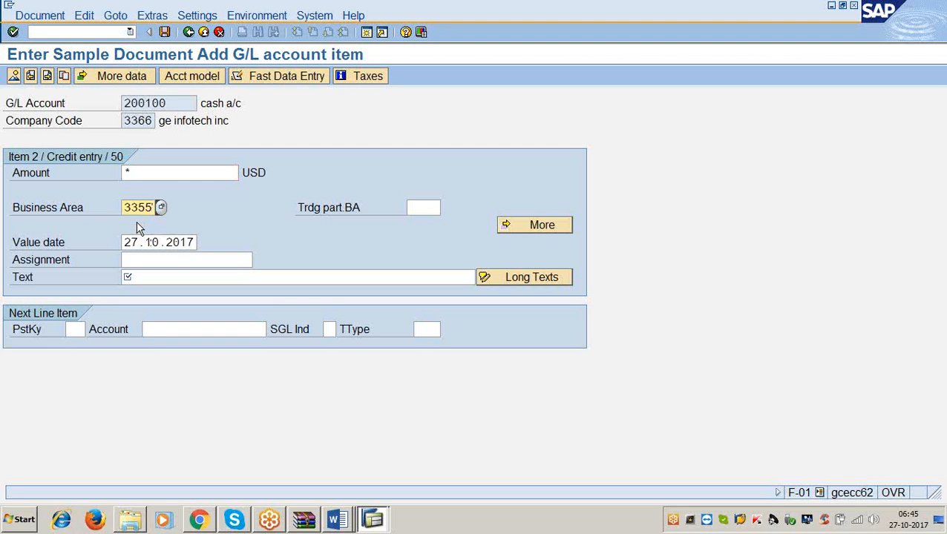
pyautogui.press('Tab')
pyautogui.press('Tab')
pyautogui.press('Tab')
pyautogui.press('Tab')
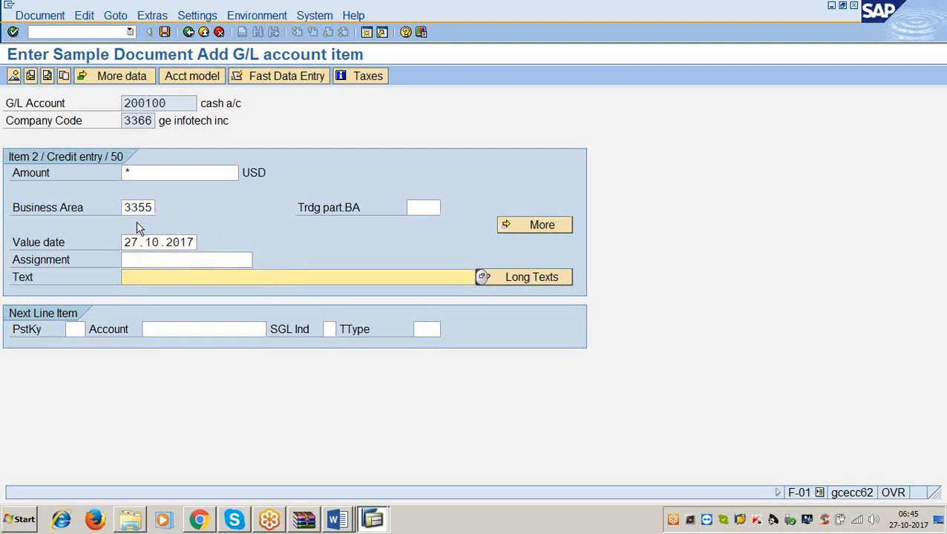
pyautogui.write('+')
pyautogui.click(169, 34)
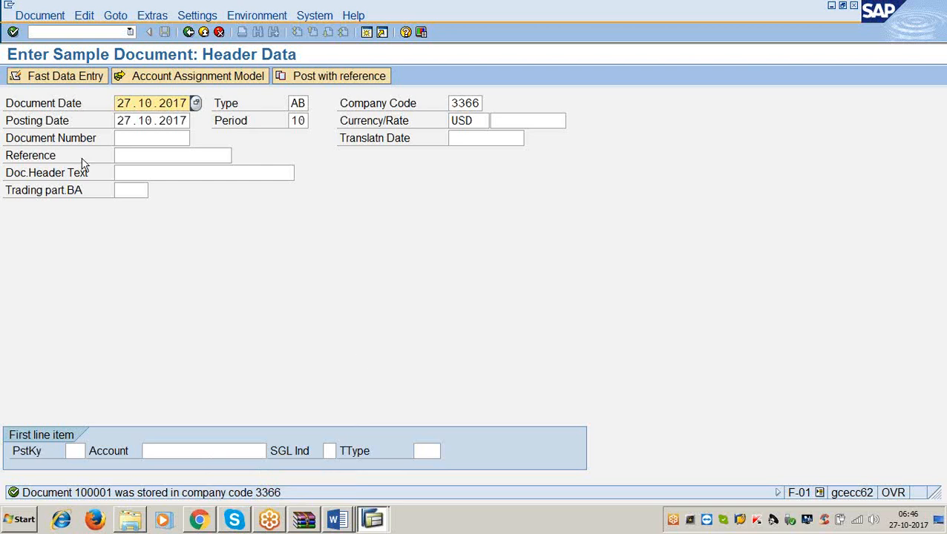
# Check the balance of G/L account 400350 for company code 3366 and fiscal year 2017 in transaction FS10N.
pyautogui.click(44, 32)
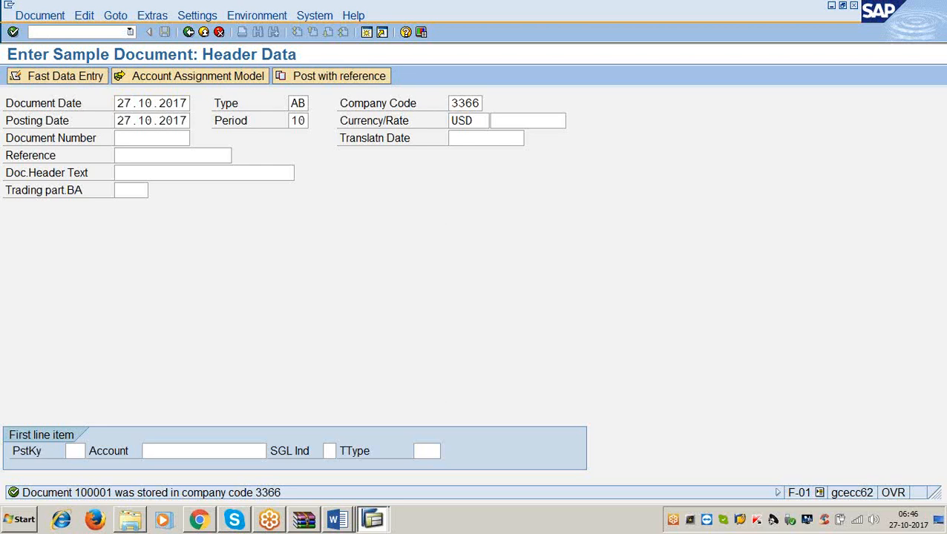
pyautogui.write('/nfs10n')
pyautogui.press('Return')
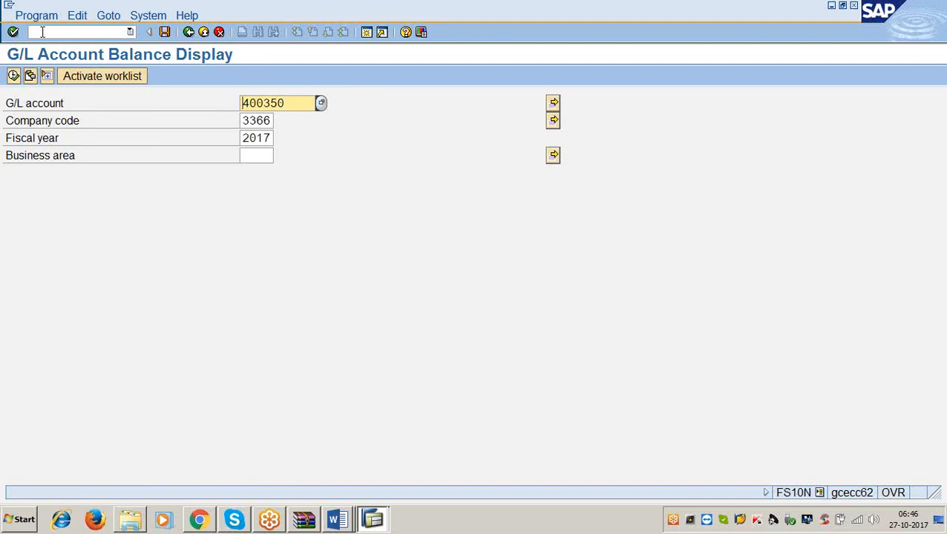
pyautogui.click(290, 104)
pyautogui.click(14, 76)
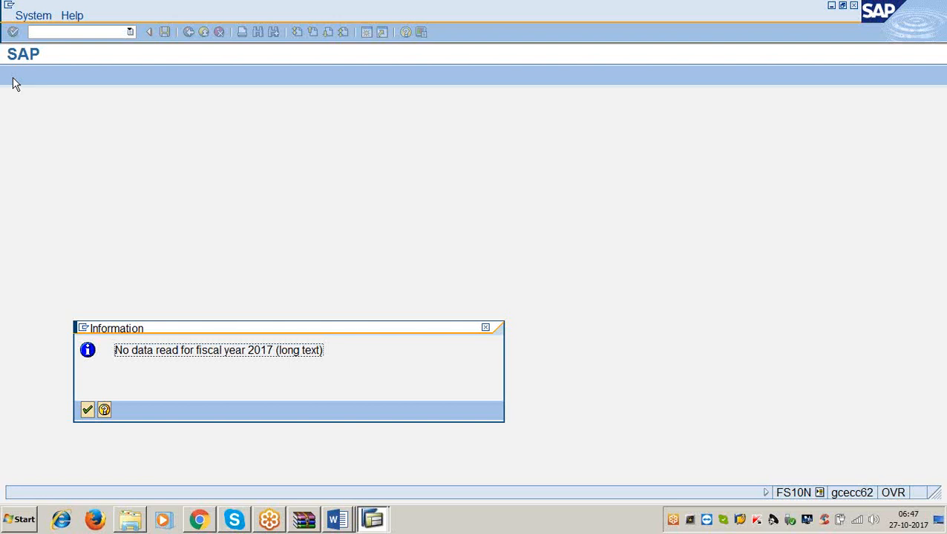
pyautogui.click(88, 411)
# Switch to the GENERAL LEDGER document in Word and read the instructions for displaying a sample document with FBM3.
pyautogui.moveTo(330, 517)
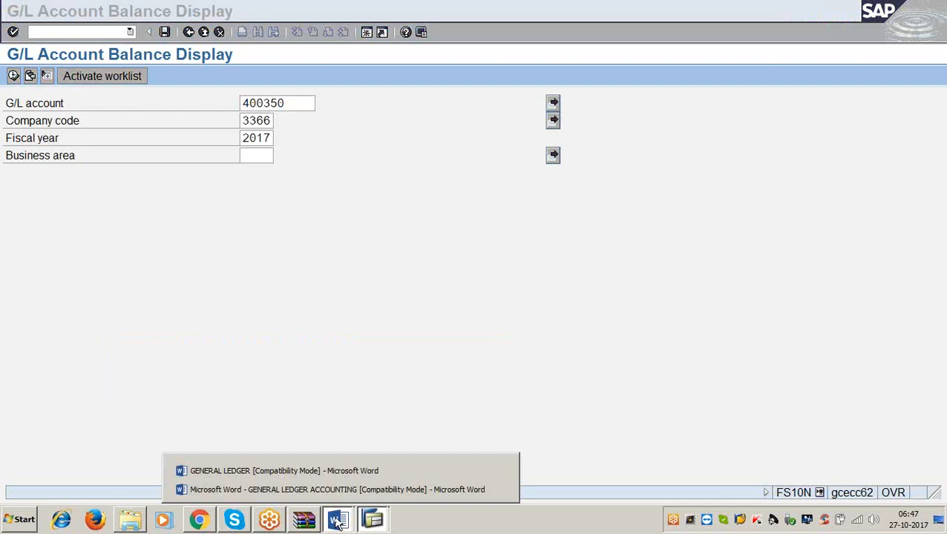
pyautogui.click(312, 470)
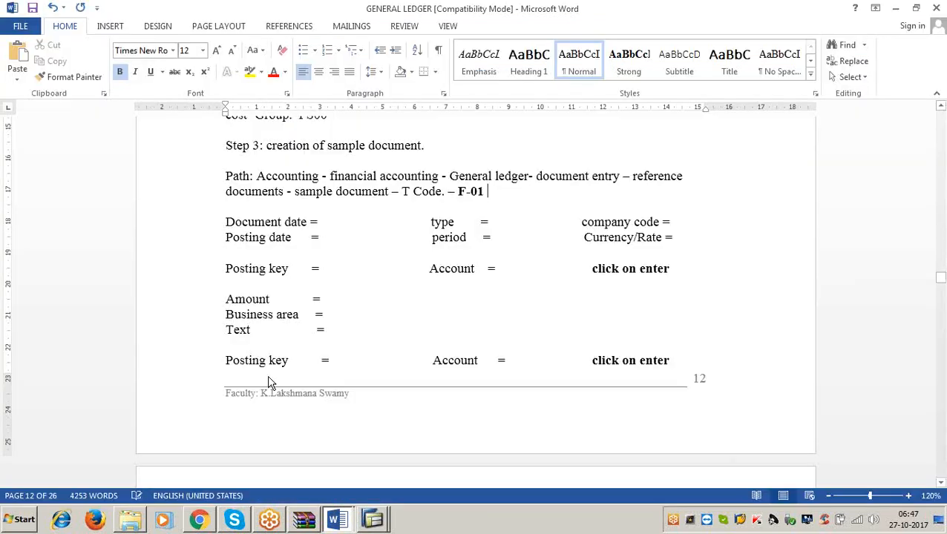
pyautogui.scroll(-4, 270, 382)
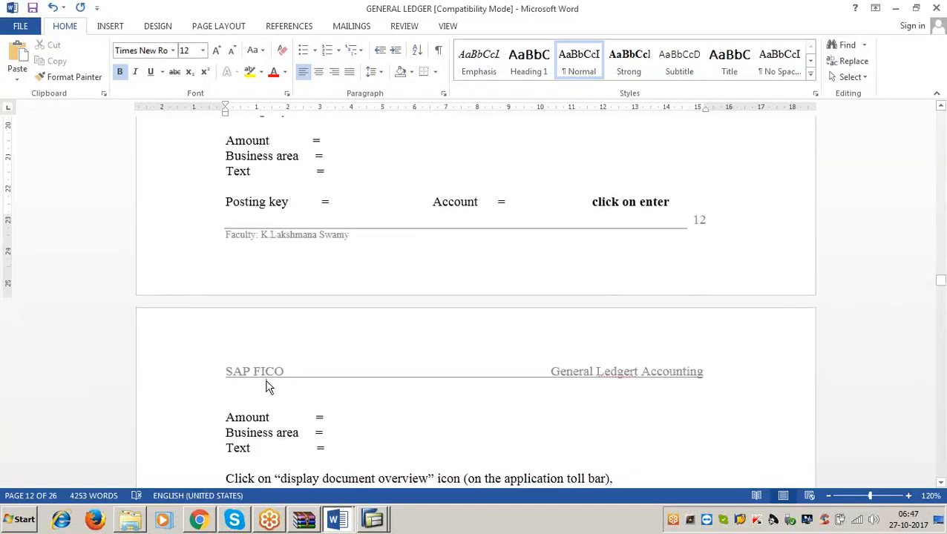
pyautogui.scroll(-5, 269, 420)
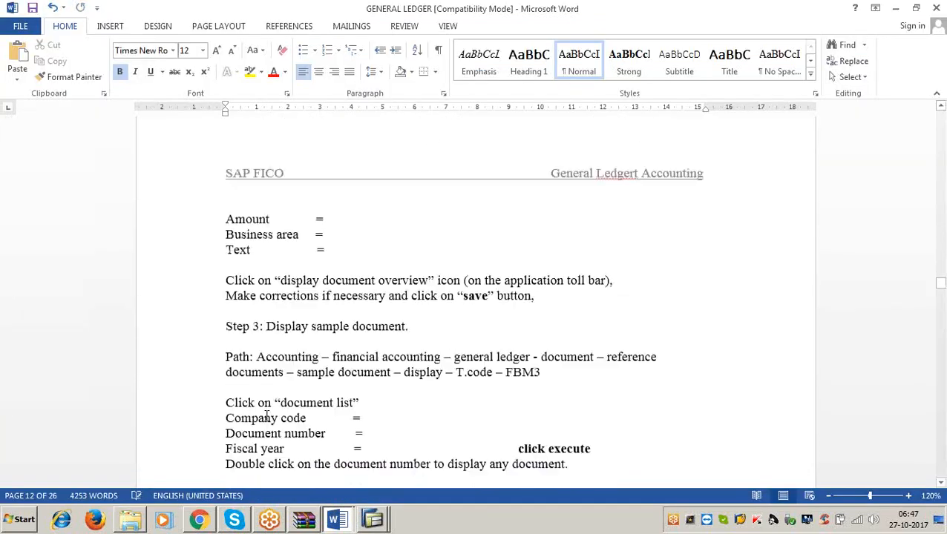
pyautogui.click(407, 326)
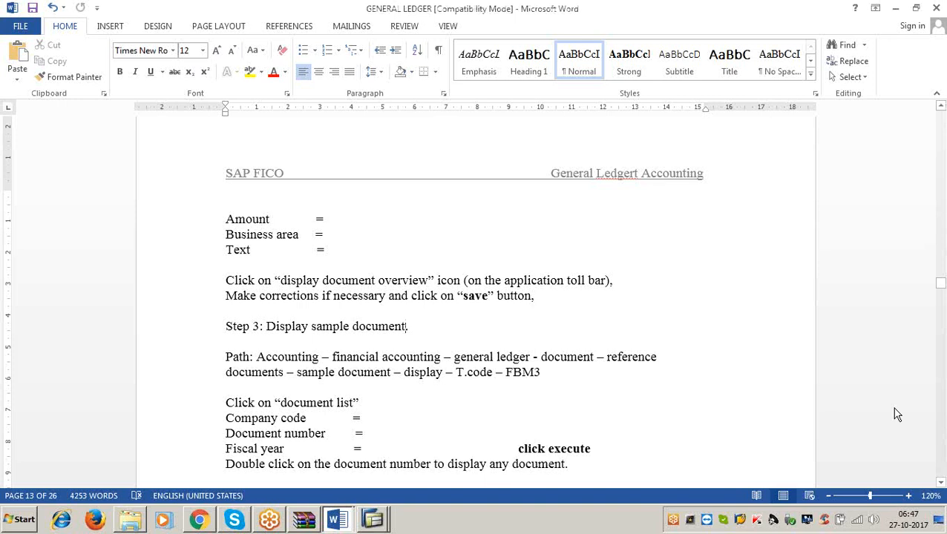
pyautogui.click(936, 250)
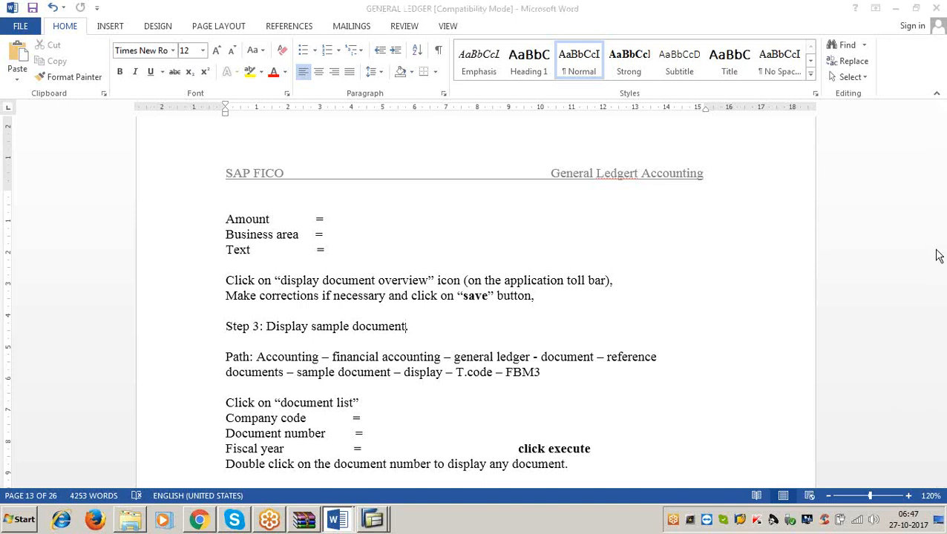
pyautogui.click(893, 411)
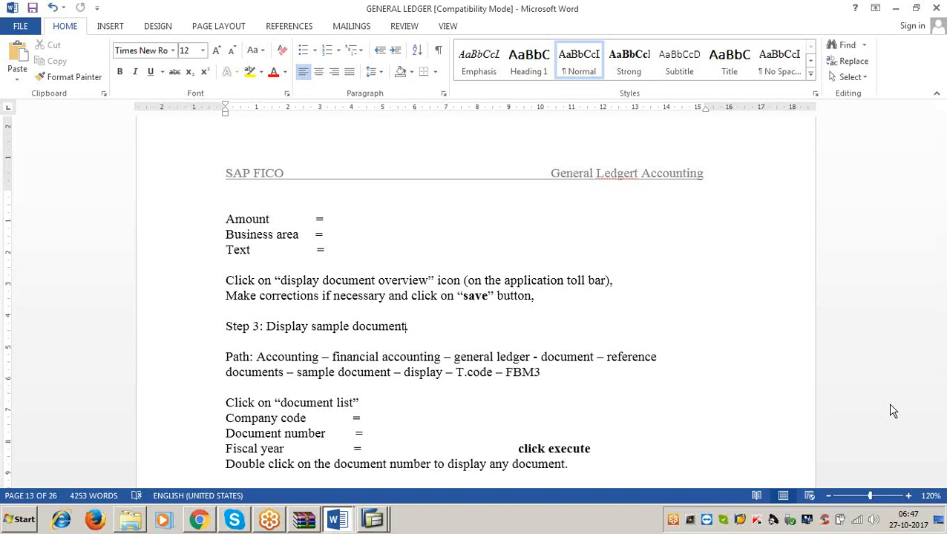
pyautogui.click(359, 403)
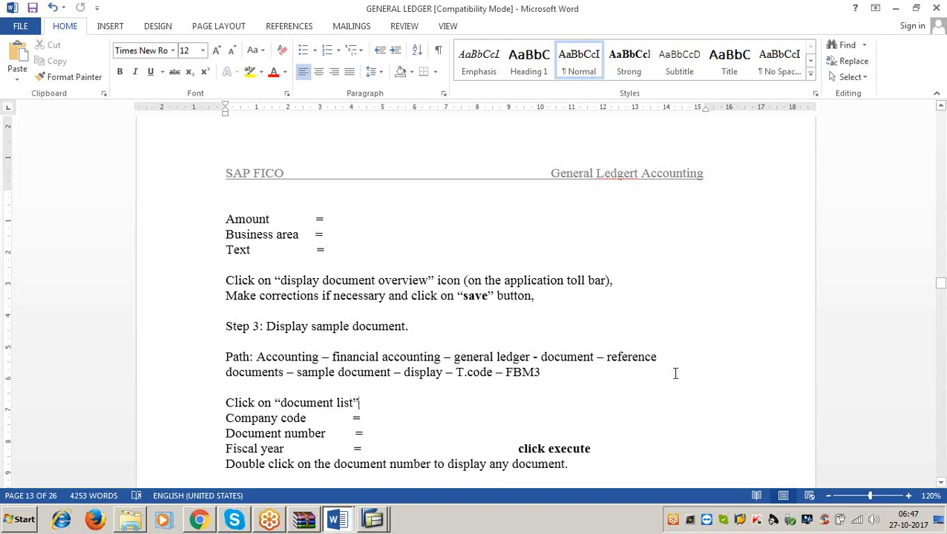